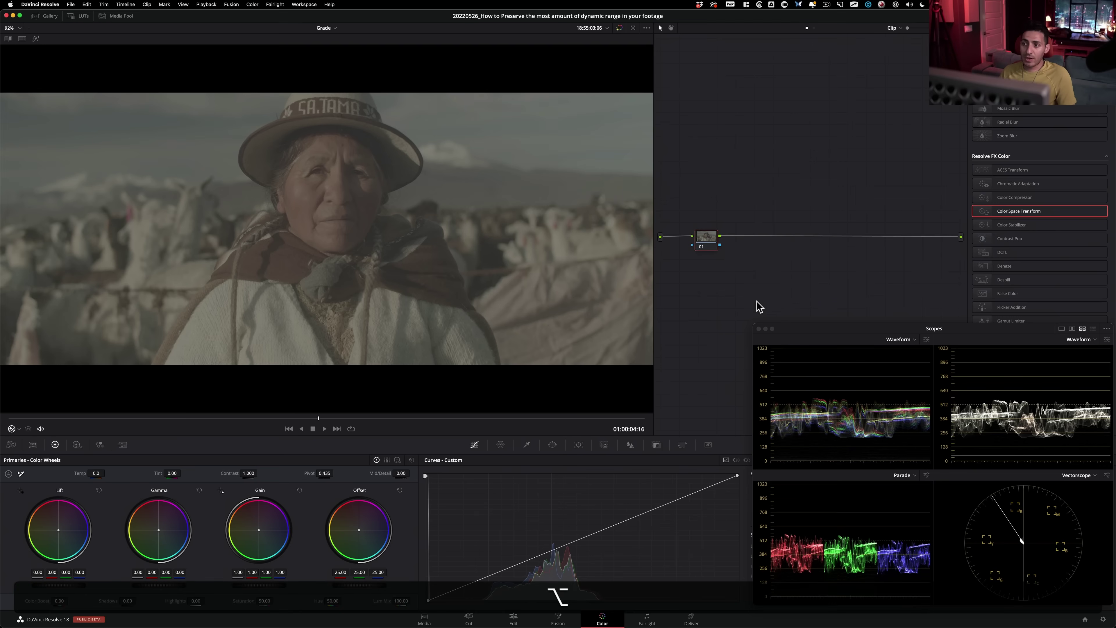
# Step: Add serial nodes 02 and 03 after node 01 and put a Color Space Transform on node 02
pyautogui.hotkey('alt', 's')
pyautogui.hotkey('alt', 's')
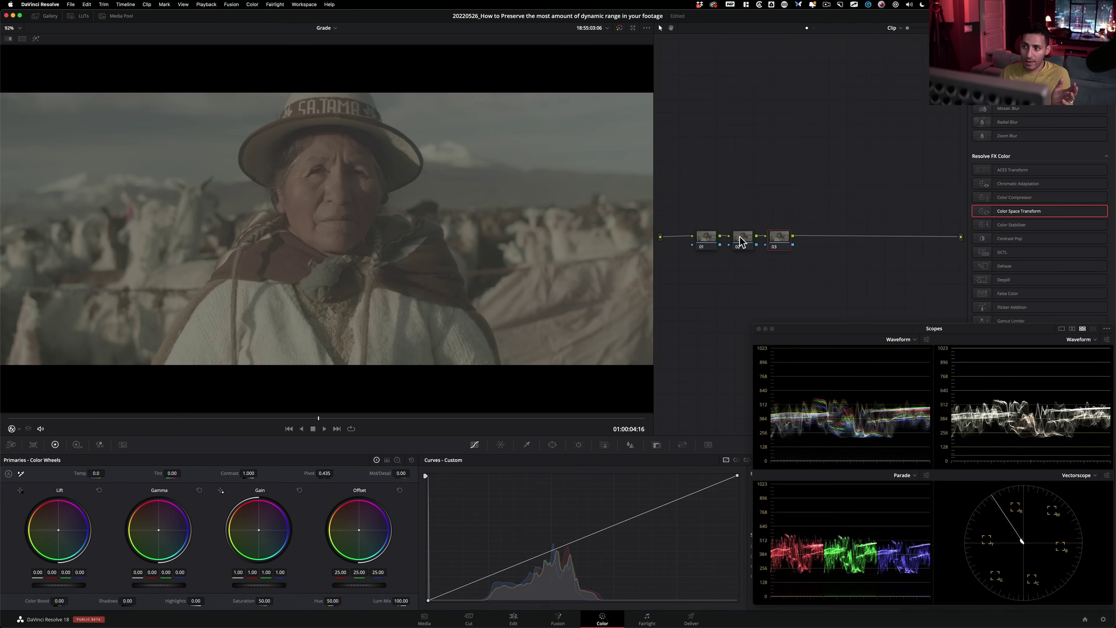
pyautogui.click(742, 238)
pyautogui.moveTo(1002, 200); pyautogui.dragTo(745, 239)
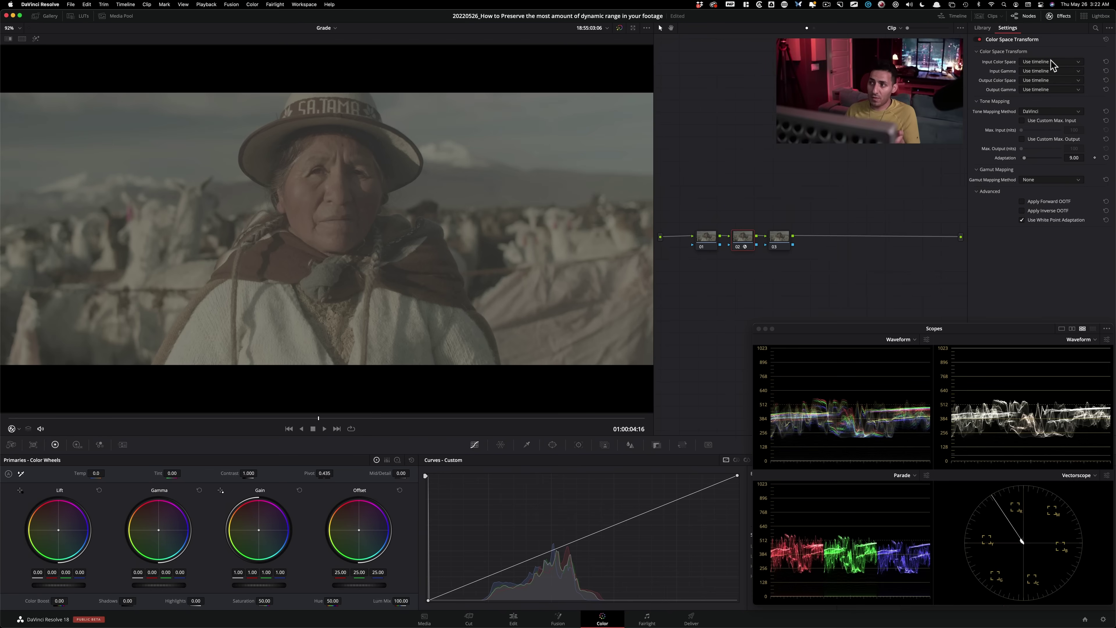
pyautogui.moveTo(1011, 331); pyautogui.dragTo(1010, 332)
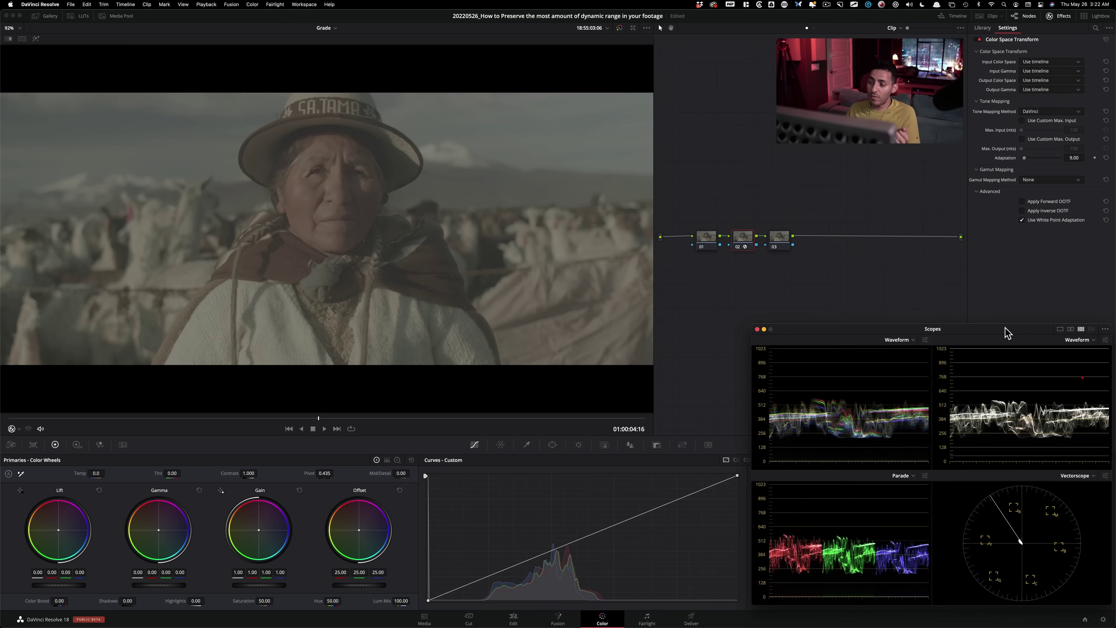
pyautogui.click(1103, 619)
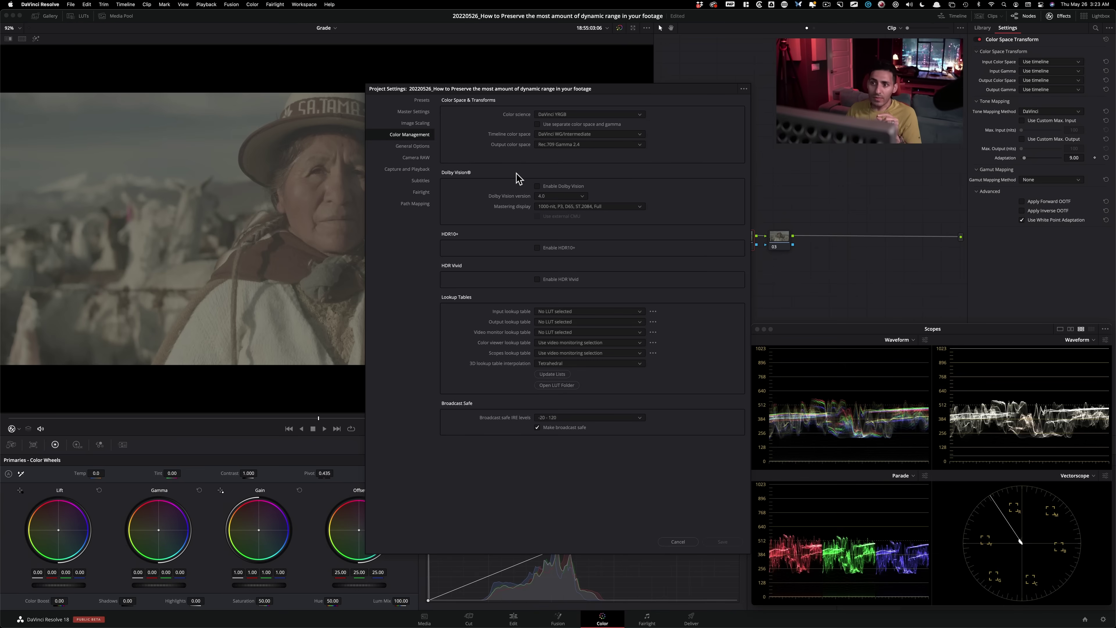
pyautogui.click(607, 145)
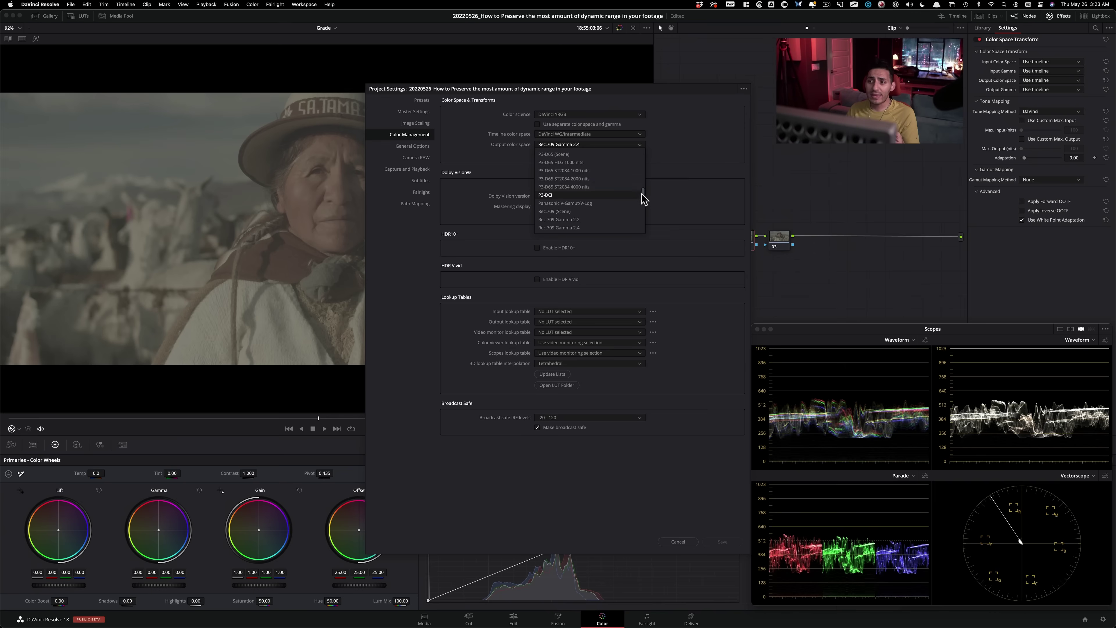
pyautogui.click(711, 144)
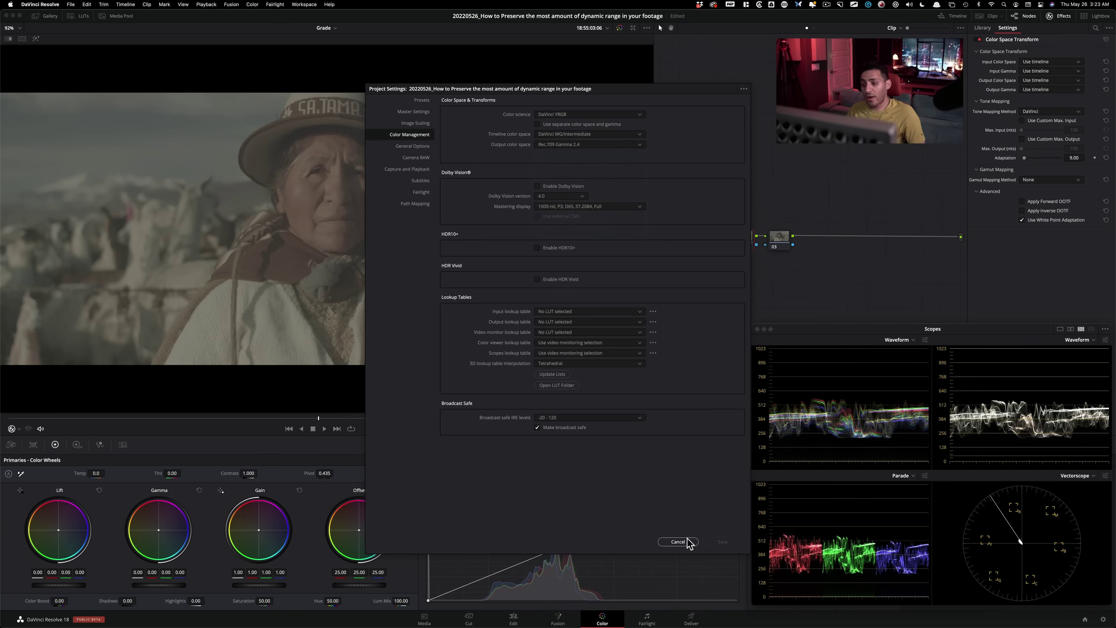
pyautogui.click(678, 542)
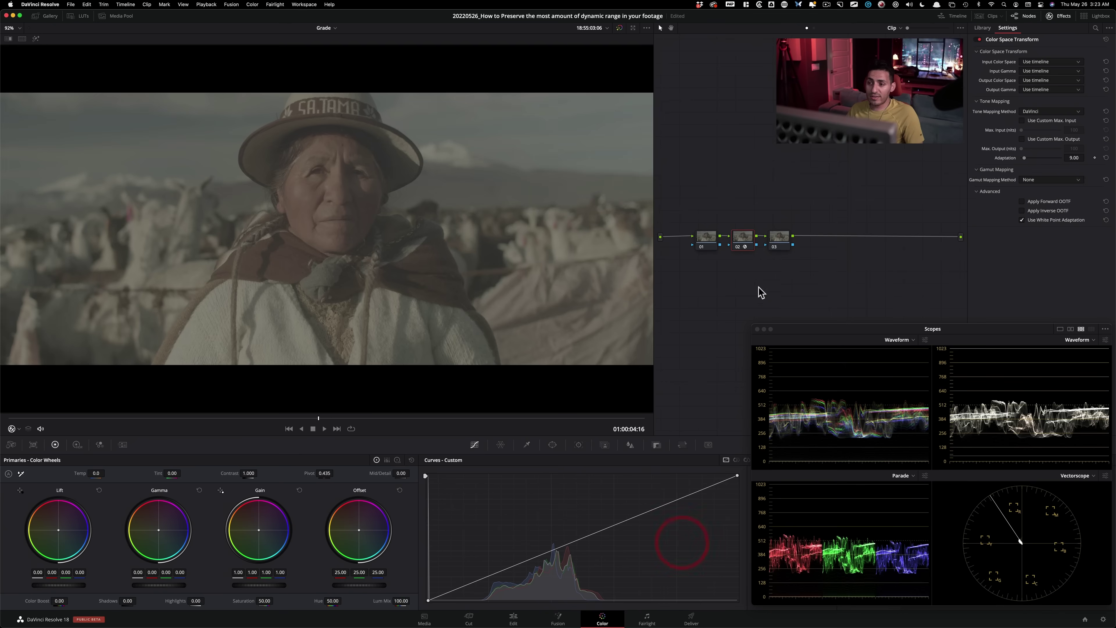
pyautogui.click(1103, 620)
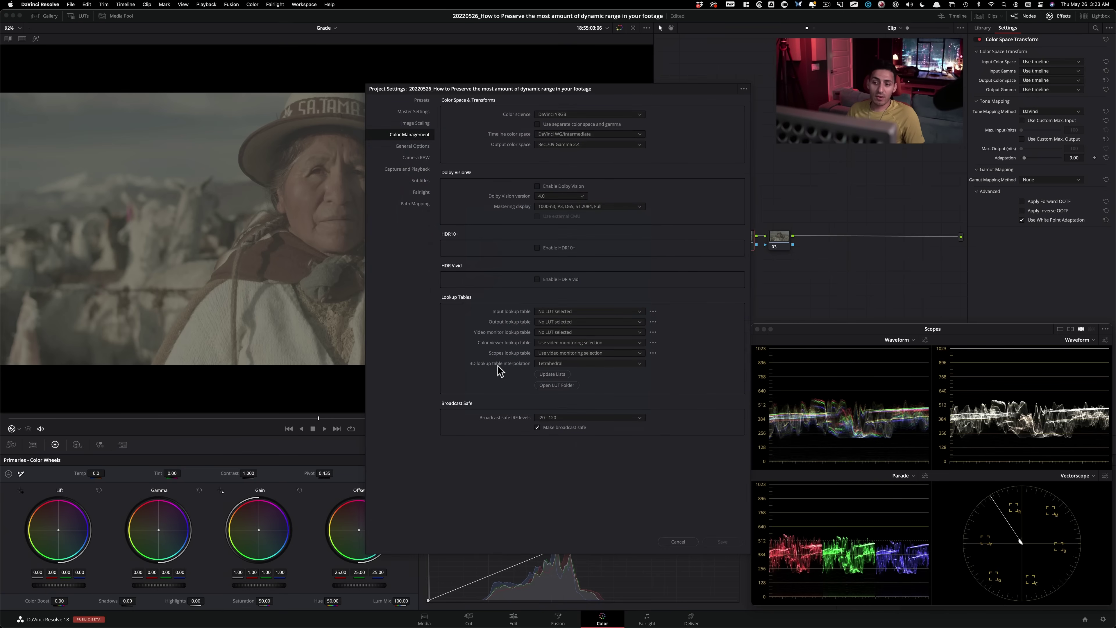
pyautogui.click(631, 364)
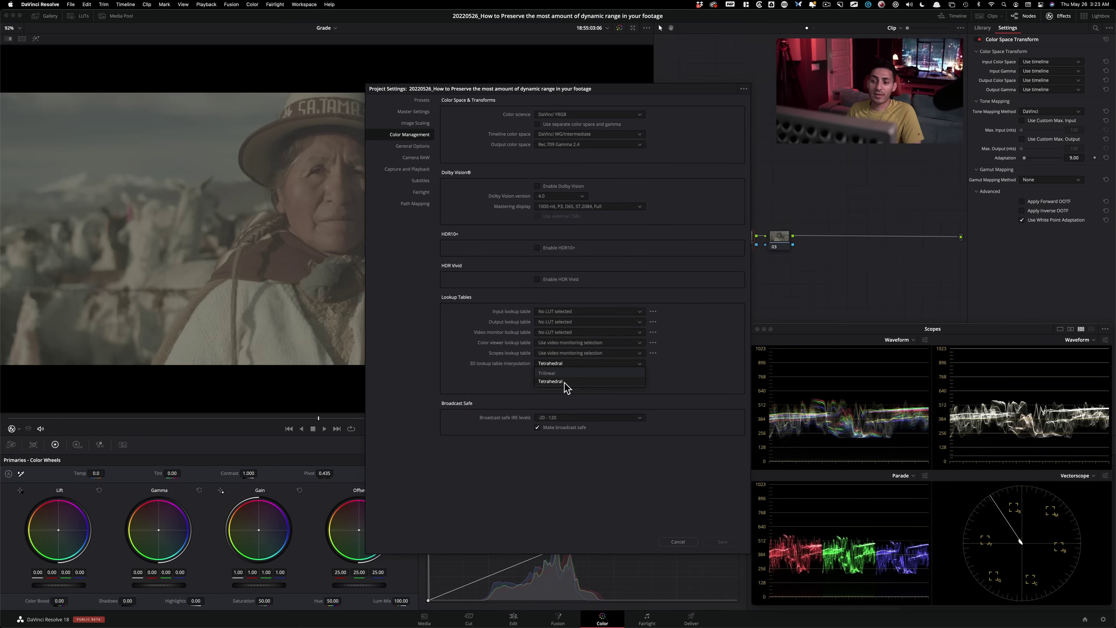
pyautogui.click(697, 391)
pyautogui.click(677, 541)
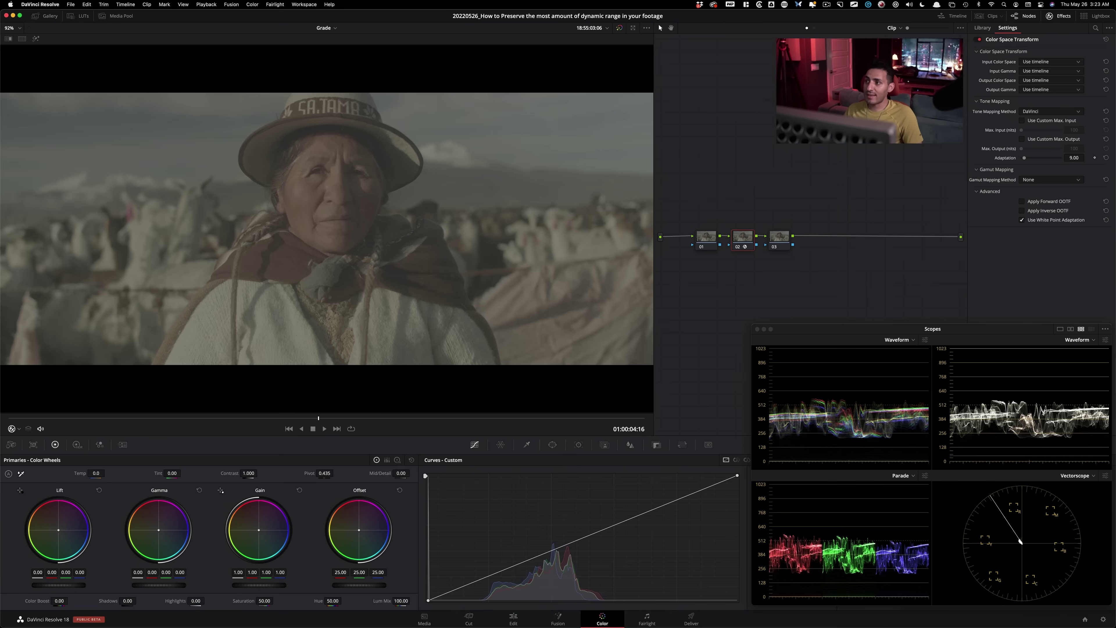
pyautogui.click(1066, 61)
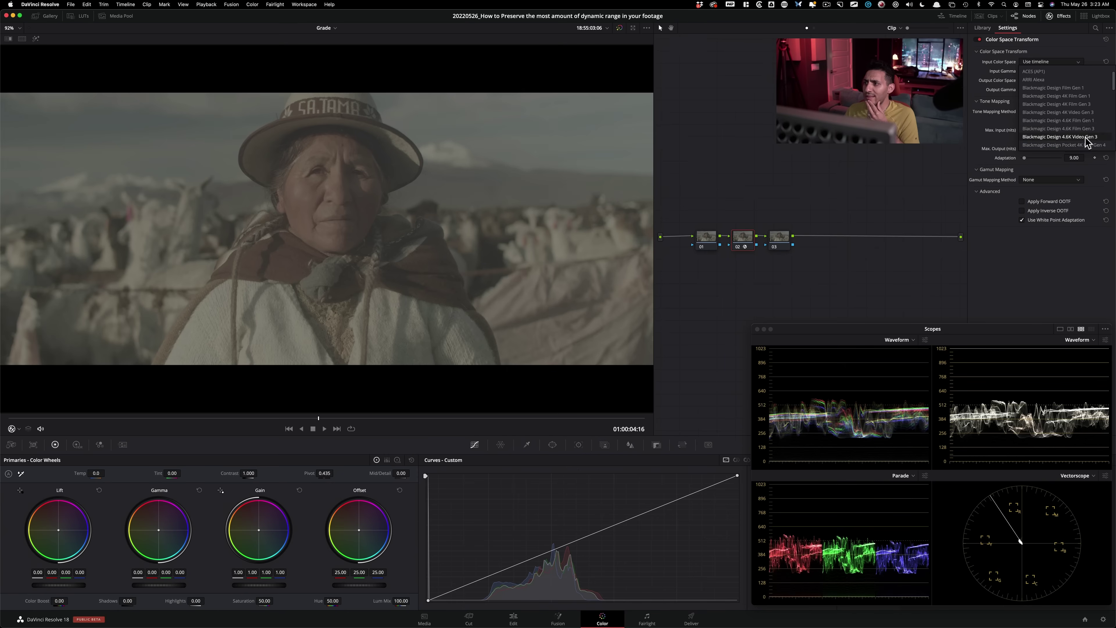
# Step: Set node 02's CST to Blackmagic 4.6K Film input and gamma, Rec.709 output, Cineon Film Log gamma
pyautogui.click(1083, 128)
pyautogui.click(1054, 71)
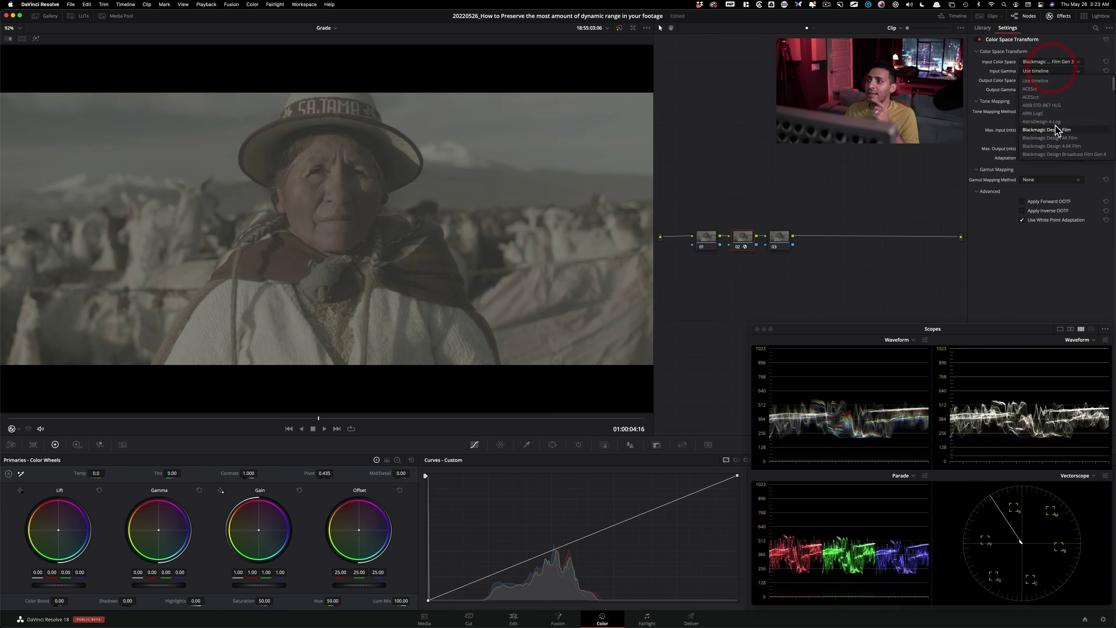
pyautogui.scroll(-3, 1070, 132)
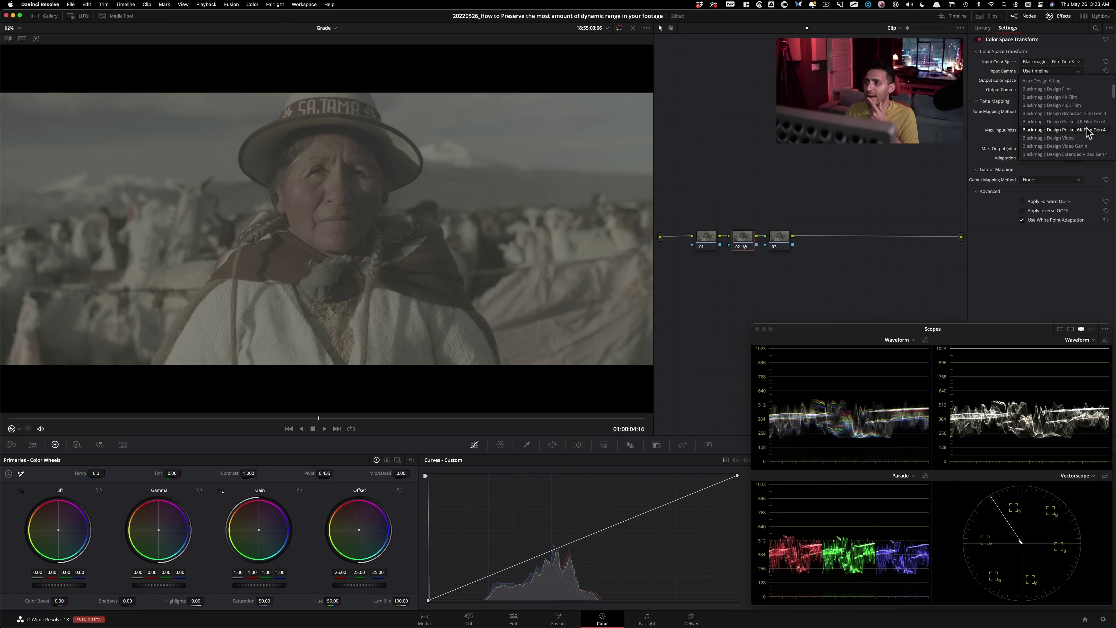
pyautogui.click(1072, 105)
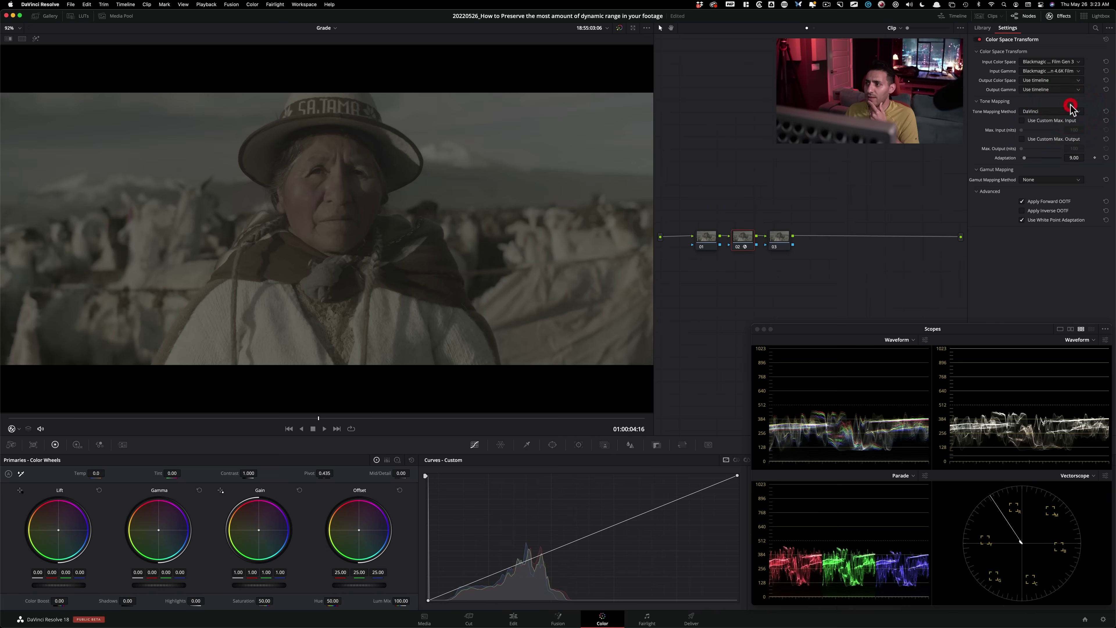
pyautogui.click(1041, 81)
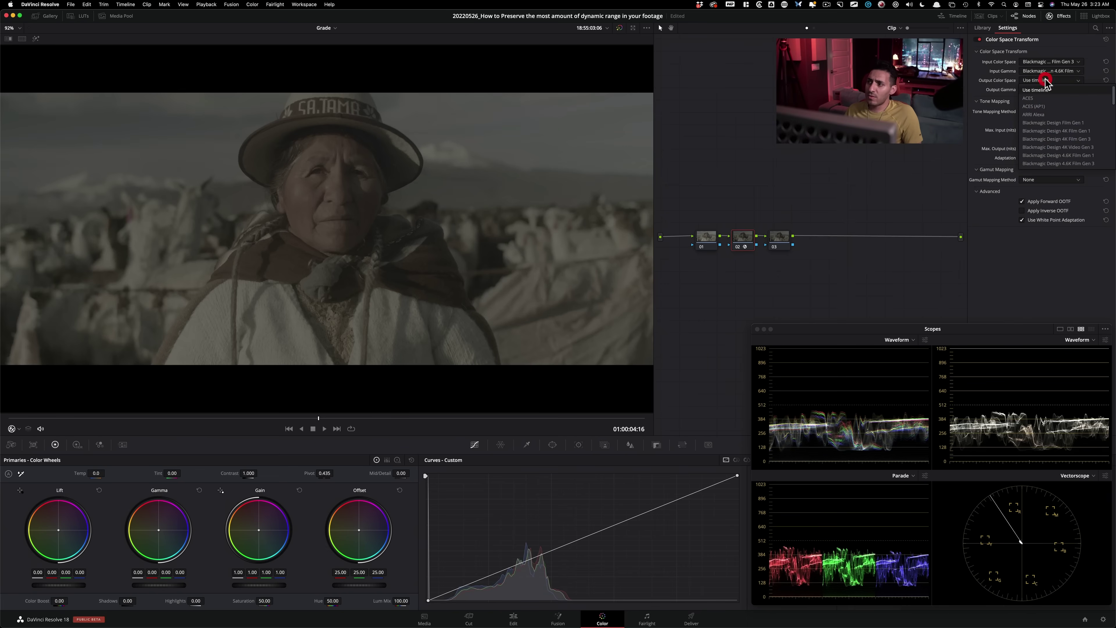
pyautogui.scroll(-4, 1042, 145)
pyautogui.click(1037, 164)
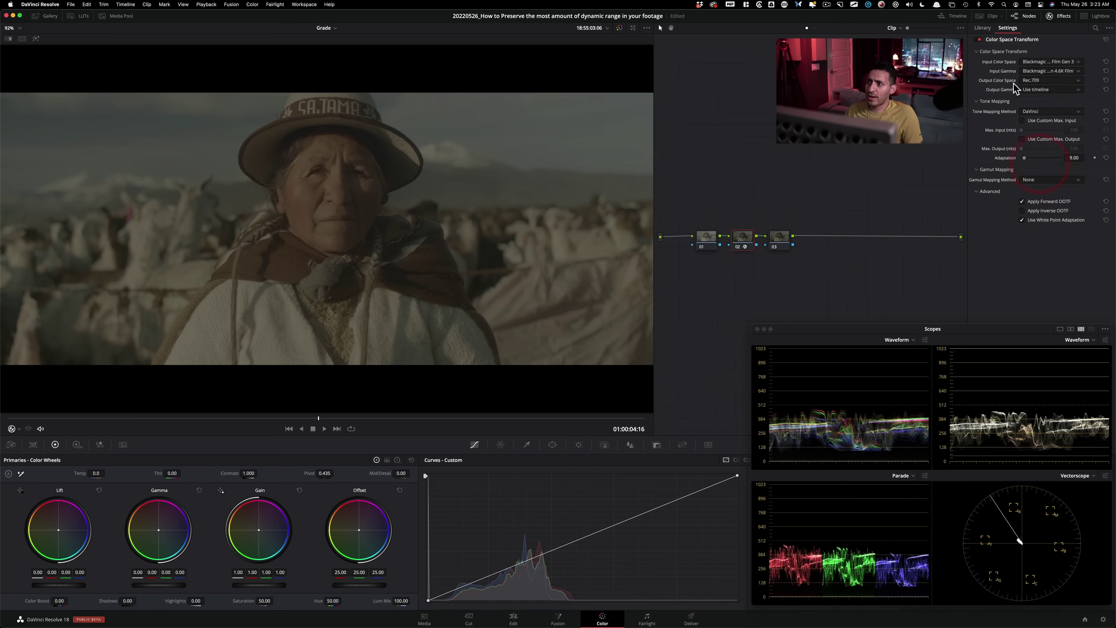
pyautogui.click(1053, 90)
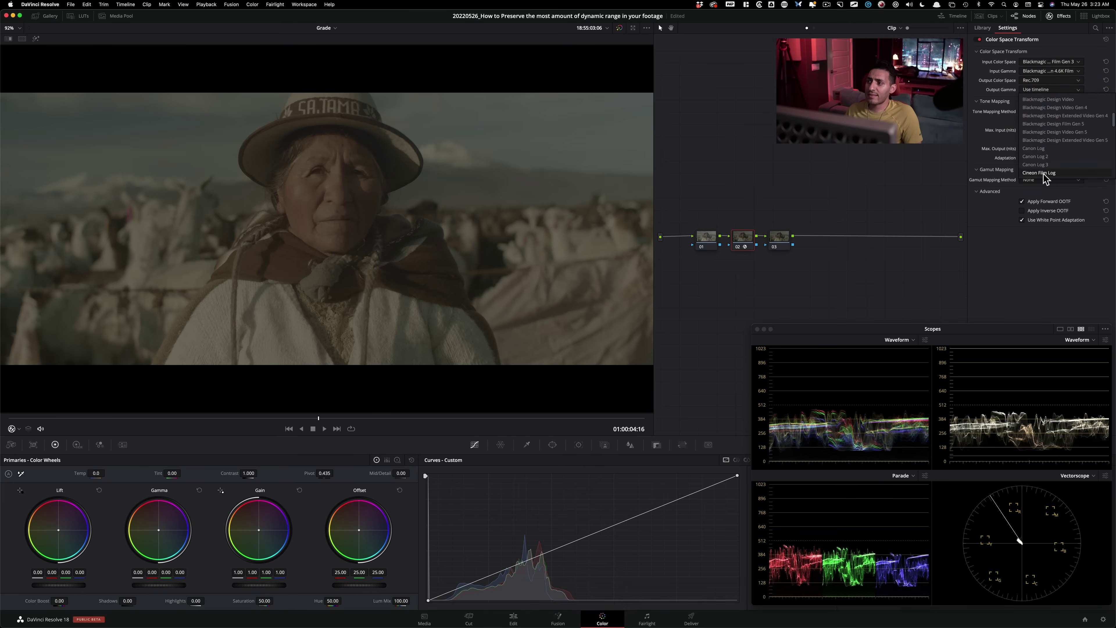
pyautogui.click(1045, 172)
pyautogui.click(767, 155)
# Step: Apply the Rec709 Kodak 2383 D60 LUT from the Film Looks folder to node 03
pyautogui.click(774, 239)
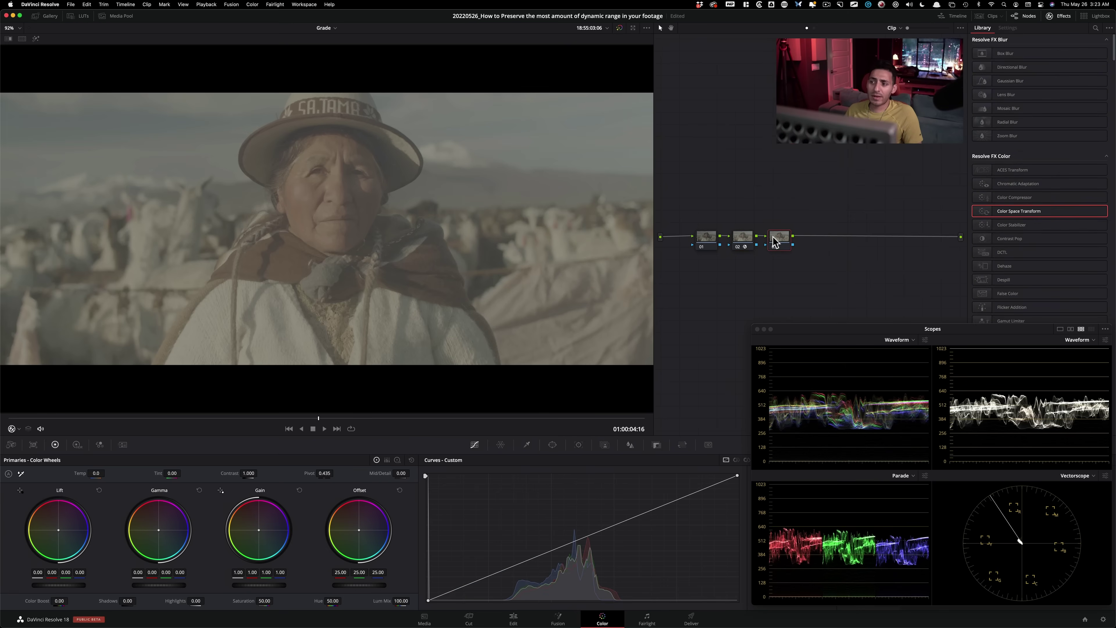
pyautogui.moveTo(64, 16); pyautogui.dragTo(66, 16)
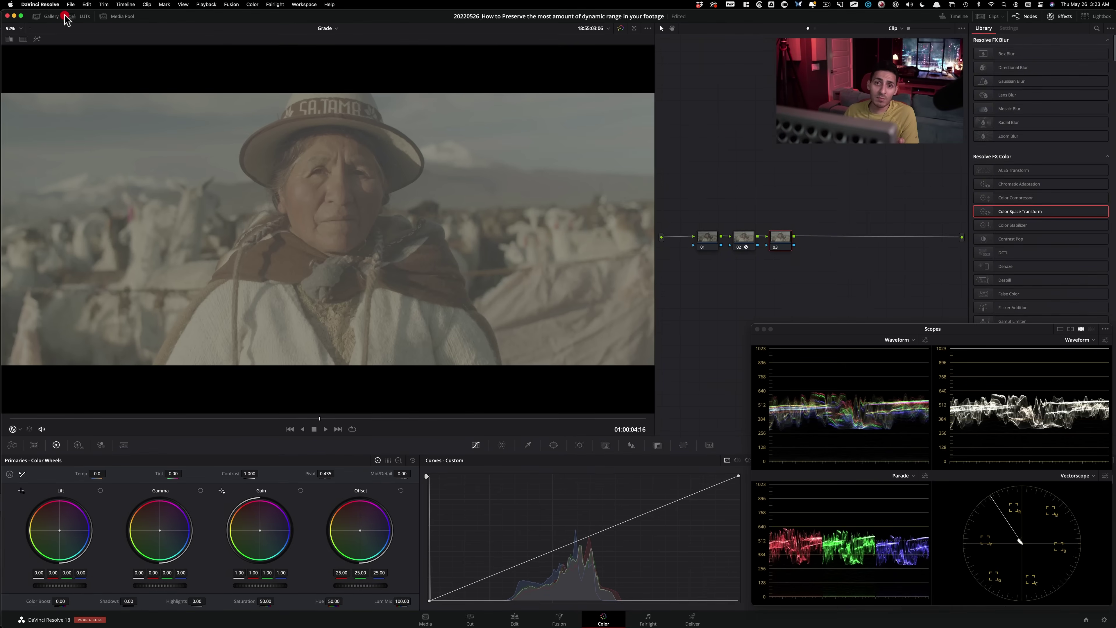
pyautogui.click(84, 16)
pyautogui.hotkey('ctrl', 'alt', 'Return')
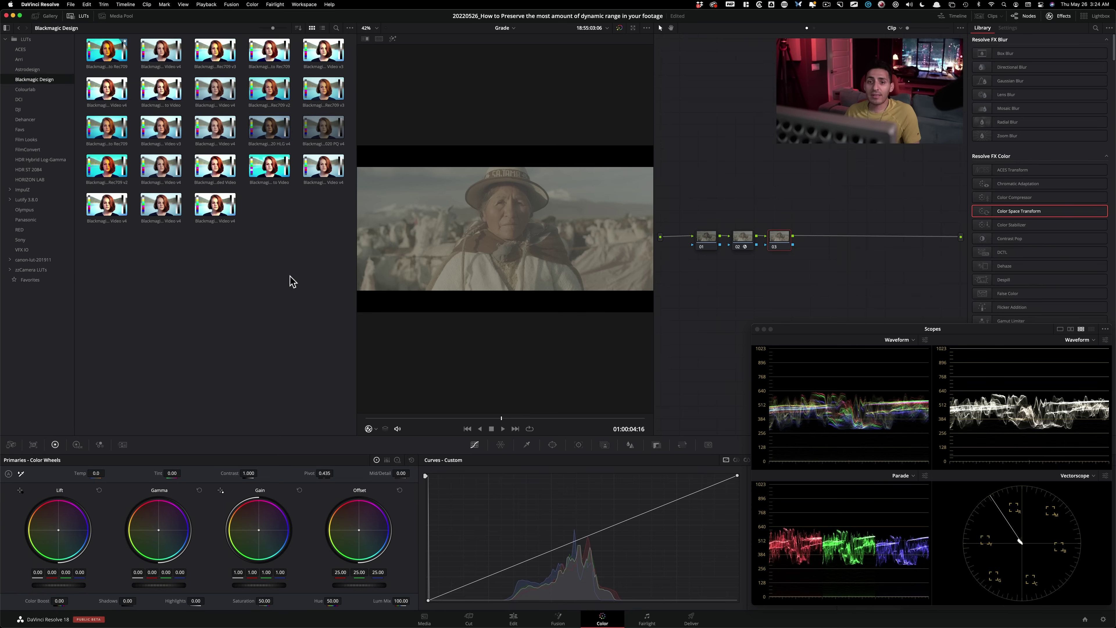
pyautogui.click(26, 139)
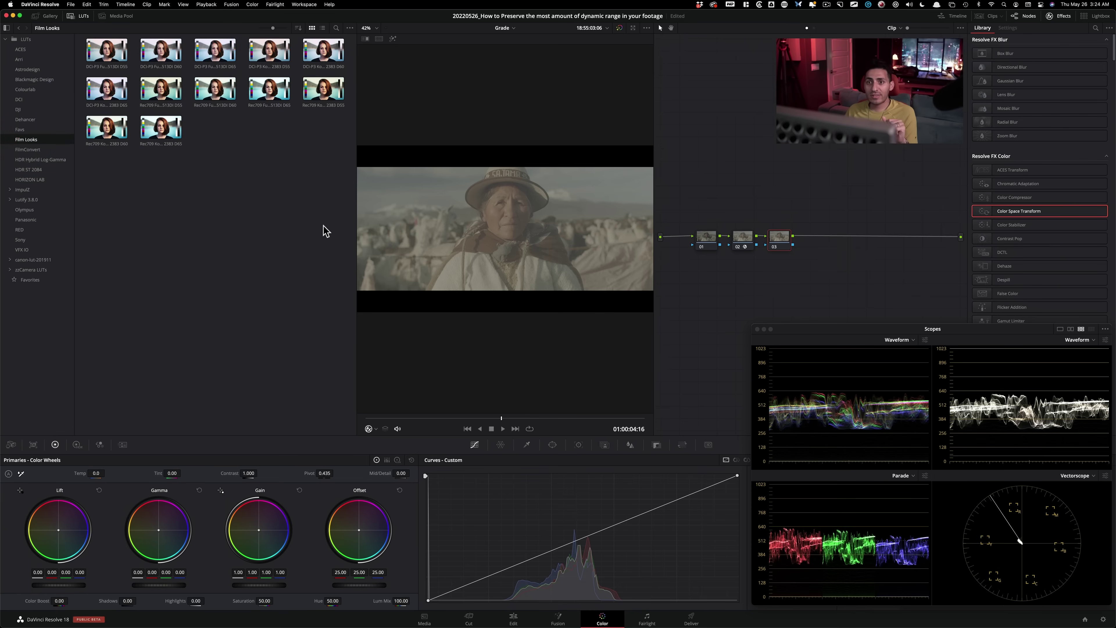
pyautogui.doubleClick(105, 131)
pyautogui.click(144, 221)
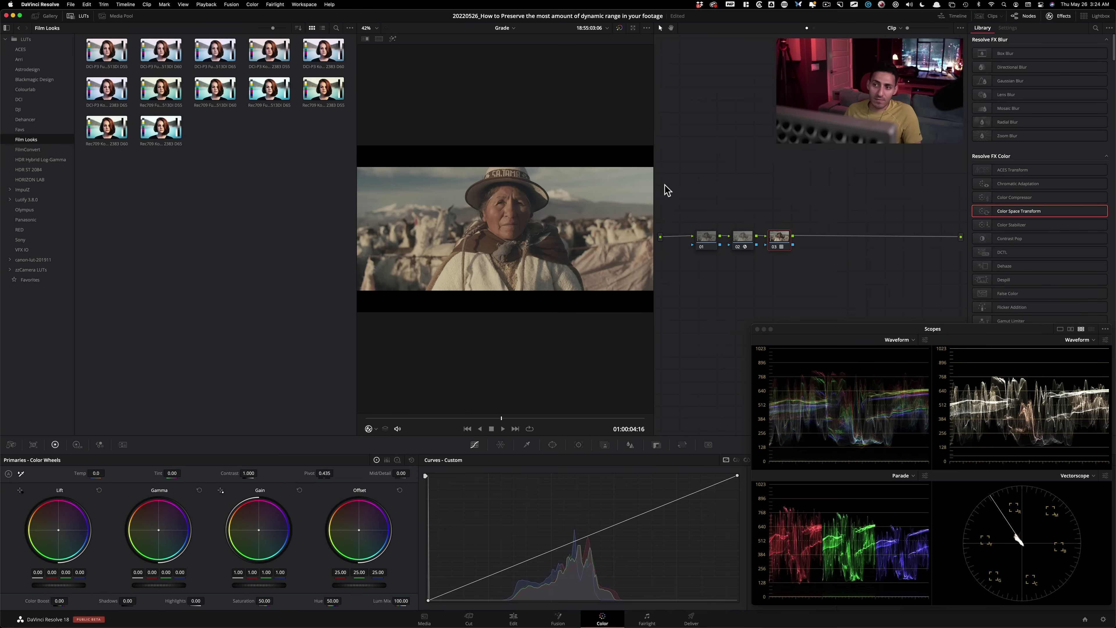
# Step: Compare the CST and Kodak 2383 LUT chain bypassed and enabled, and hide the LUT browser
pyautogui.press('super+z')
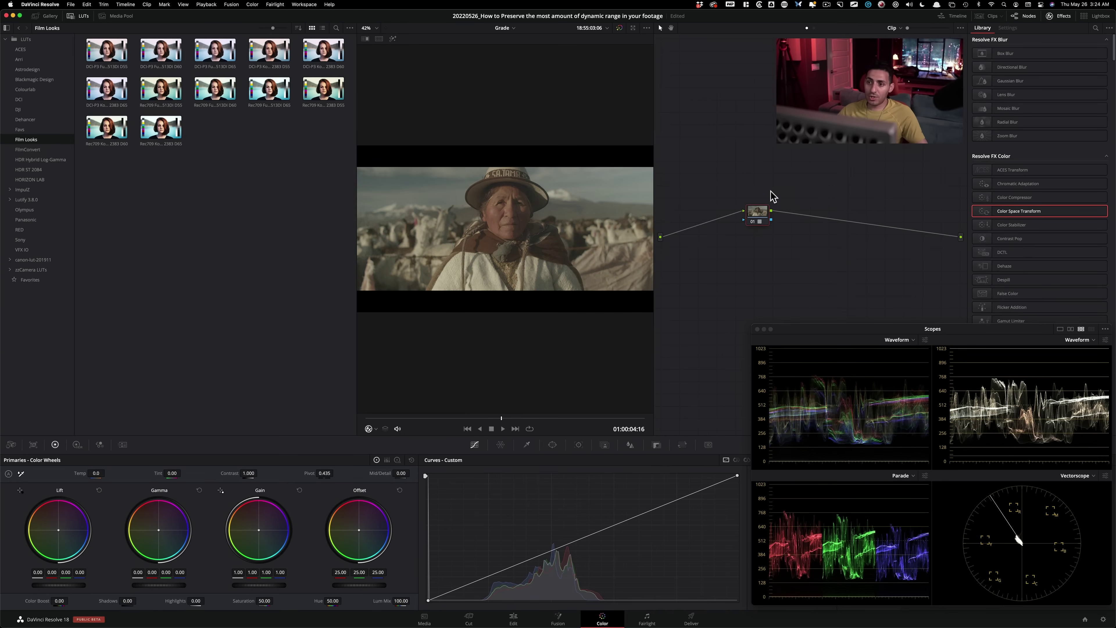
pyautogui.press('super+d')
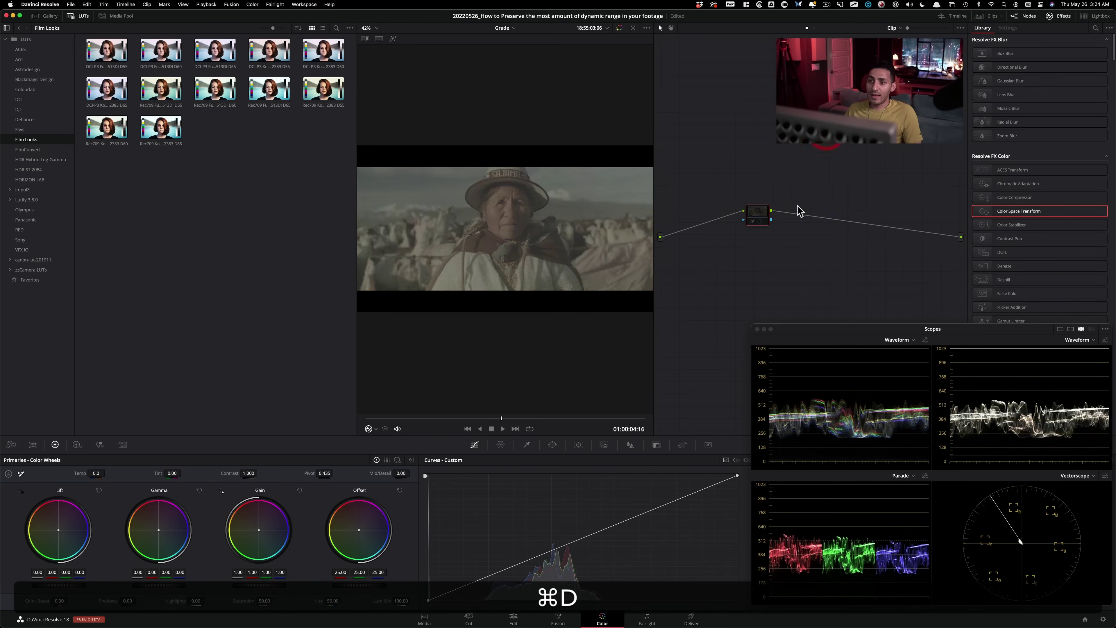
pyautogui.press('super+d')
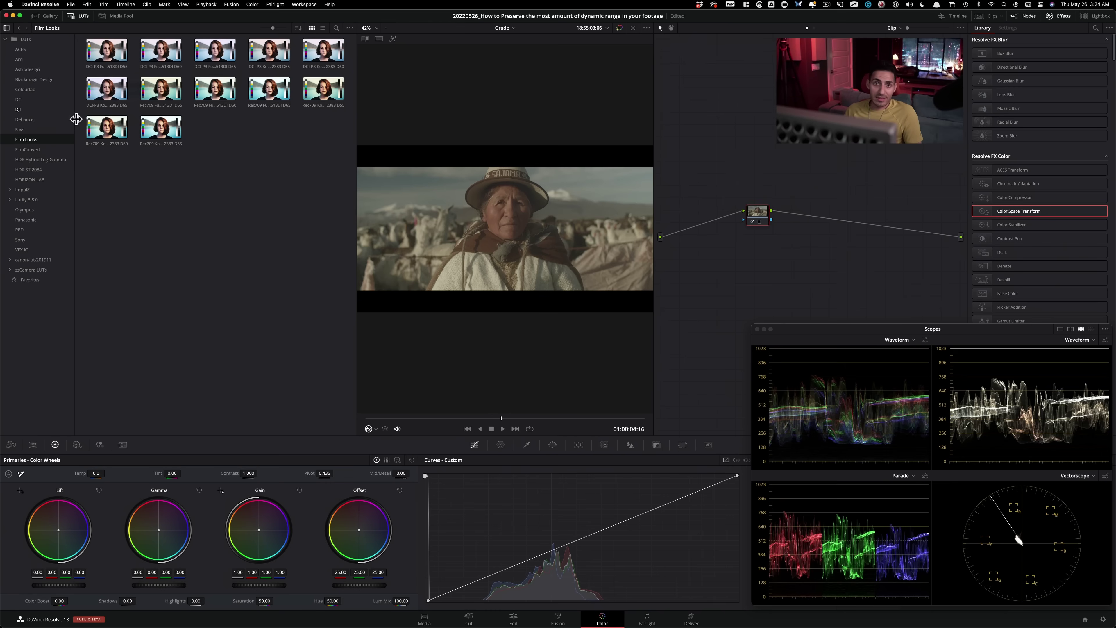
pyautogui.click(45, 79)
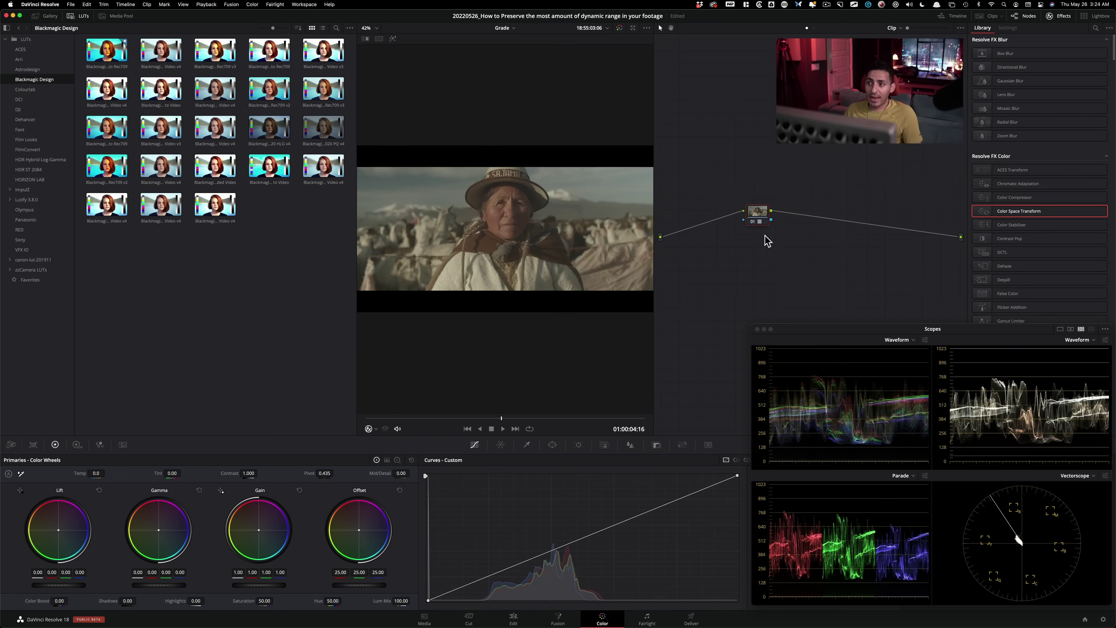
pyautogui.click(83, 18)
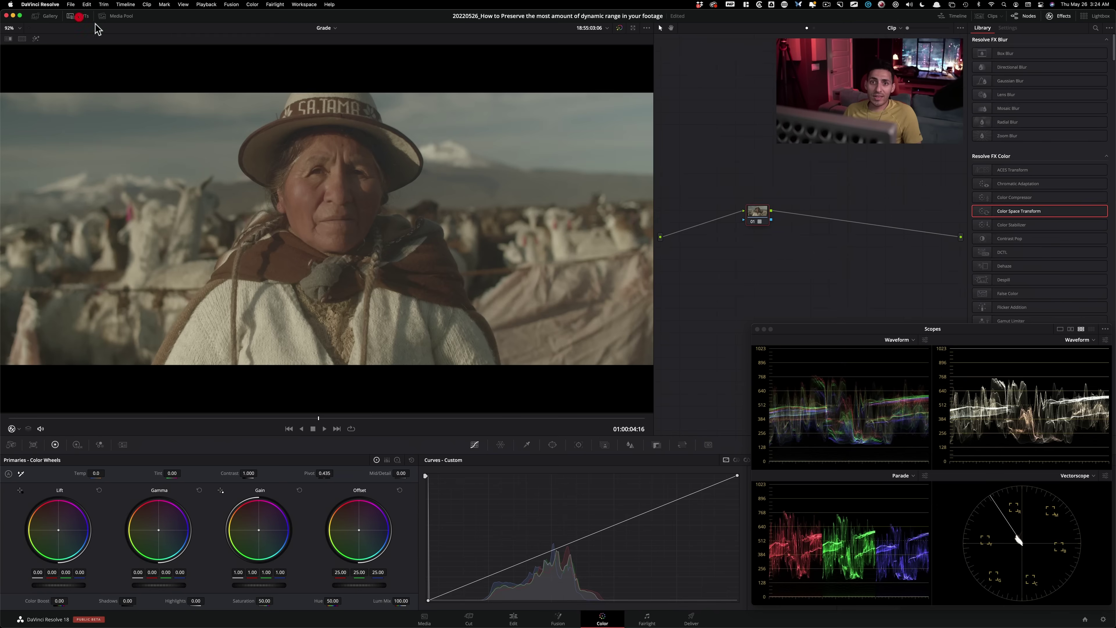
pyautogui.press('super+d')
pyautogui.press('super+d')
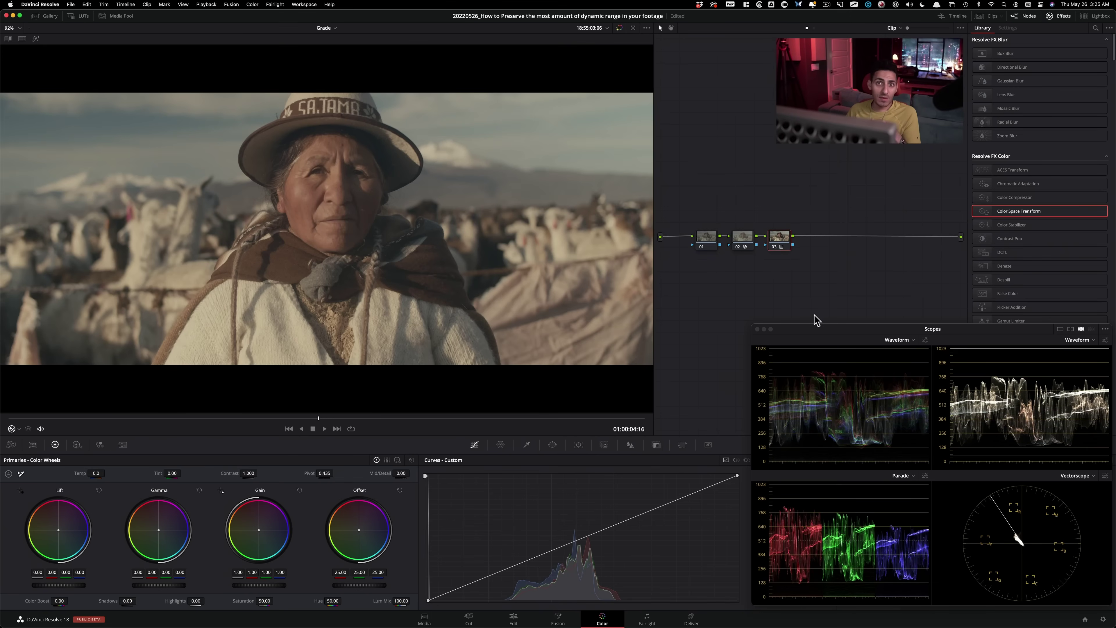
# Step: Add serial node 04 with Lift -0.08 and Gain 1.37, toggling it to compare
pyautogui.click(720, 139)
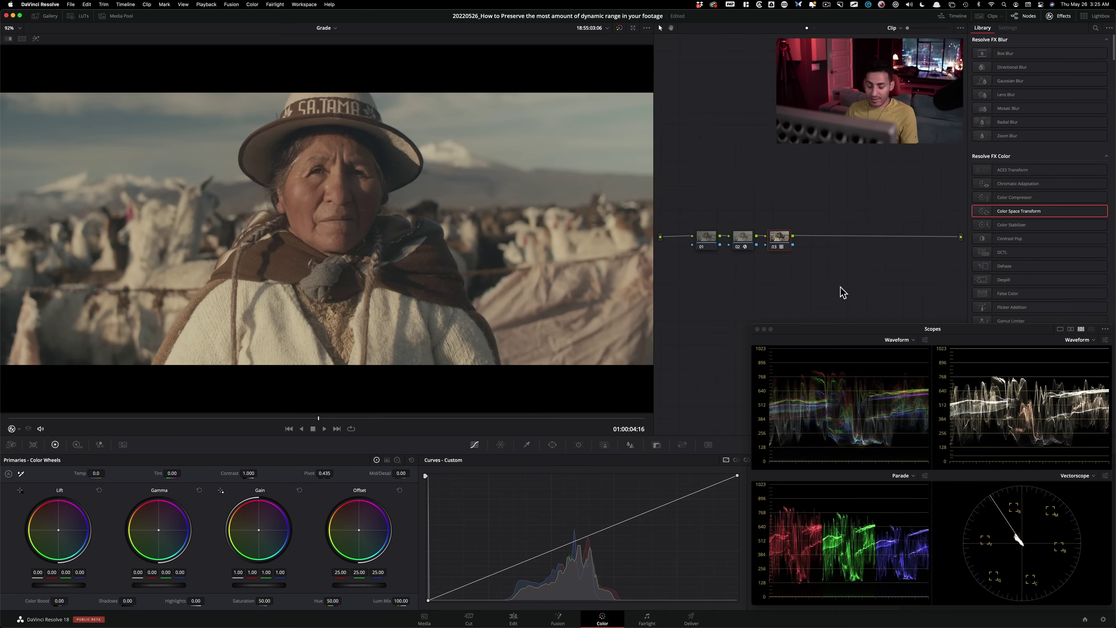
pyautogui.hotkey('alt', 's')
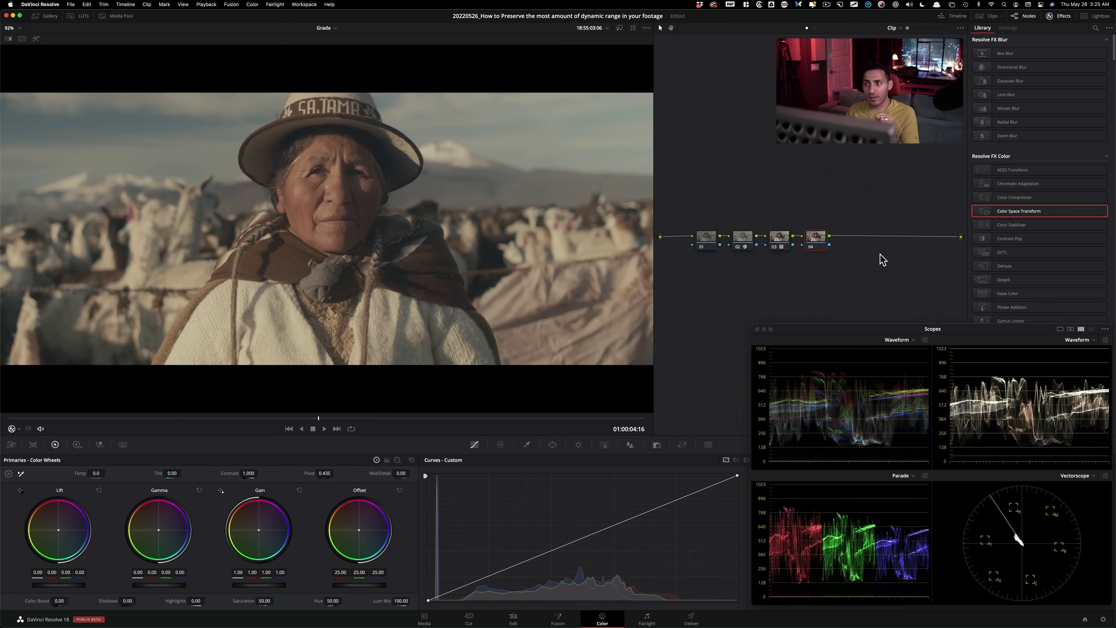
pyautogui.moveTo(817, 241); pyautogui.dragTo(827, 240)
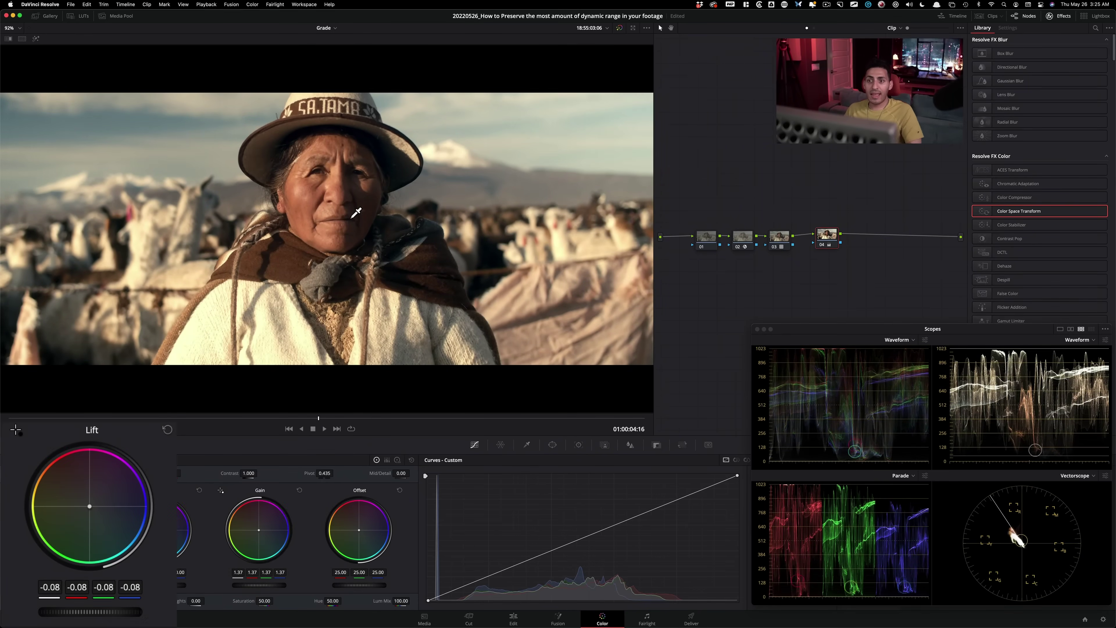
pyautogui.press('super+d')
pyautogui.press('super+d')
pyautogui.press('super+d')
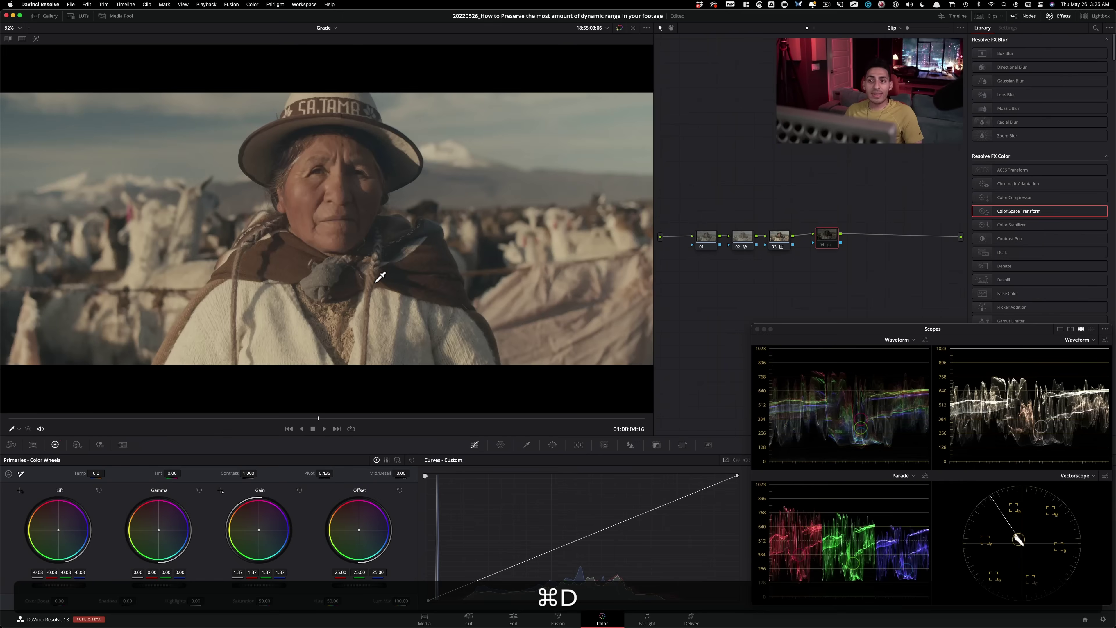
pyautogui.press('super+d')
pyautogui.press('super+d')
pyautogui.press('super+d')
pyautogui.press('super+d')
pyautogui.press('super+d')
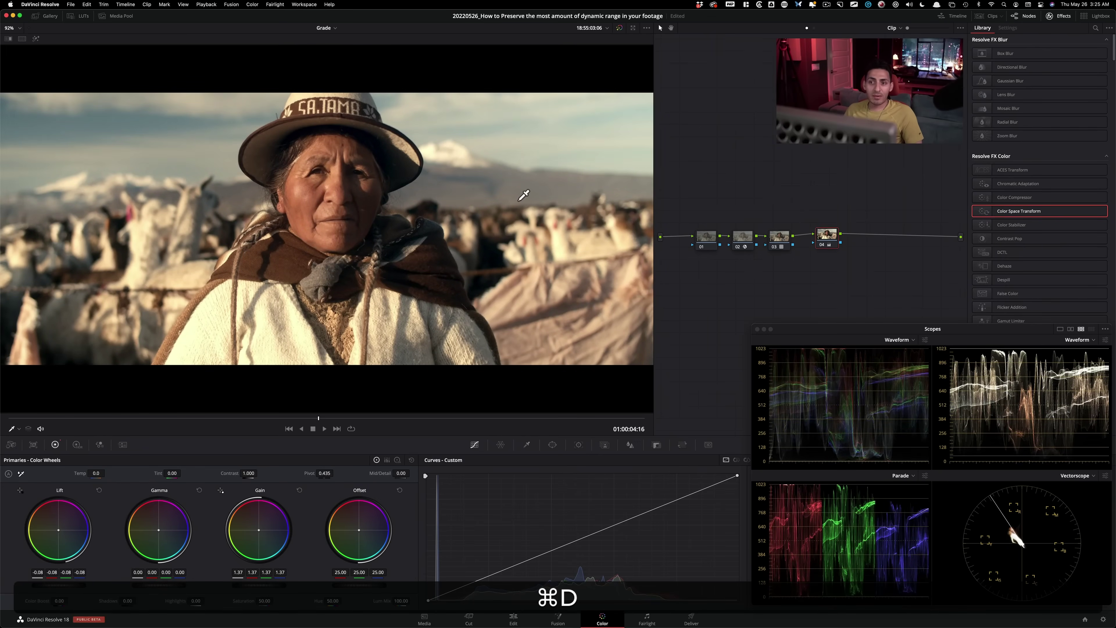
pyautogui.click(47, 15)
# Step: Clear the old gallery stills and grab a new still of the punchy grade
pyautogui.click(139, 104)
pyautogui.press('super+a')
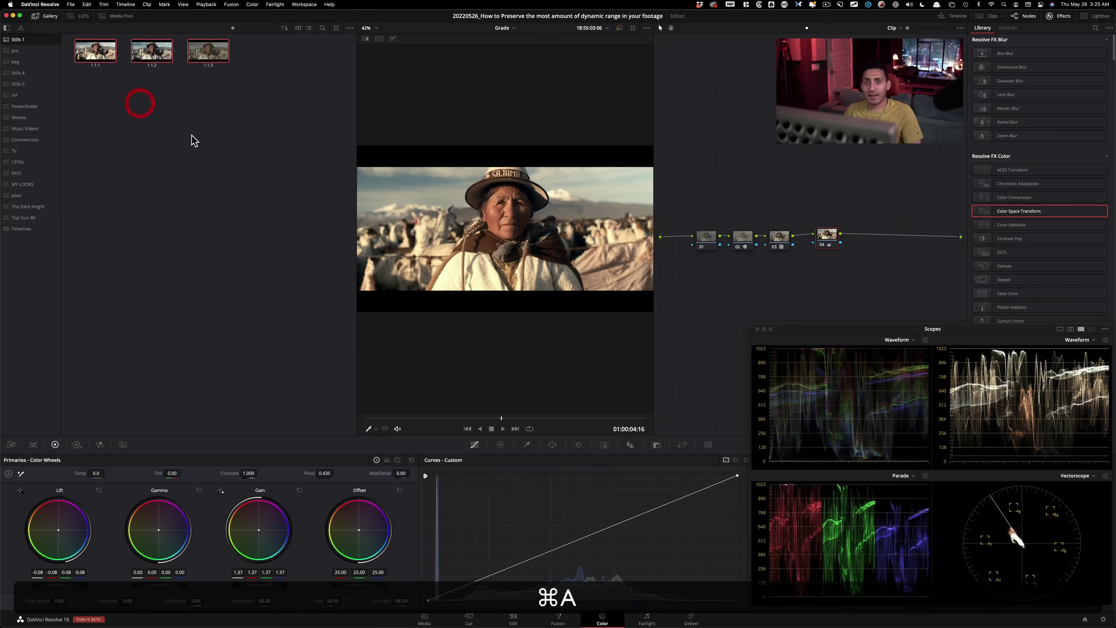
pyautogui.press('super+BackSpace')
pyautogui.click(179, 148)
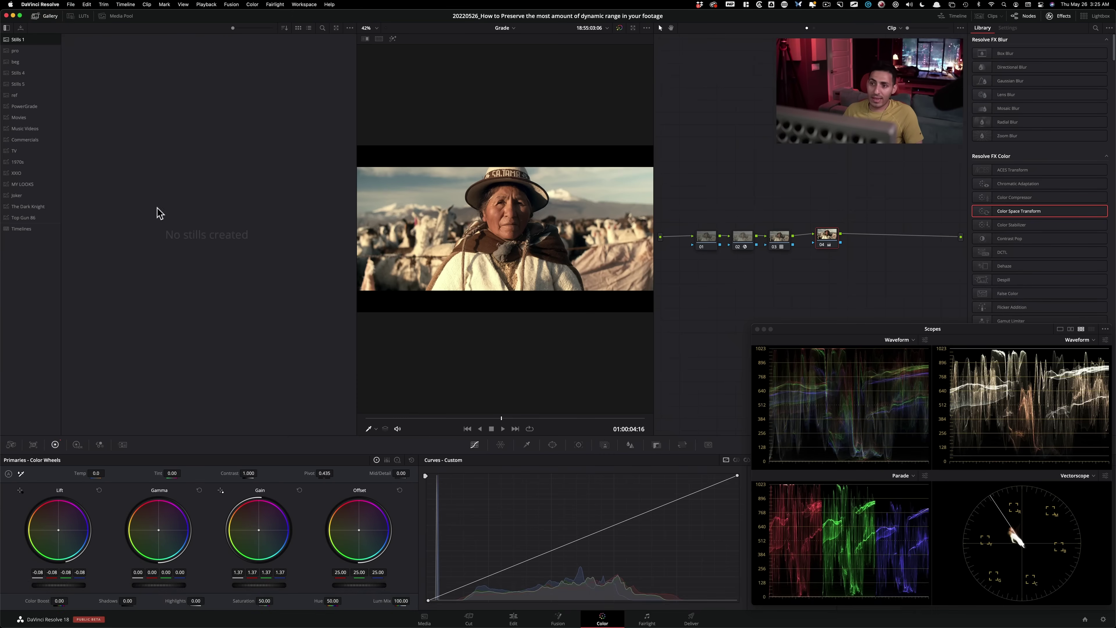
pyautogui.rightClick(692, 212)
pyautogui.click(690, 208)
pyautogui.rightClick(586, 212)
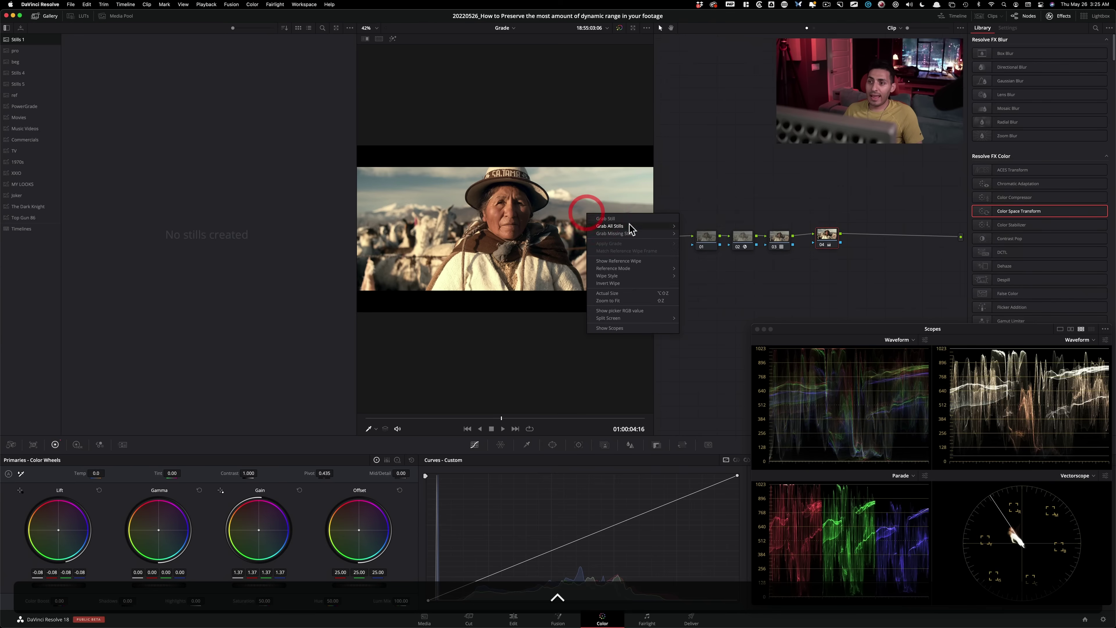
pyautogui.click(609, 219)
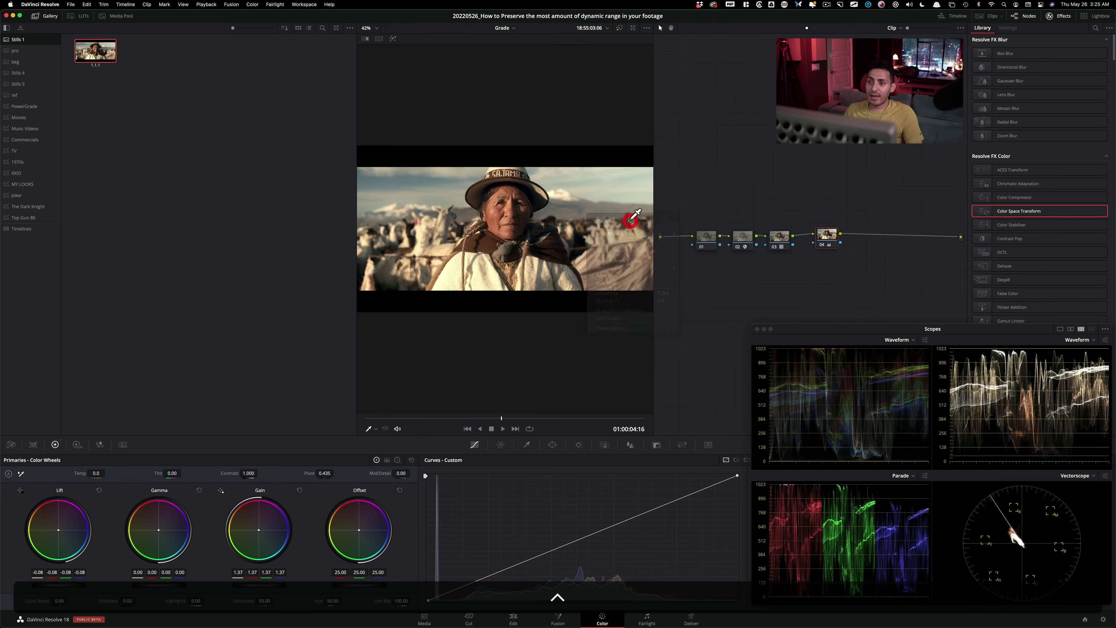
pyautogui.click(46, 18)
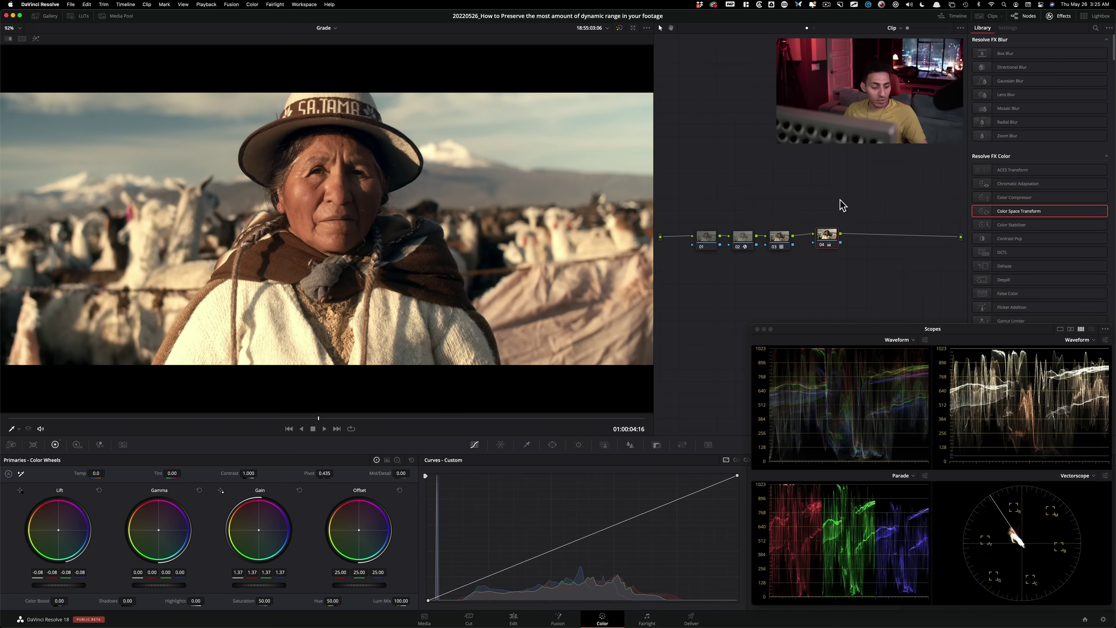
# Step: Save a new grade version and delete node 04, leaving three serial nodes
pyautogui.press('super+y')
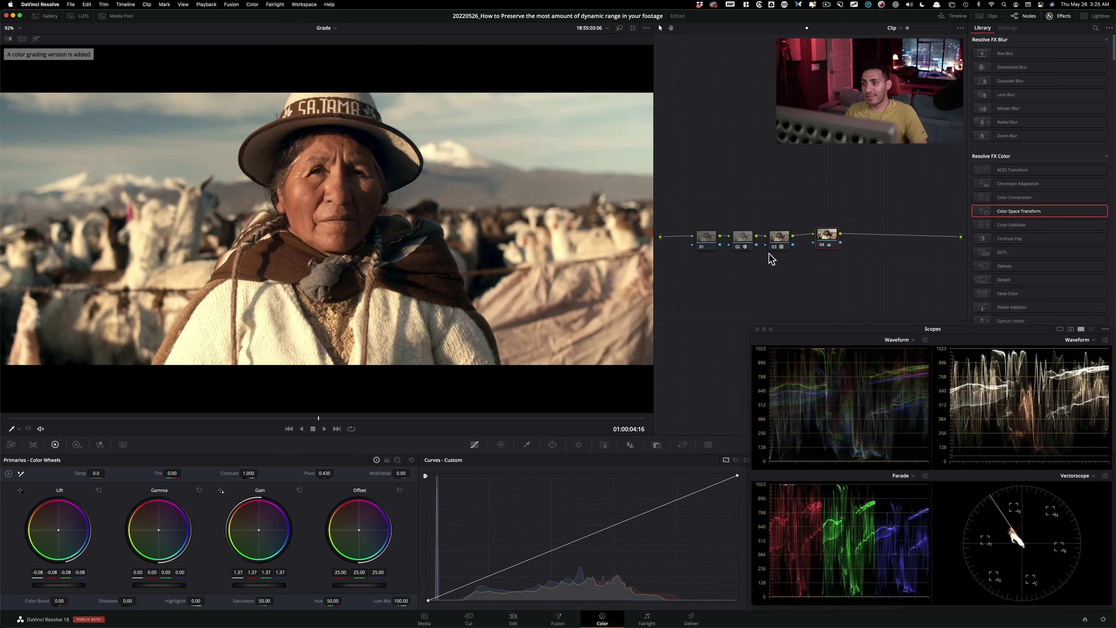
pyautogui.click(821, 242)
pyautogui.click(823, 239)
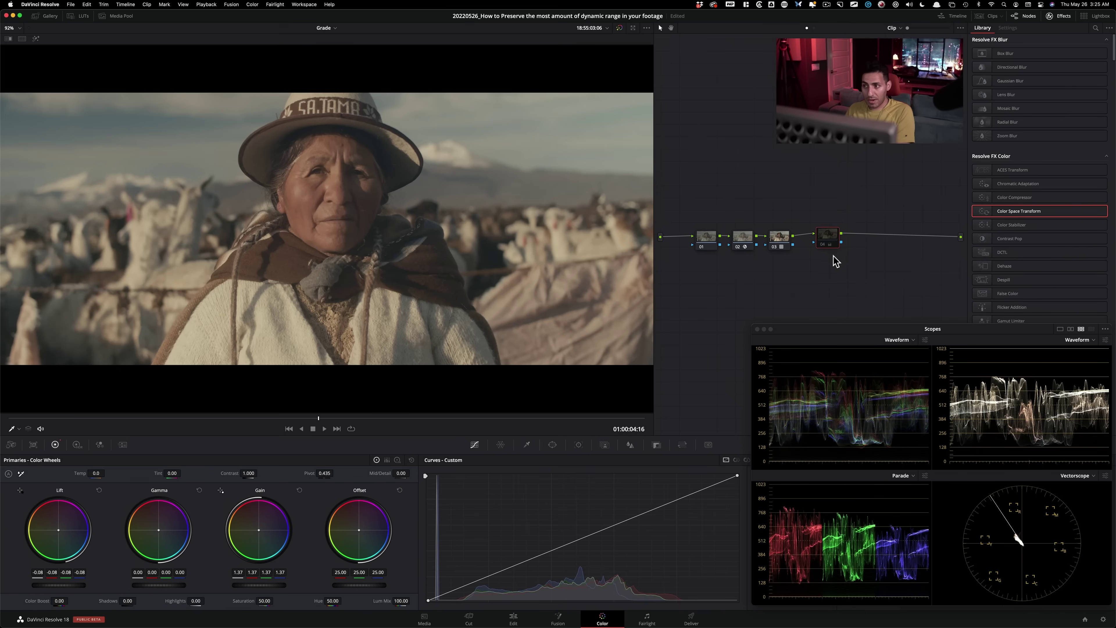
pyautogui.press('BackSpace')
pyautogui.click(827, 192)
pyautogui.click(706, 238)
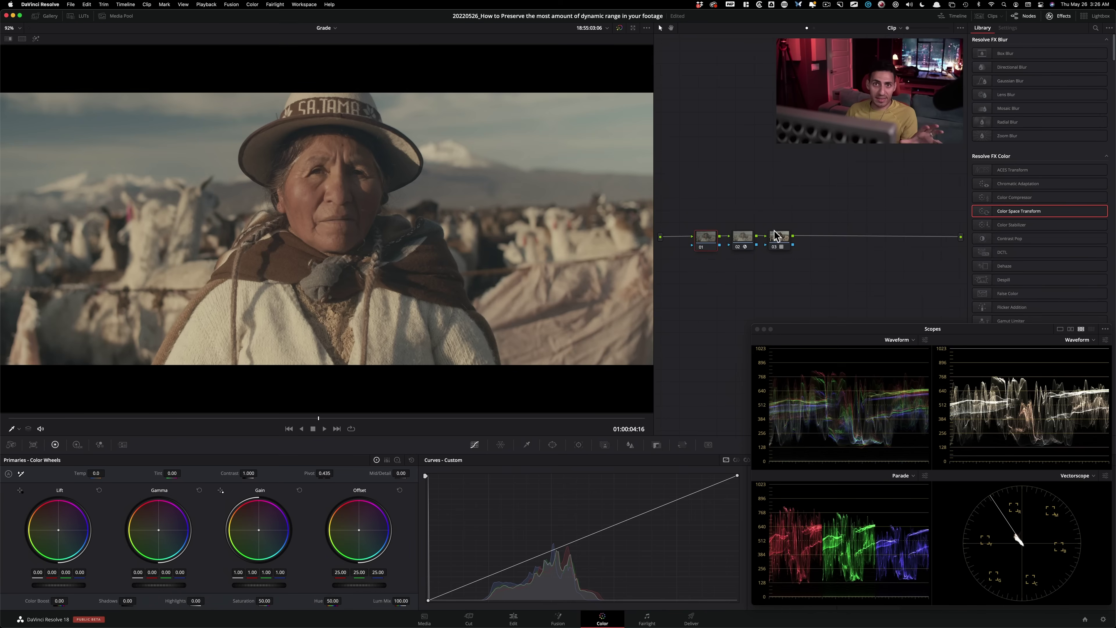
# Step: Label node 02 'cst' and node 03 'lut', then begin labelling node 01 'adj'
pyautogui.click(803, 186)
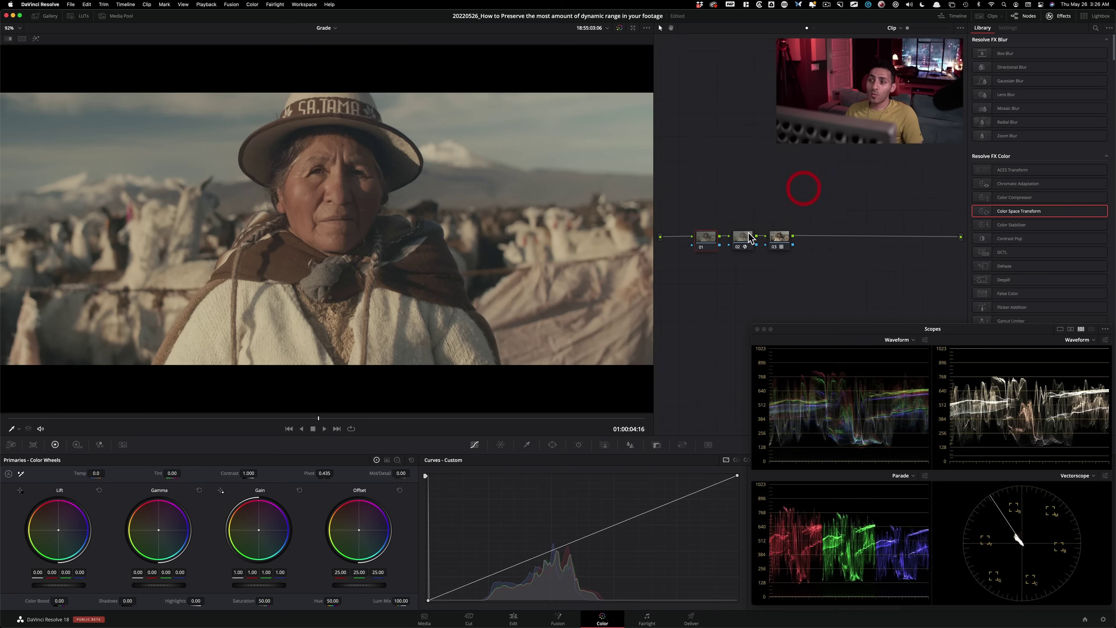
pyautogui.hotkey('alt', 's')
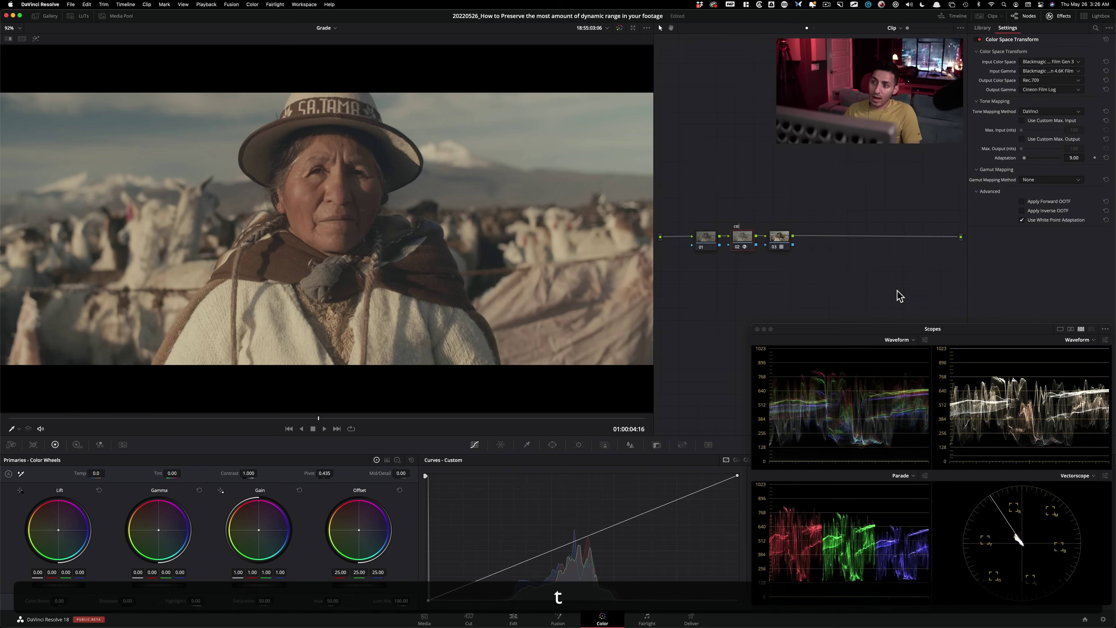
pyautogui.press('Return')
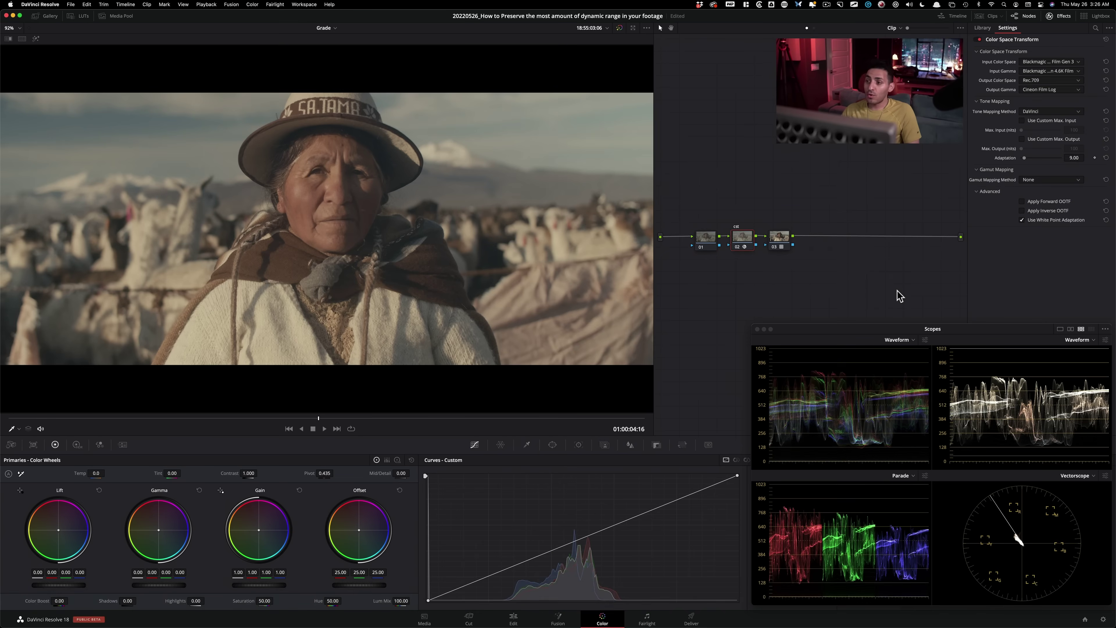
pyautogui.press('Tab')
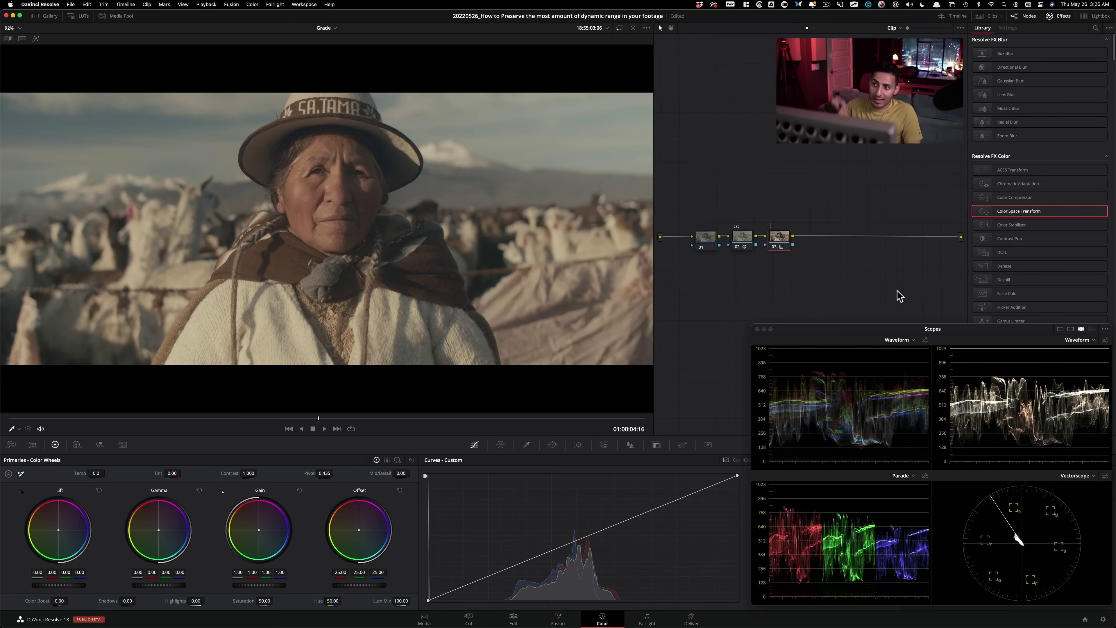
pyautogui.write('lut')
pyautogui.press('Return')
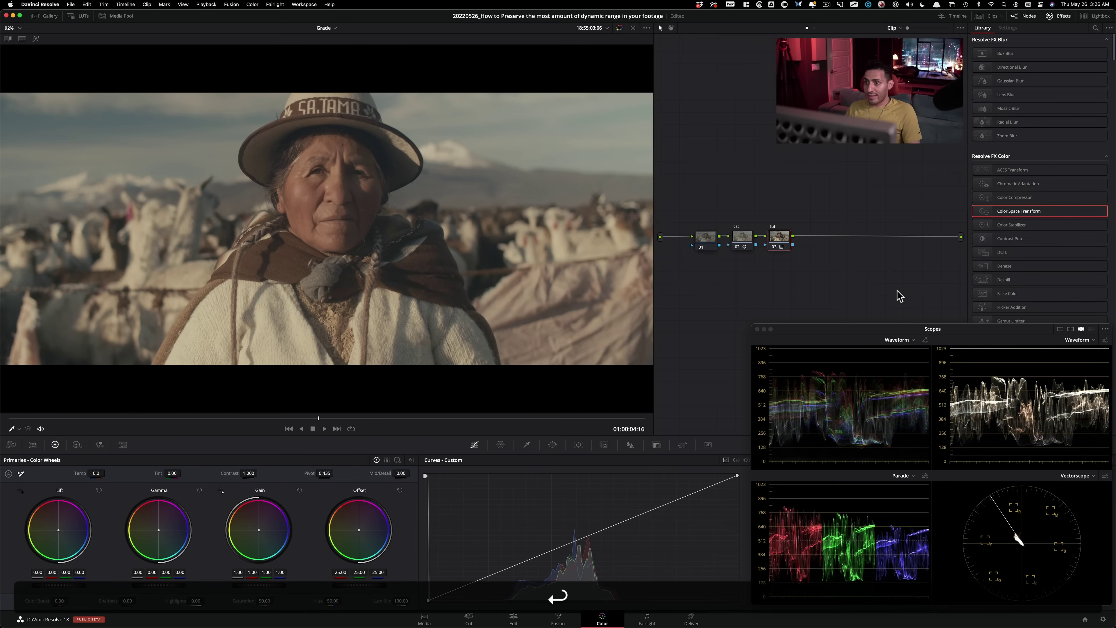
pyautogui.press('Tab')
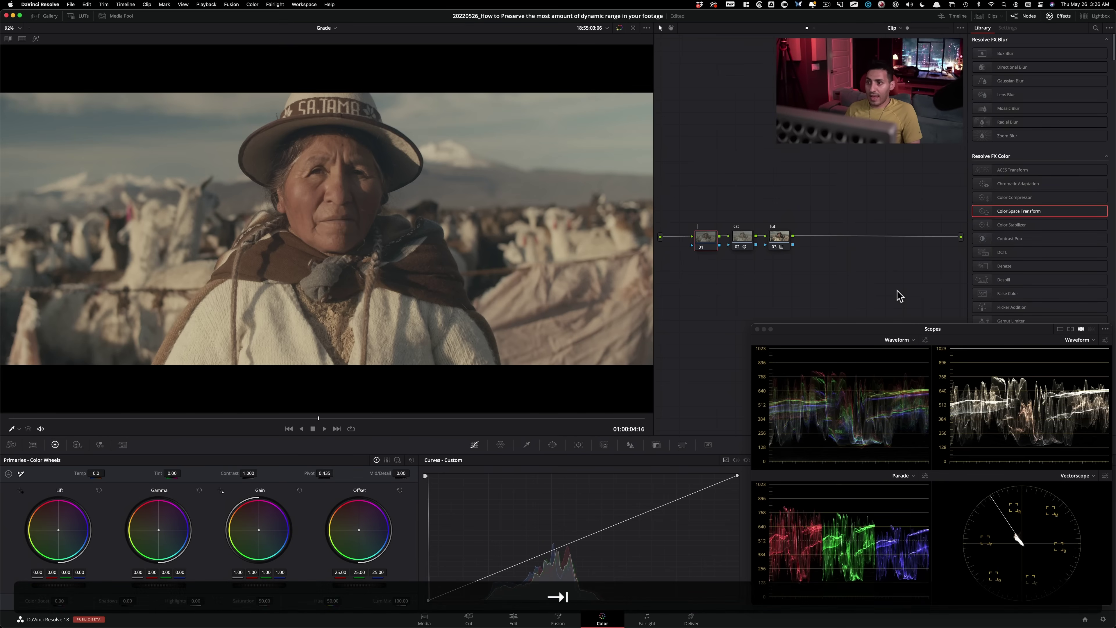
pyautogui.write('adj')
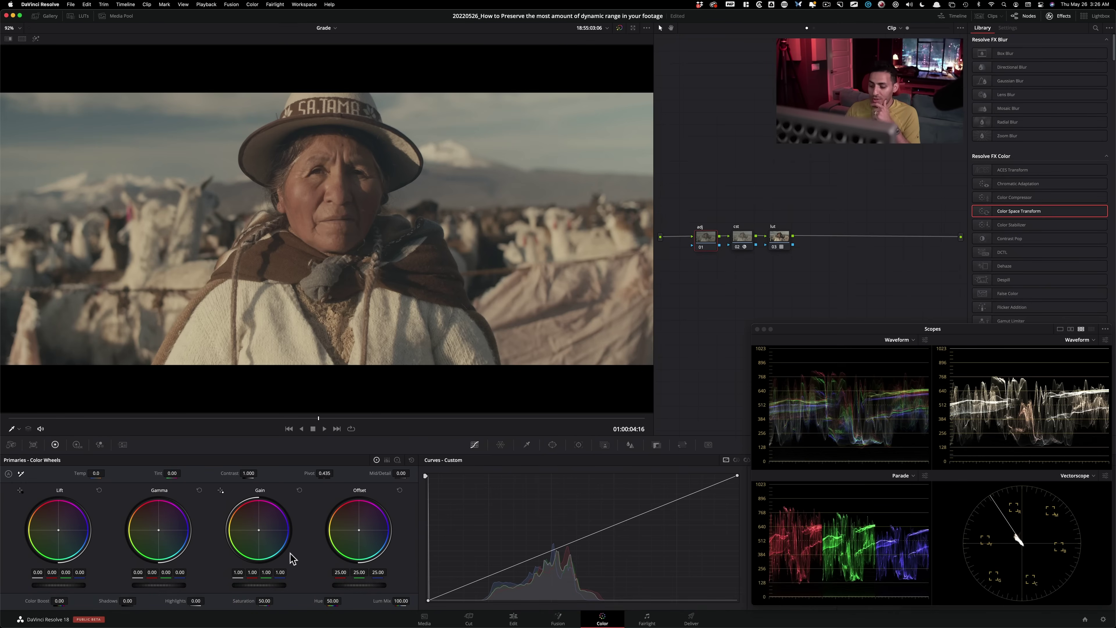
pyautogui.scroll(5, 292, 558)
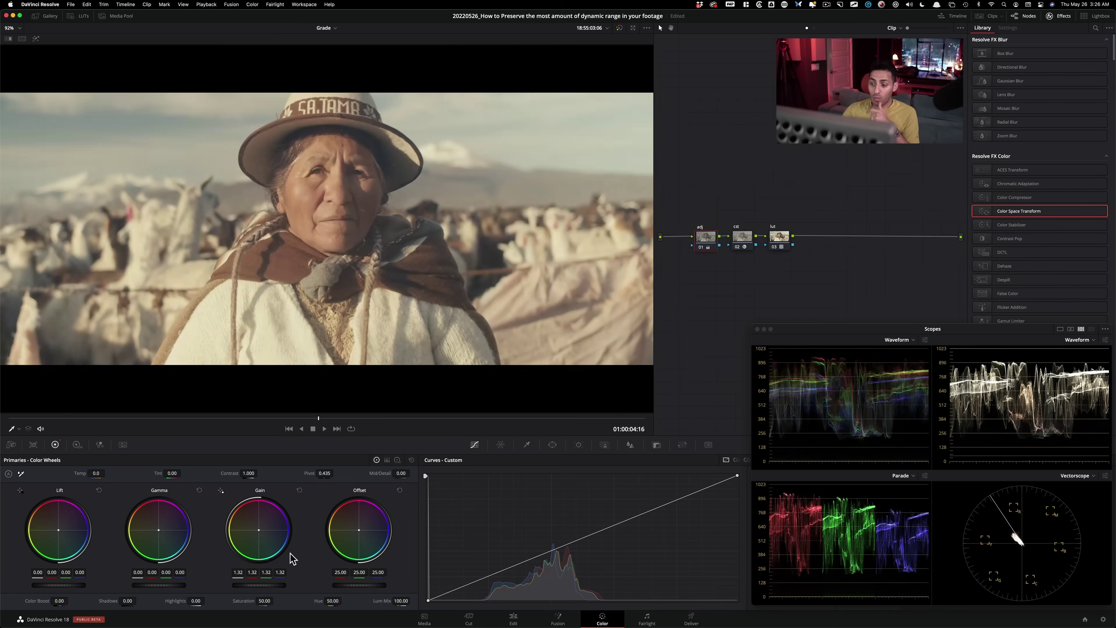
pyautogui.scroll(-5, 293, 558)
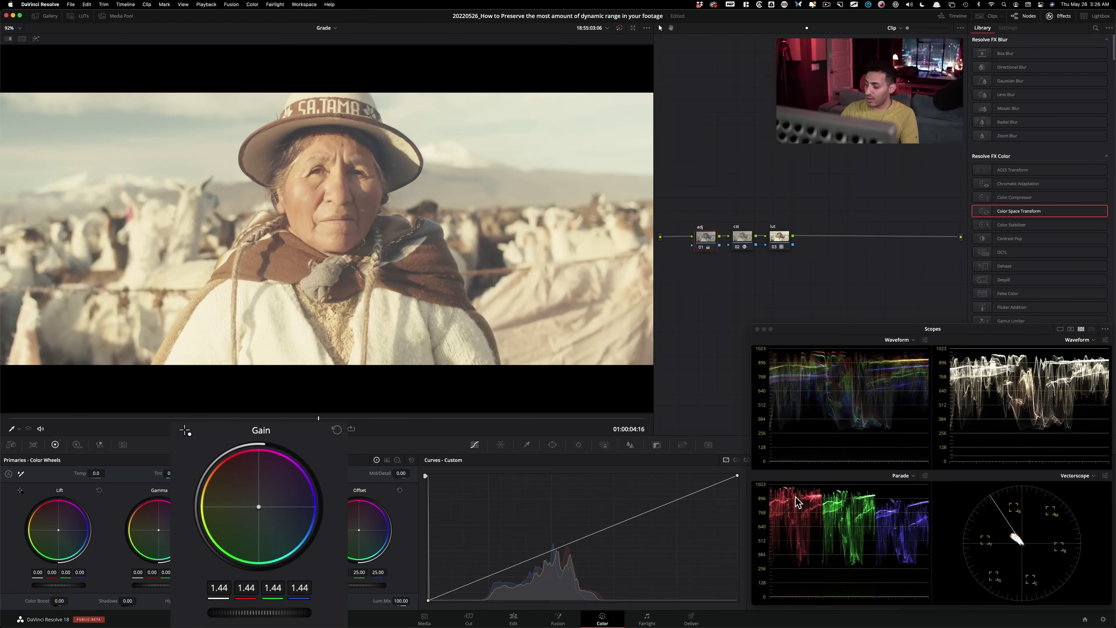
pyautogui.hotkey('shift', 'Home')
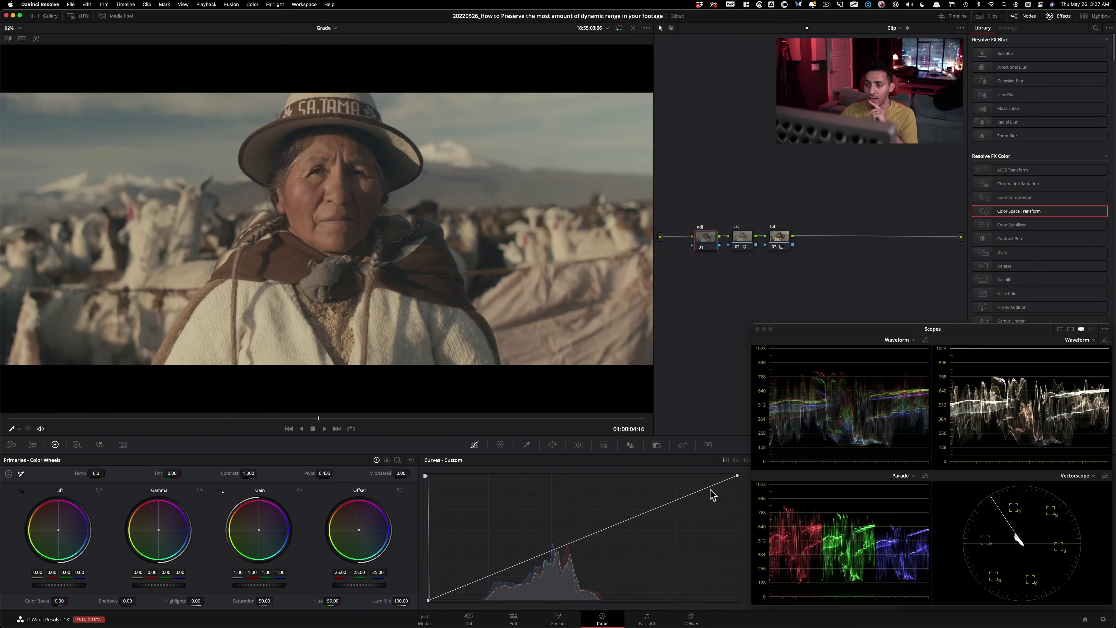
# Step: Add six control points along the custom curve and begin bending it into an S-shape
pyautogui.moveTo(709, 487); pyautogui.dragTo(693, 478)
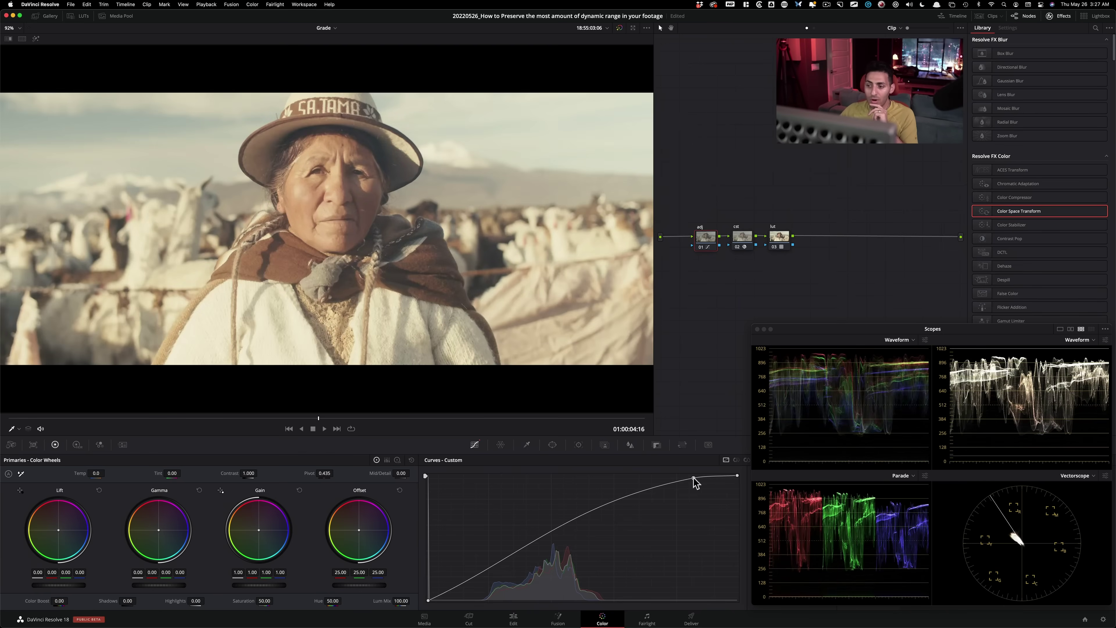
pyautogui.click(652, 485)
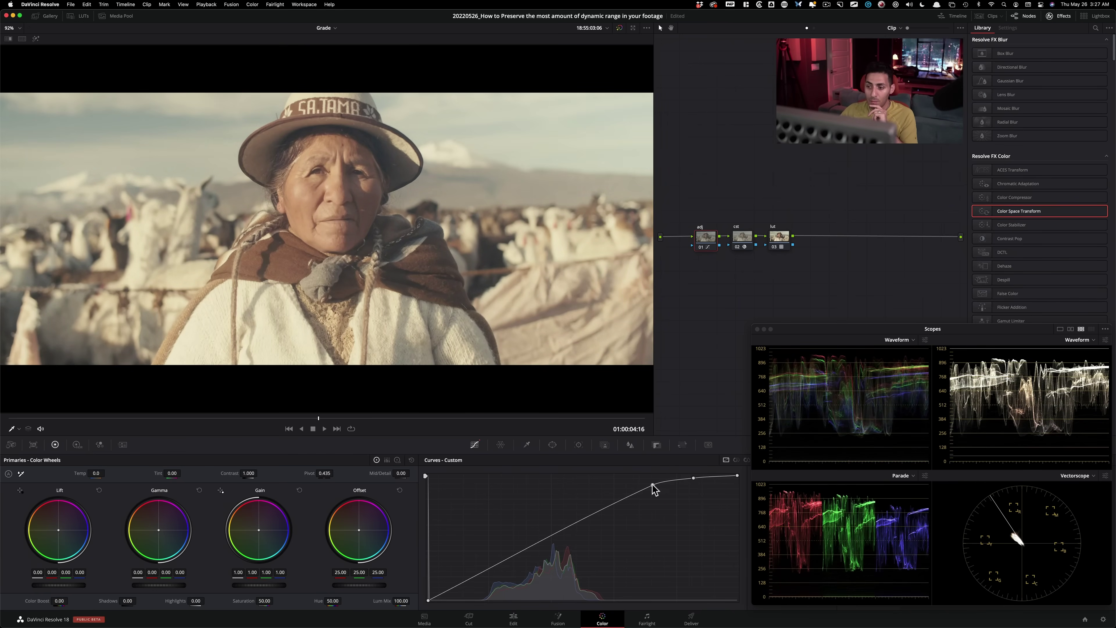
pyautogui.click(613, 500)
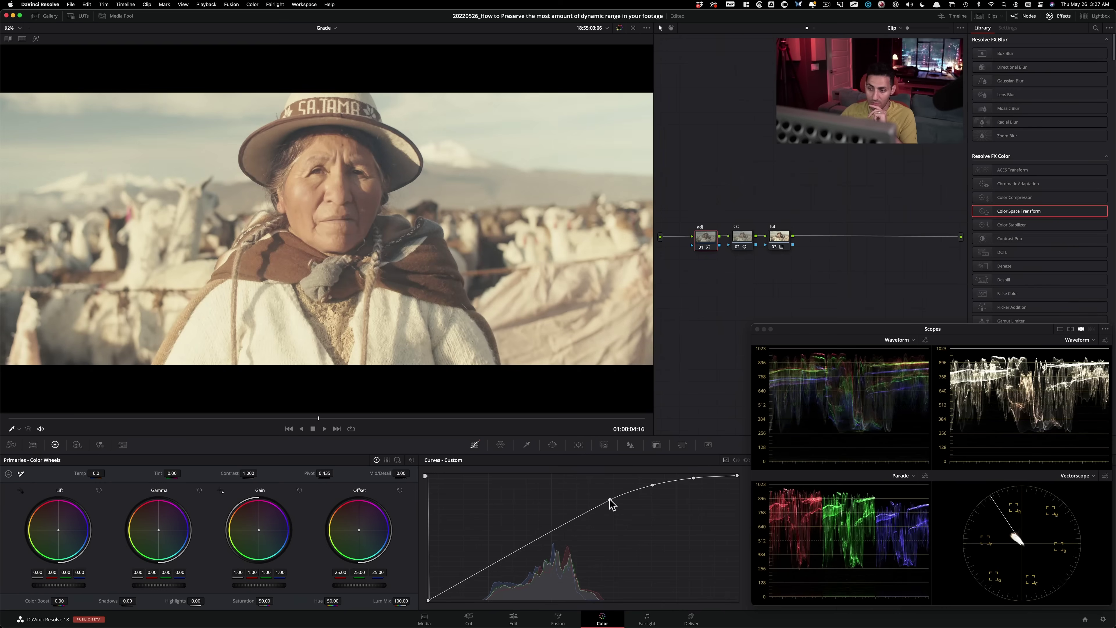
pyautogui.click(565, 527)
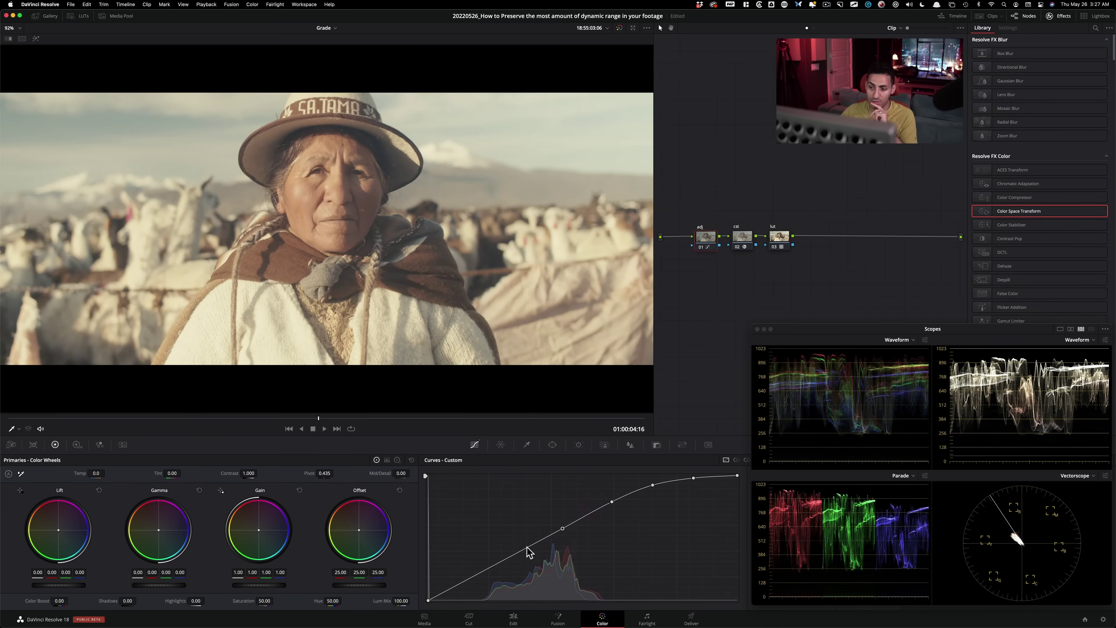
pyautogui.click(520, 553)
pyautogui.click(477, 581)
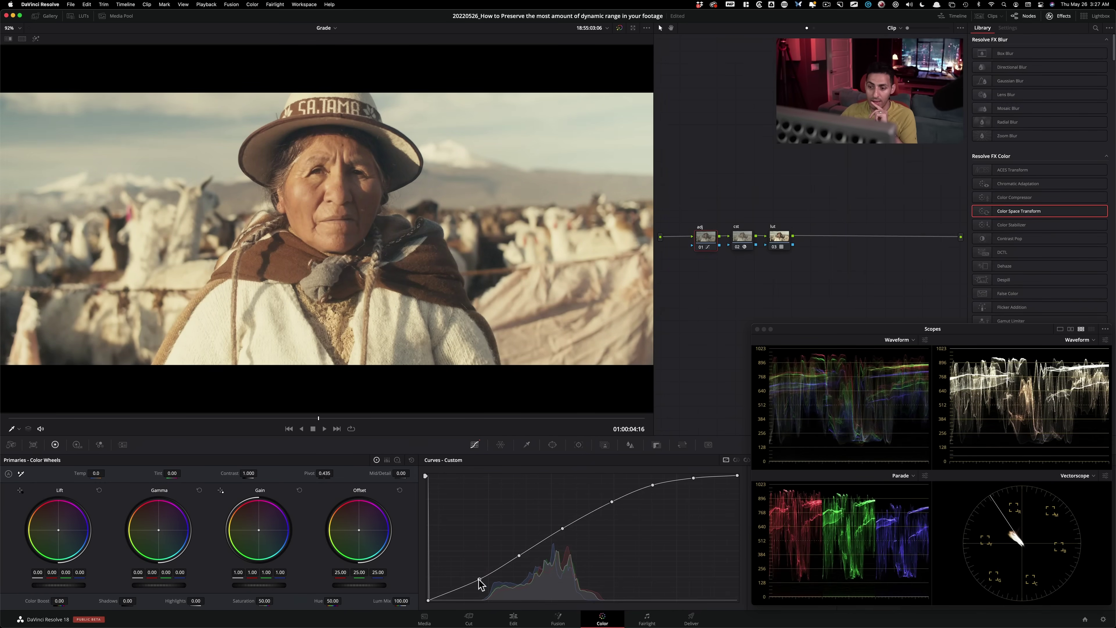
pyautogui.click(453, 590)
pyautogui.moveTo(478, 579); pyautogui.dragTo(484, 578)
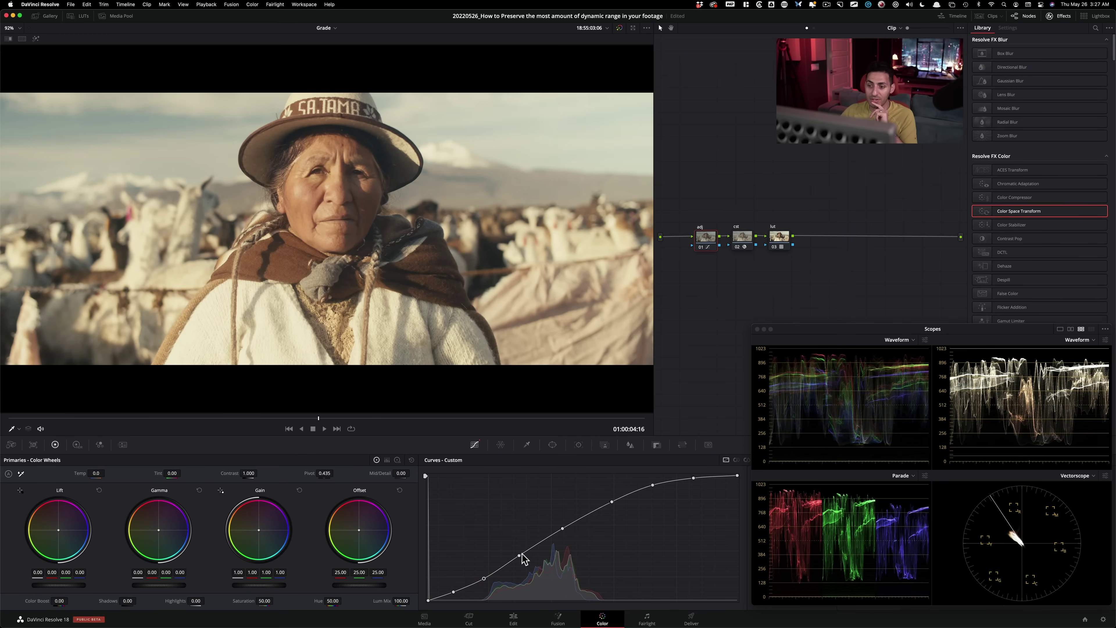
pyautogui.moveTo(520, 556); pyautogui.dragTo(568, 527)
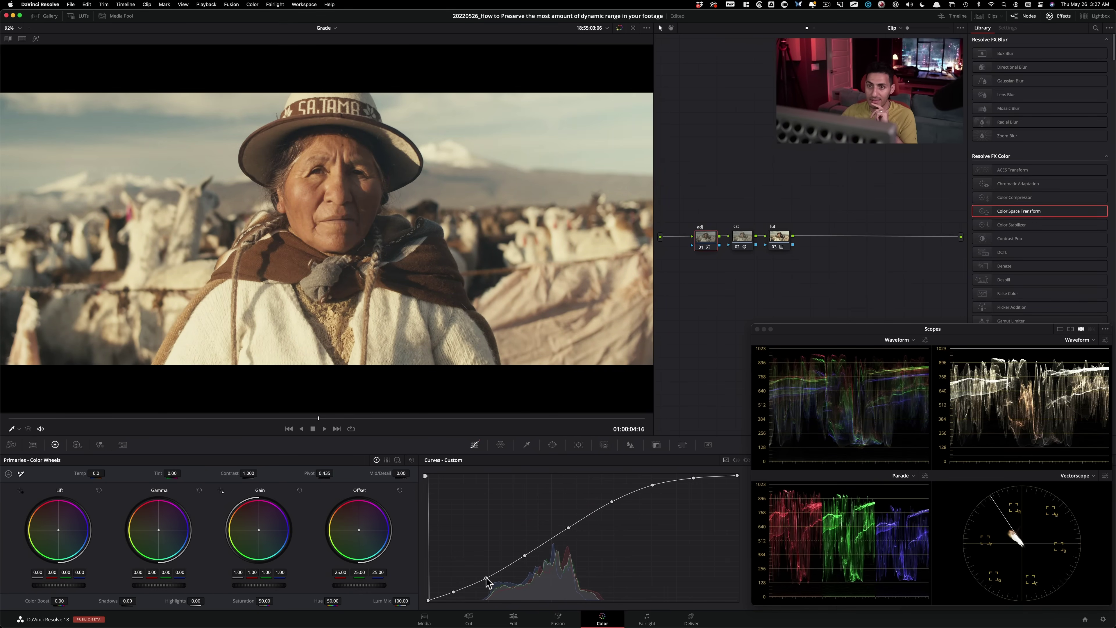
# Step: Refine the shadow, midtone and upper-mid curve points, comparing against the bypassed image
pyautogui.press('super+d')
pyautogui.press('super+d')
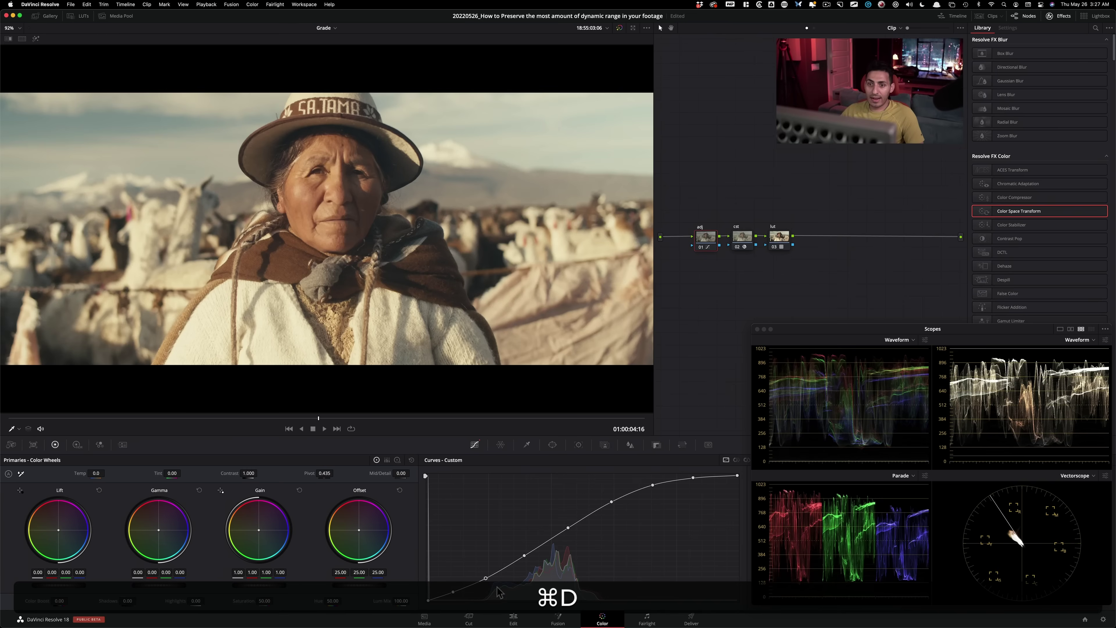
pyautogui.moveTo(453, 592); pyautogui.dragTo(533, 554)
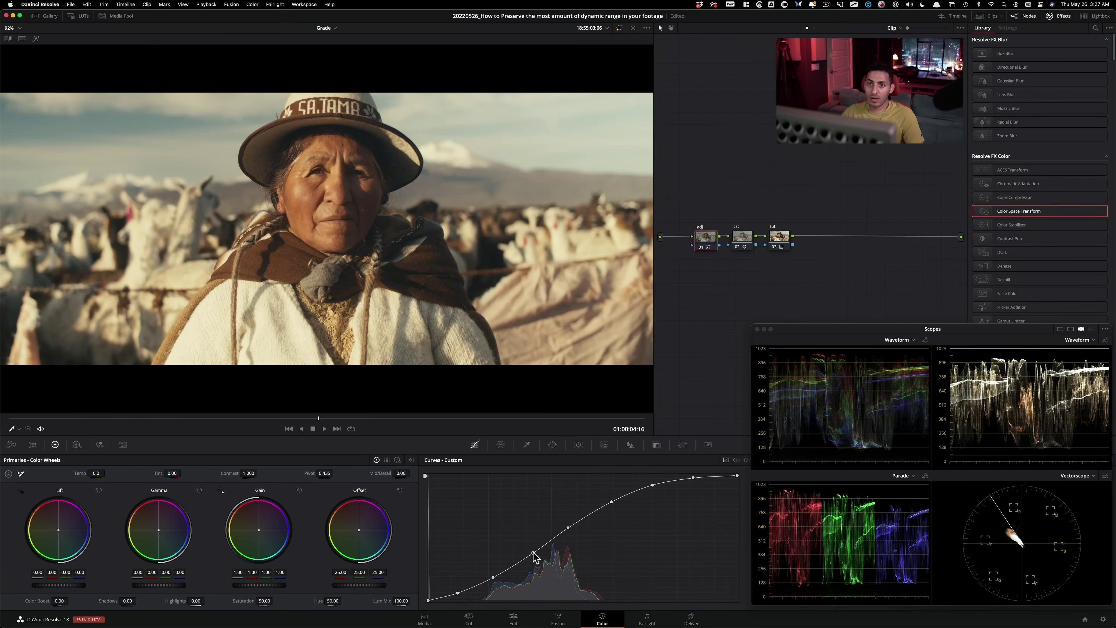
pyautogui.press('super+d')
pyautogui.press('super+d')
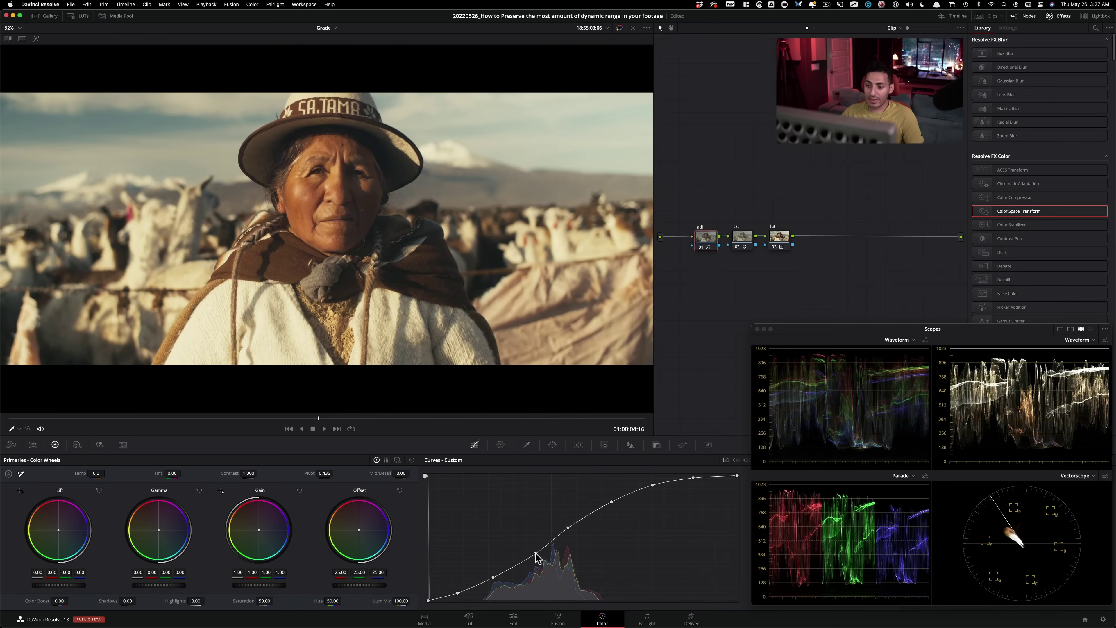
pyautogui.click(535, 553)
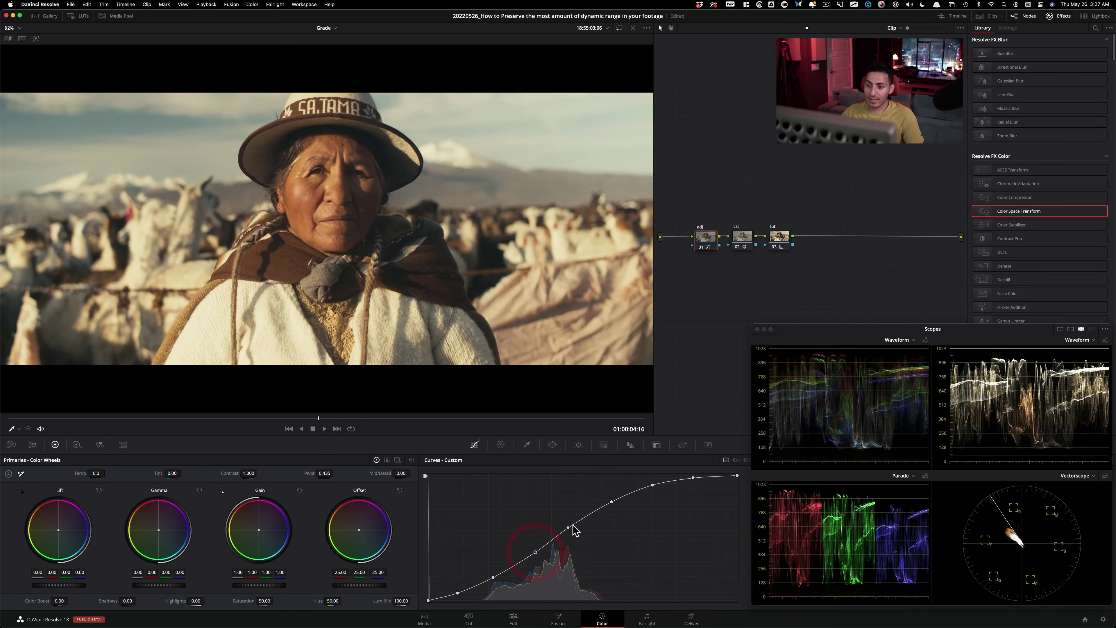
pyautogui.moveTo(570, 526); pyautogui.dragTo(575, 525)
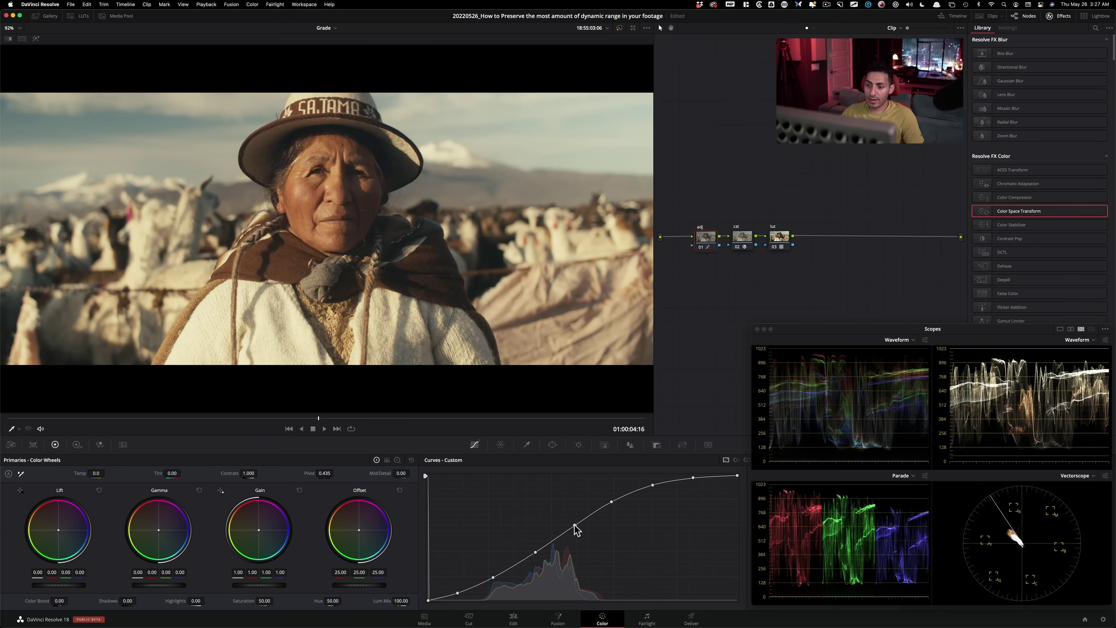
pyautogui.click(574, 525)
pyautogui.press('super+d')
pyautogui.press('super+d')
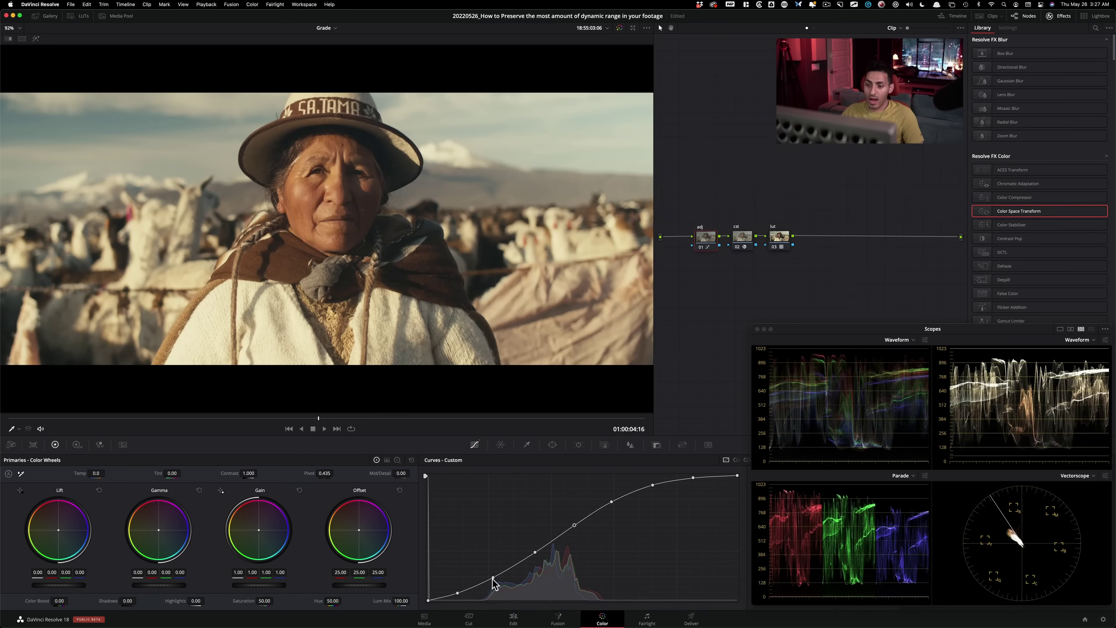
pyautogui.moveTo(493, 579); pyautogui.dragTo(461, 592)
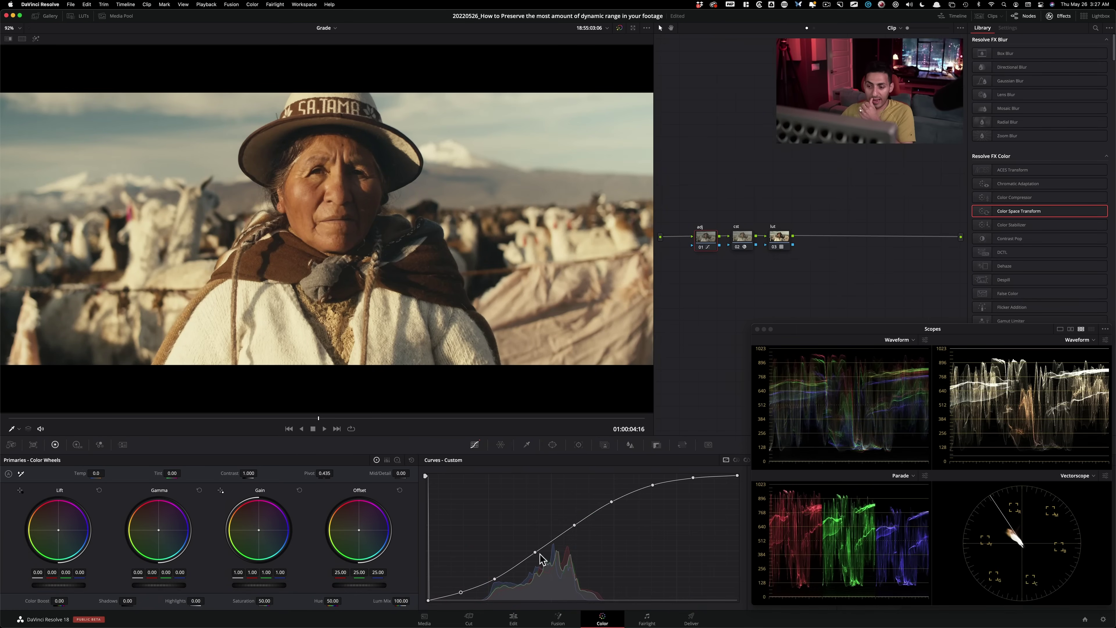
pyautogui.moveTo(535, 552); pyautogui.dragTo(537, 552)
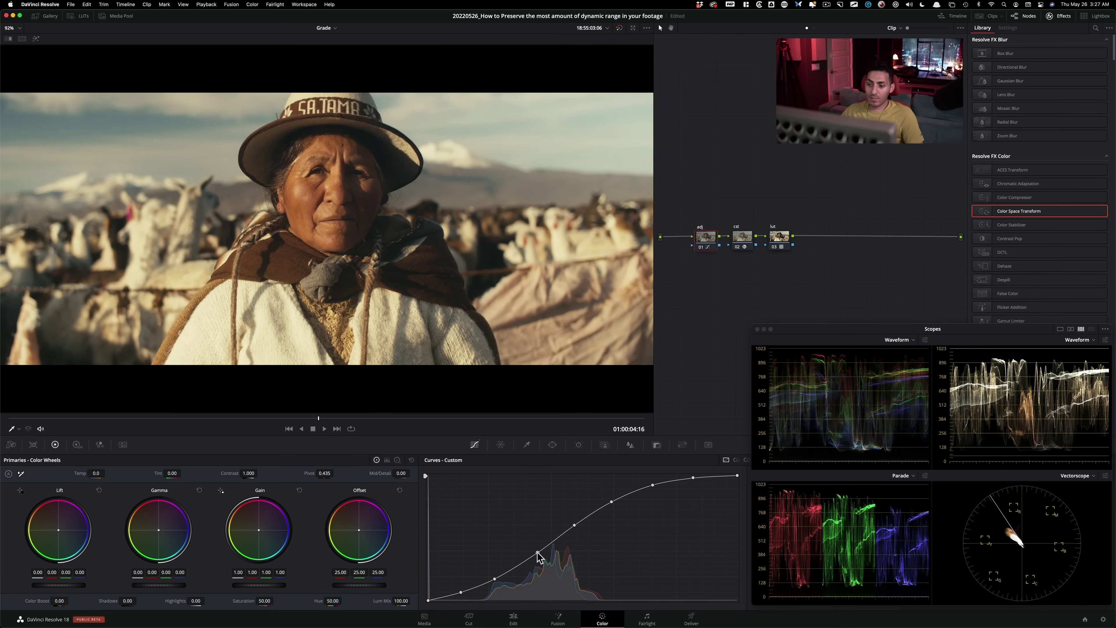
pyautogui.press('super+d')
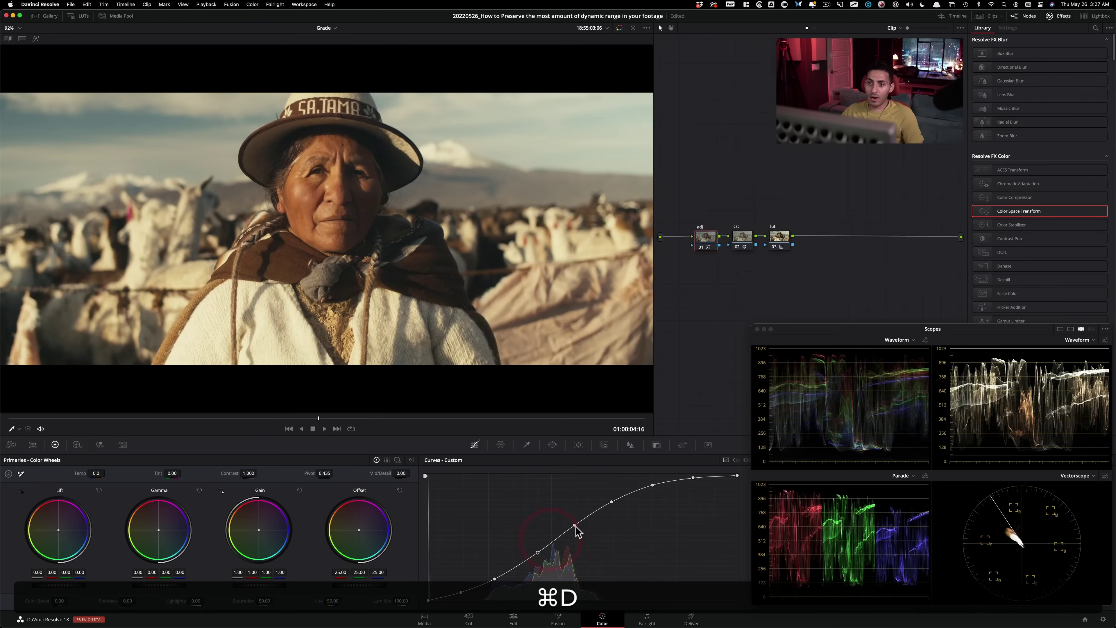
pyautogui.press('super+d')
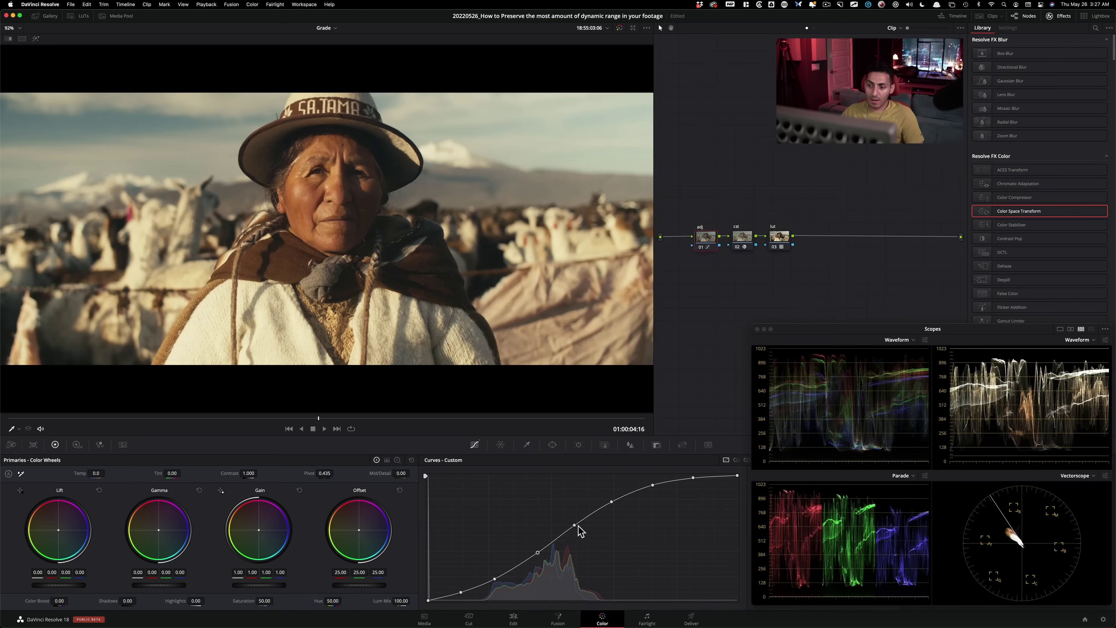
# Step: Add a highlight shoulder point to the curve and compare the grade off and on
pyautogui.click(615, 499)
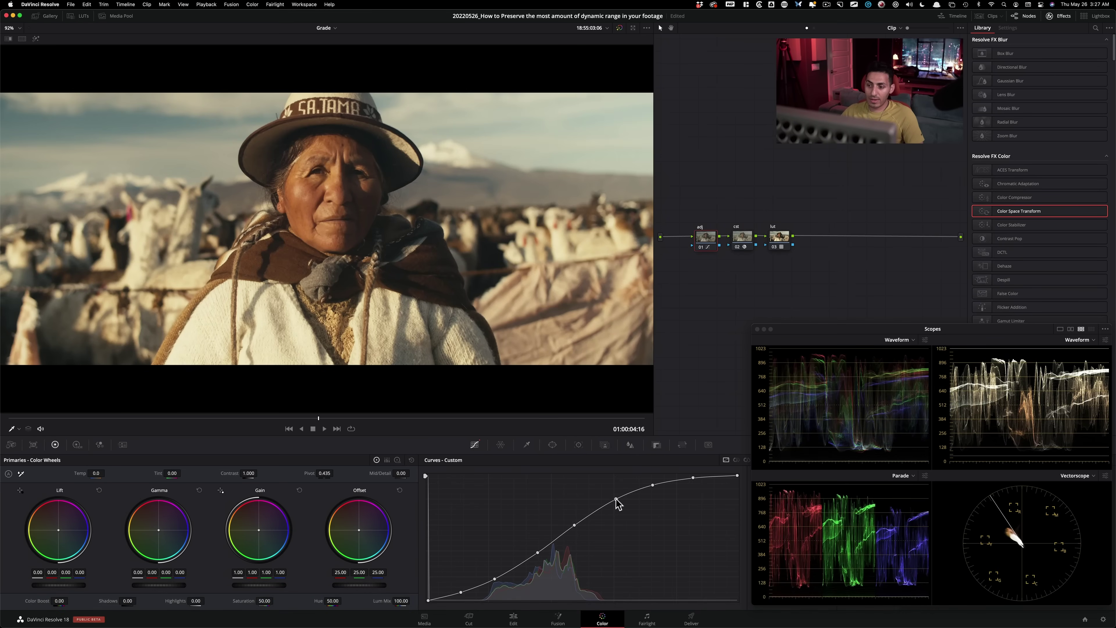
pyautogui.moveTo(616, 499); pyautogui.dragTo(613, 499)
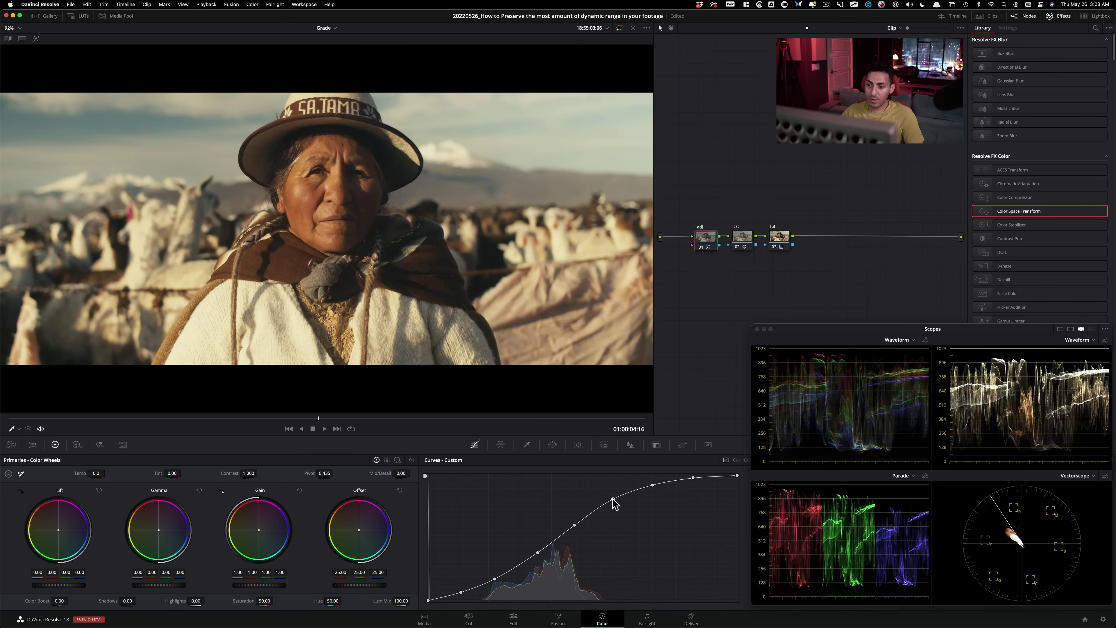
pyautogui.press('super+d')
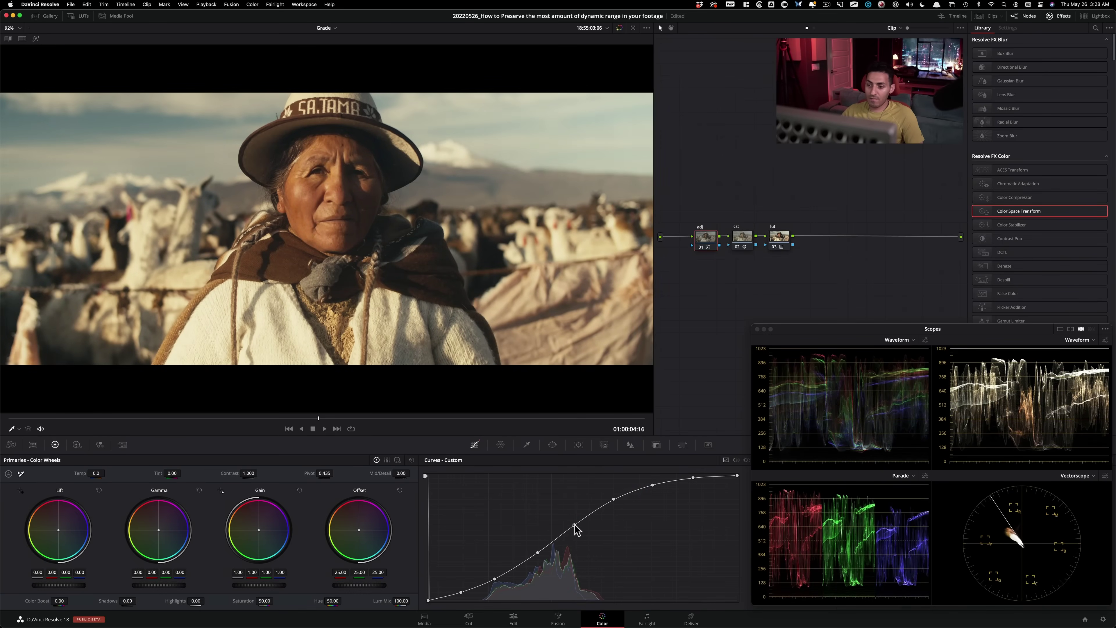
pyautogui.press('super+d')
pyautogui.press('super+d')
pyautogui.press('super+d')
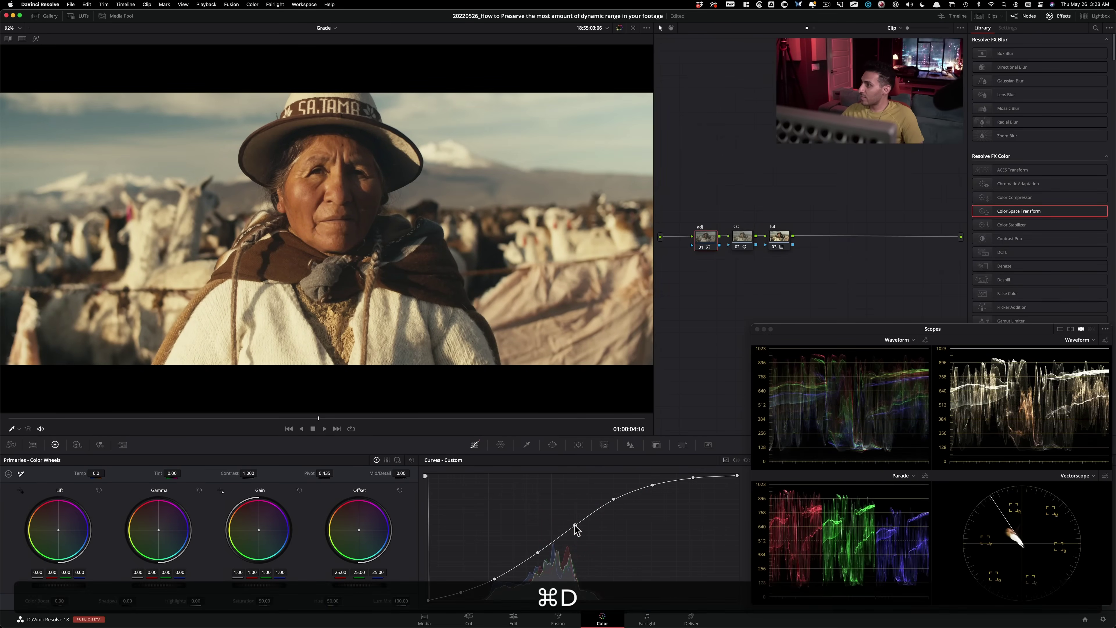
pyautogui.press('super+d')
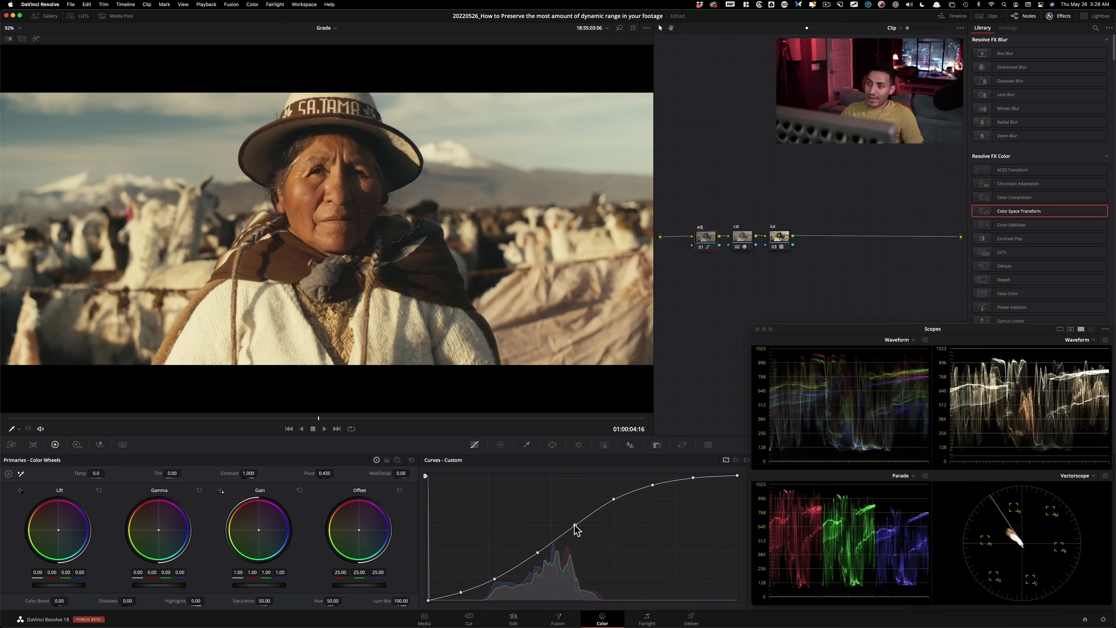
pyautogui.press('super+d')
pyautogui.press('super+d')
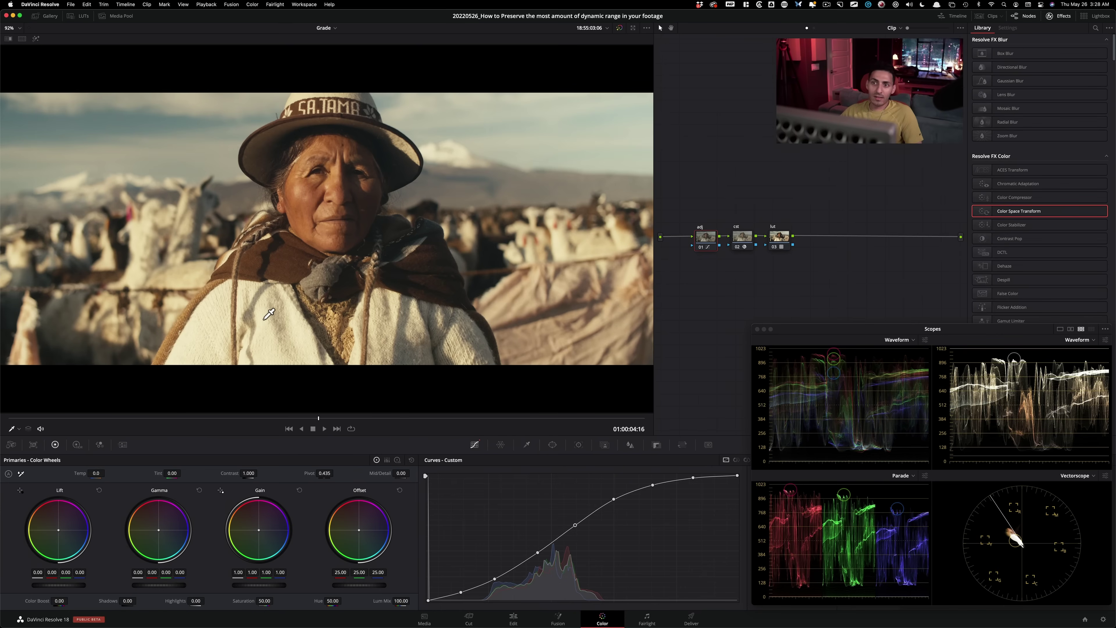
pyautogui.press('super+d')
pyautogui.press('super+d')
pyautogui.press('super+d')
pyautogui.press('super+d')
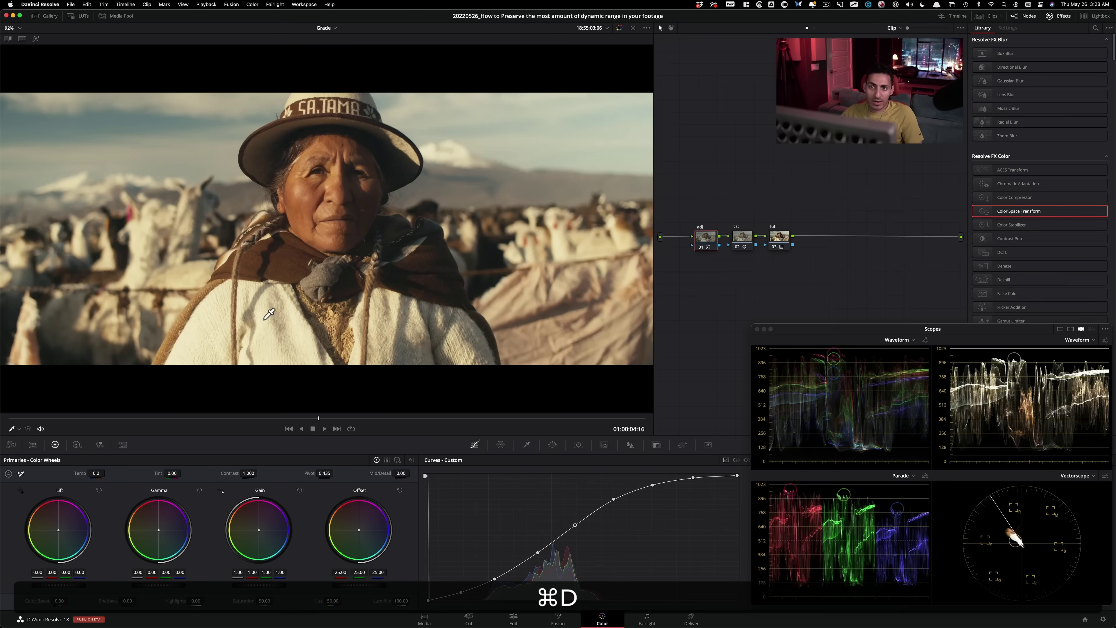
pyautogui.click(693, 478)
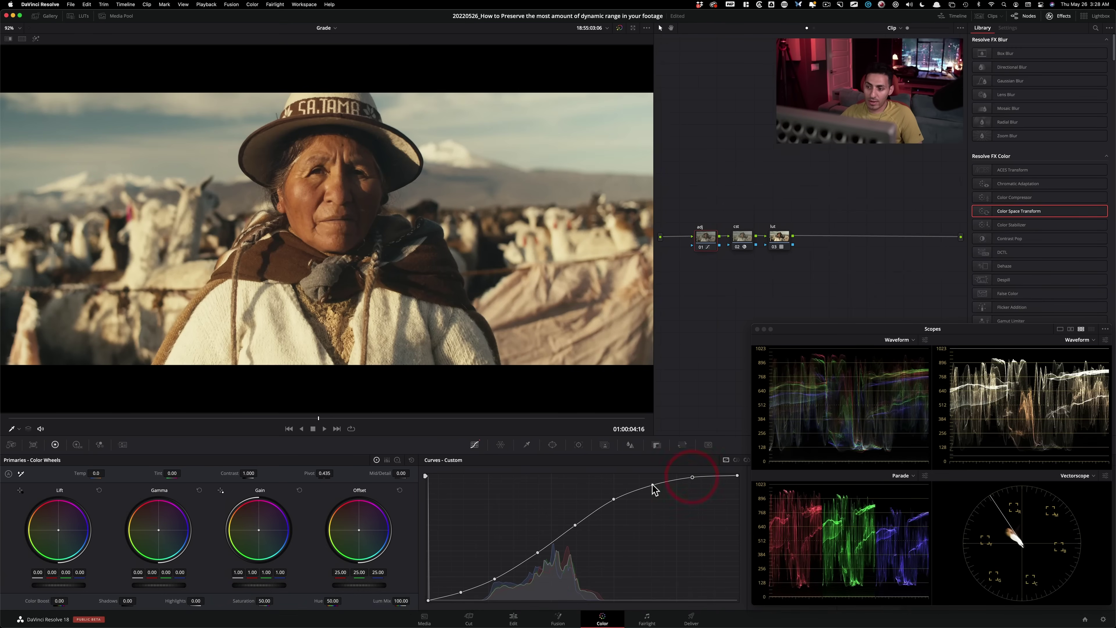
pyautogui.click(655, 485)
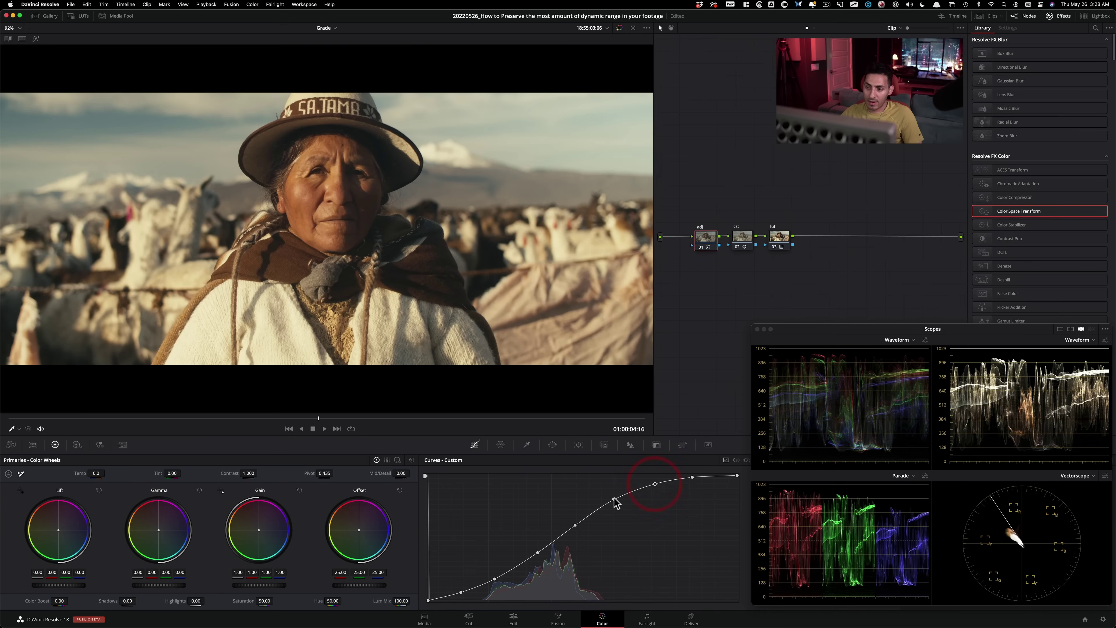
pyautogui.click(616, 499)
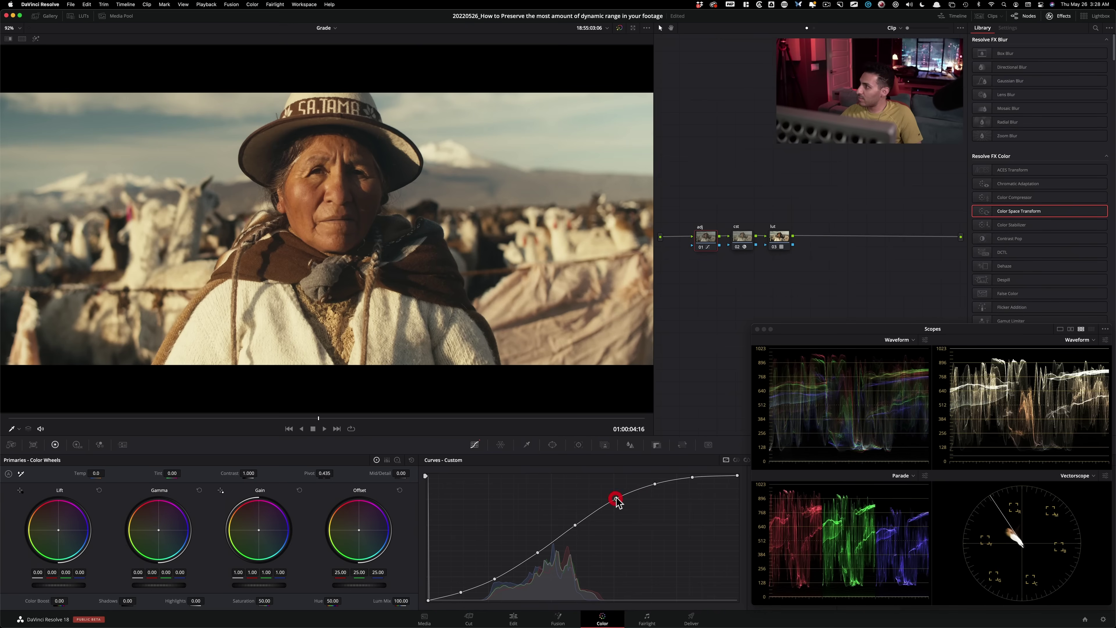
pyautogui.press('super+d')
pyautogui.press('super+d')
pyautogui.click(575, 525)
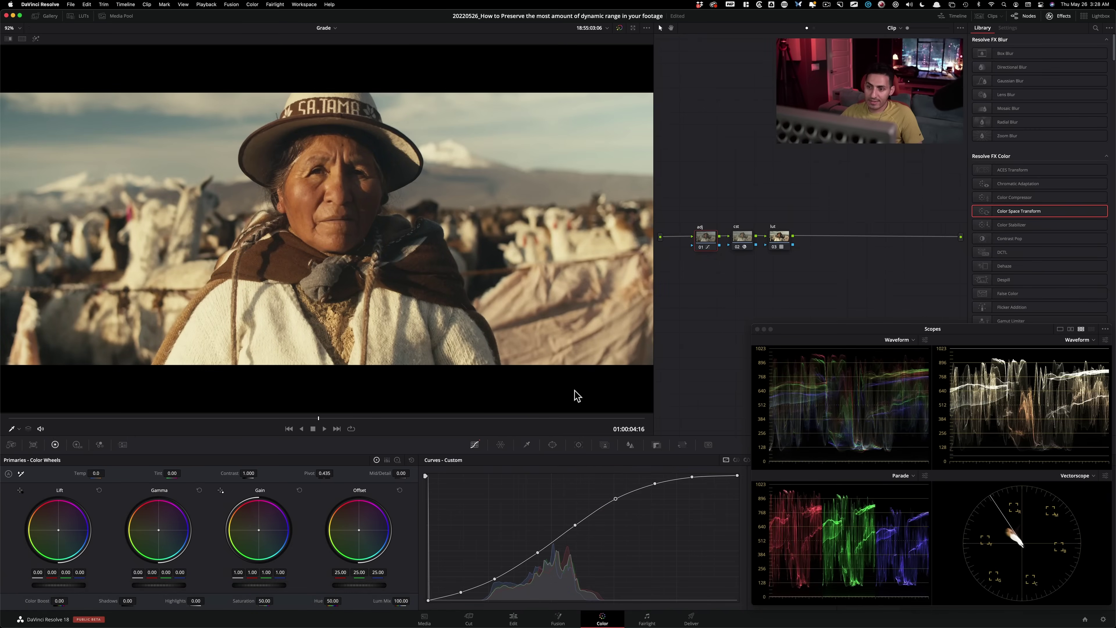
pyautogui.press('super+d')
pyautogui.press('super+d')
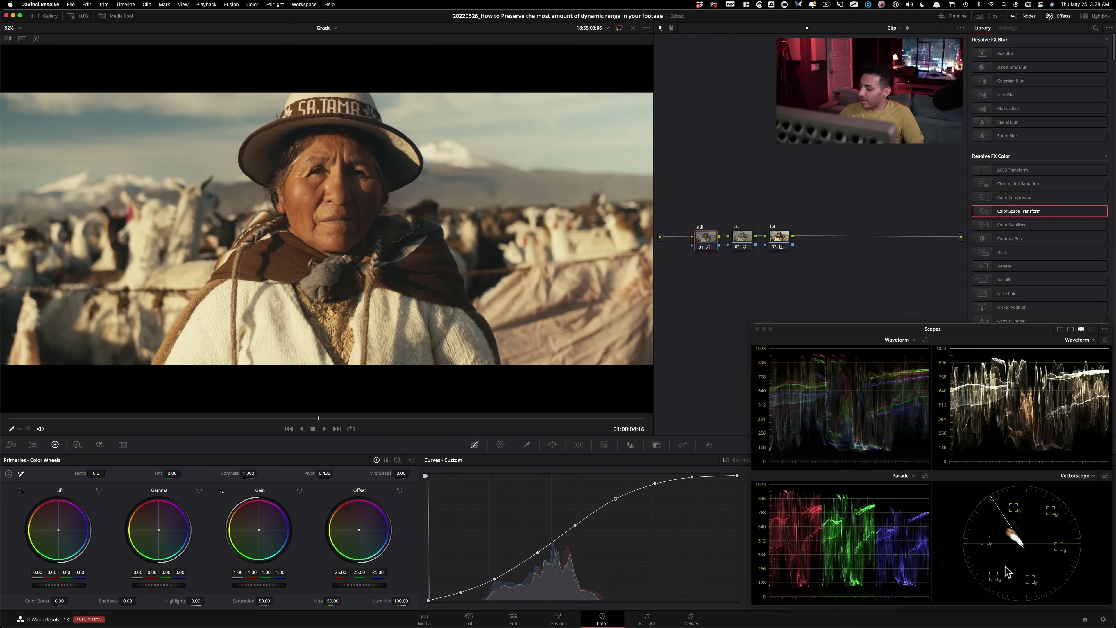
# Step: Lower Offset red to 22 and green to 23, keeping blue at 25, then bypass the node
pyautogui.click(253, 5)
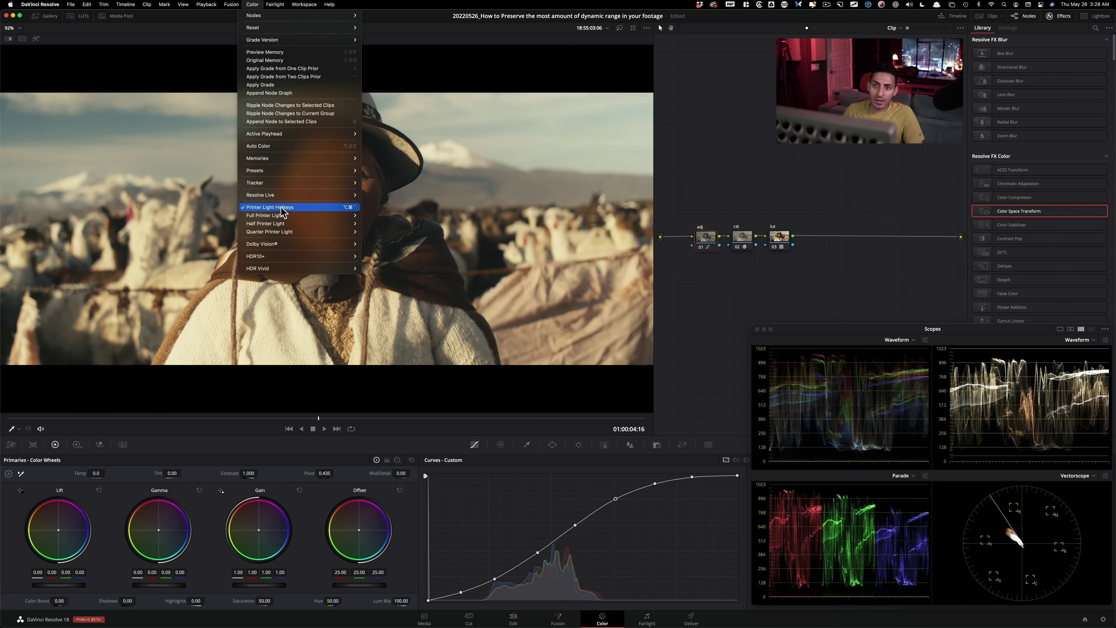
pyautogui.click(742, 169)
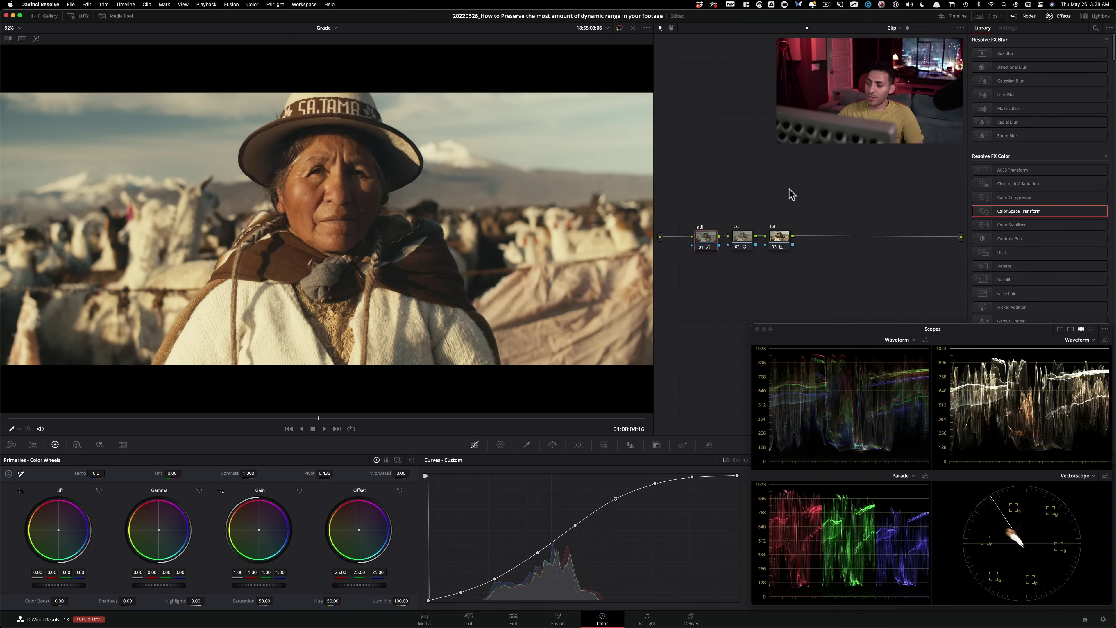
pyautogui.press('KP_4')
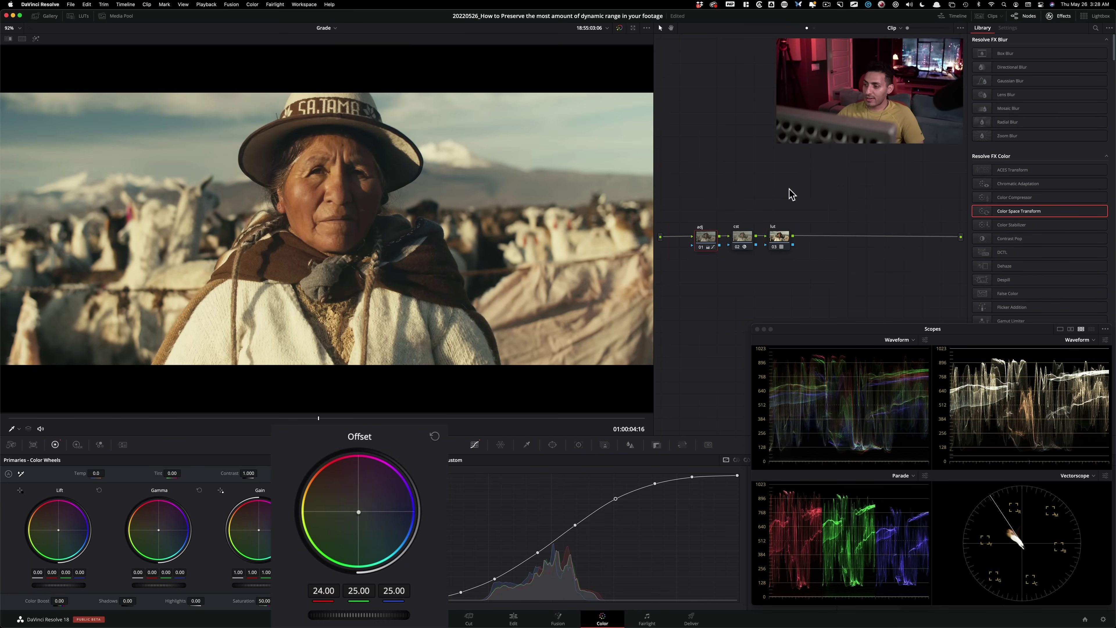
pyautogui.press('KP_4')
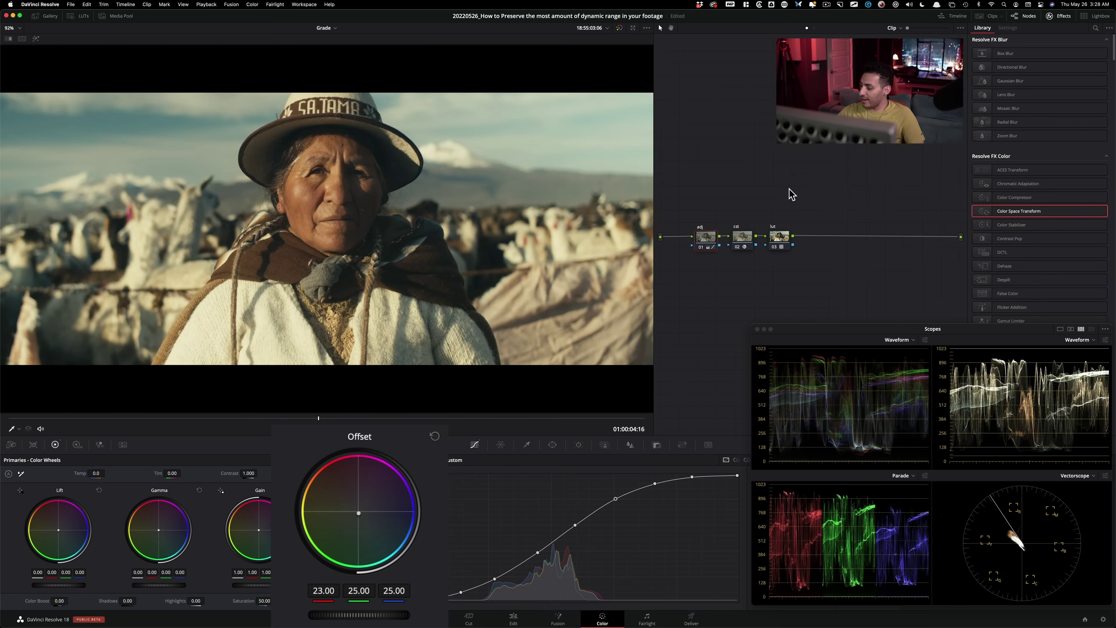
pyautogui.press('KP_4')
pyautogui.press('KP_4')
pyautogui.press('KP_4')
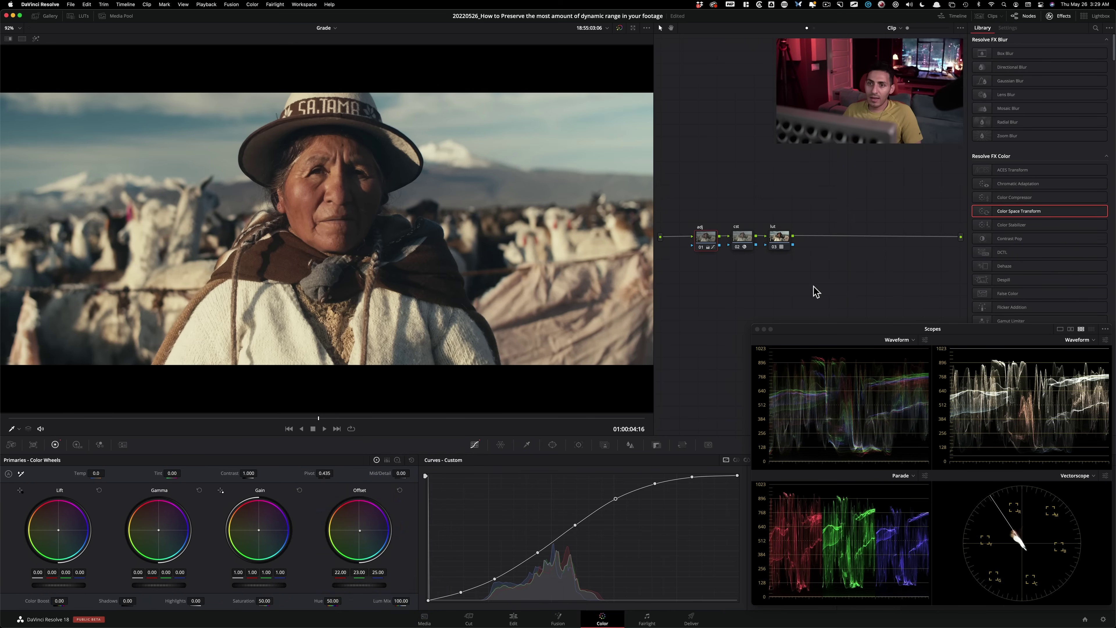
pyautogui.press('super+d')
pyautogui.press('super+d')
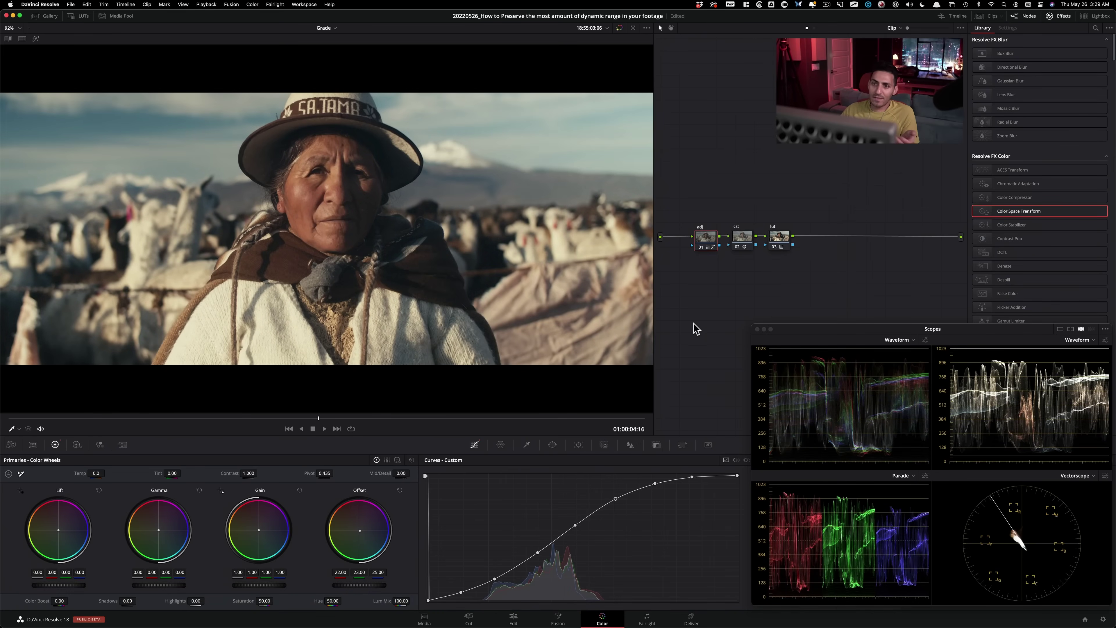
# Step: Step through the custom curve's points and push the mid shadow point right to deepen shadows
pyautogui.click(692, 477)
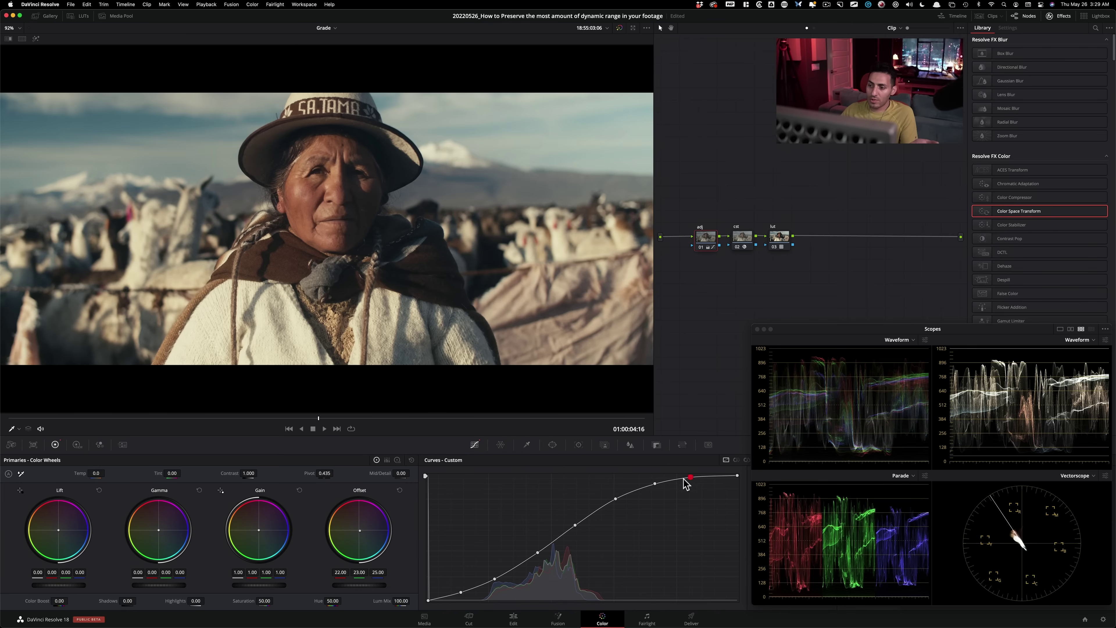
pyautogui.click(652, 483)
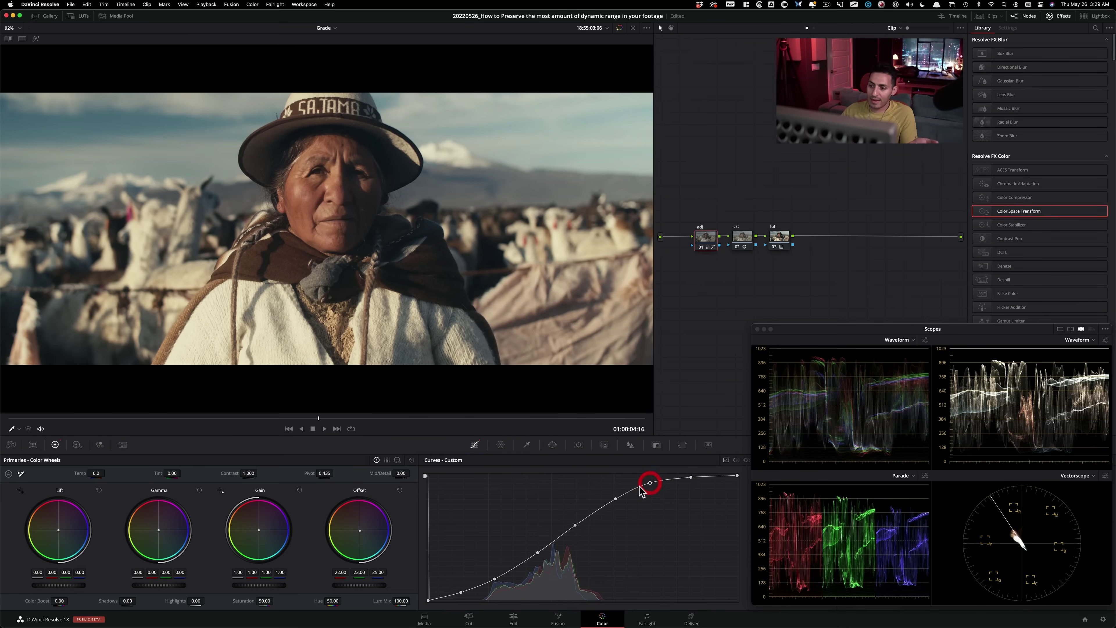
pyautogui.click(615, 497)
pyautogui.click(615, 498)
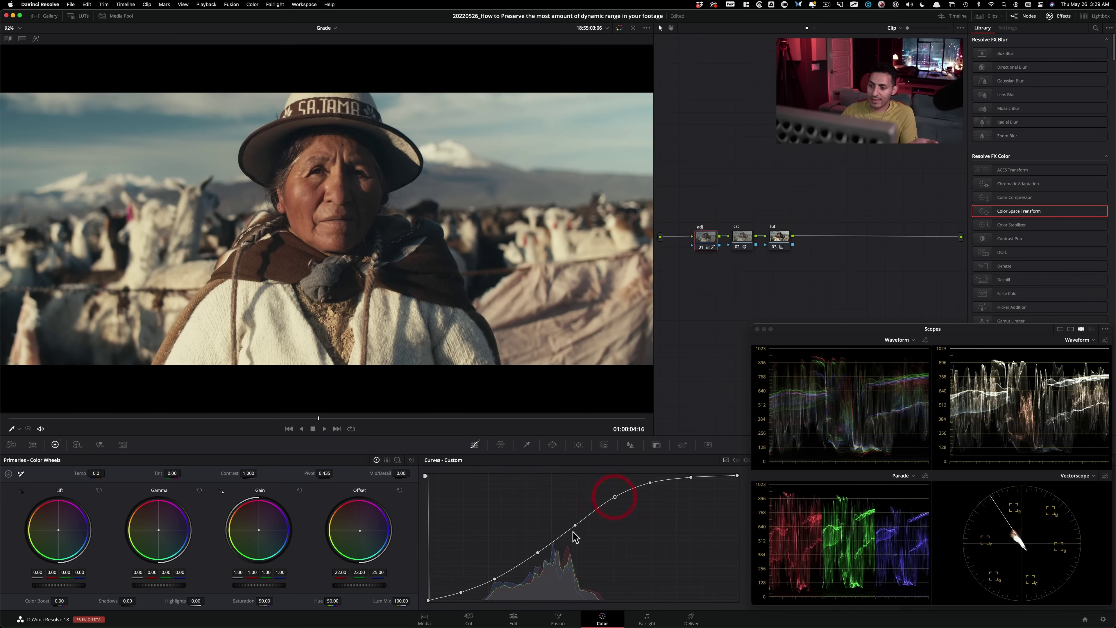
pyautogui.click(612, 497)
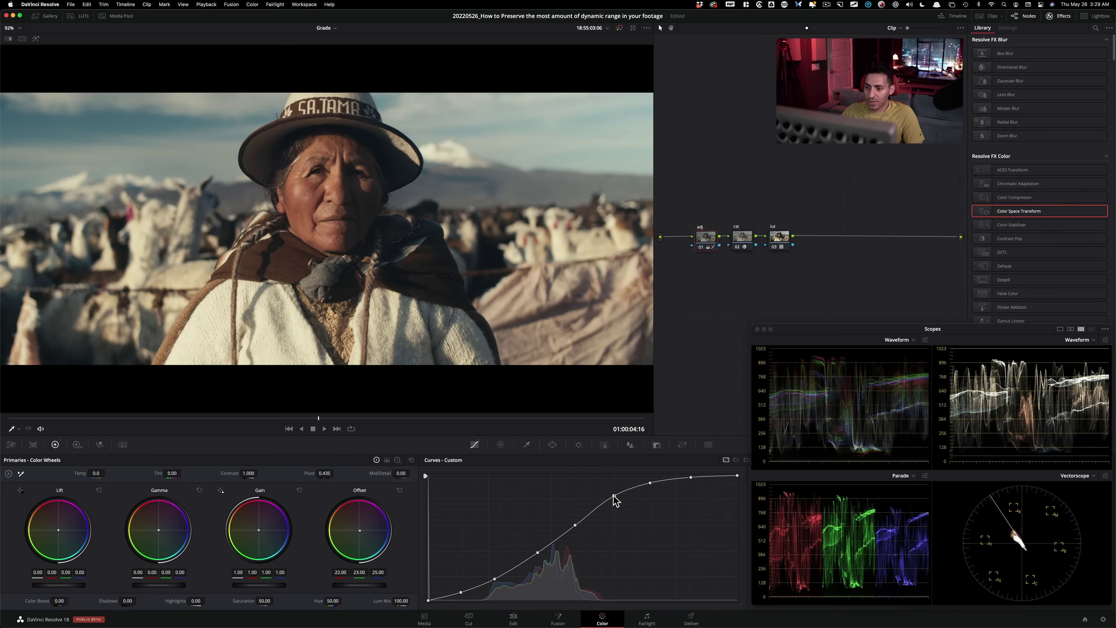
pyautogui.click(649, 482)
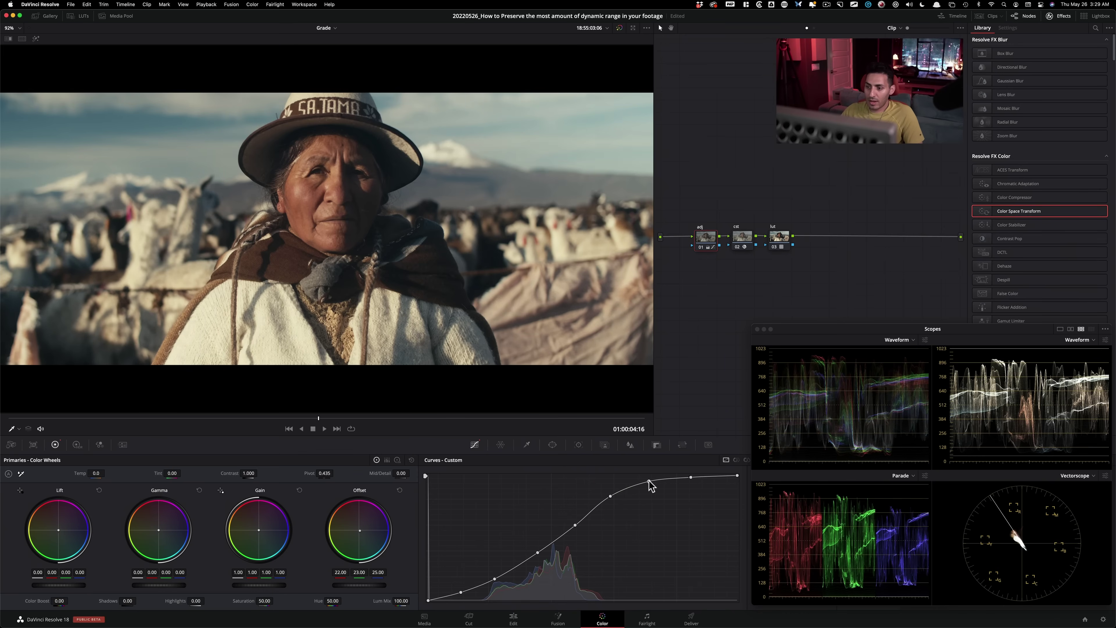
pyautogui.click(692, 476)
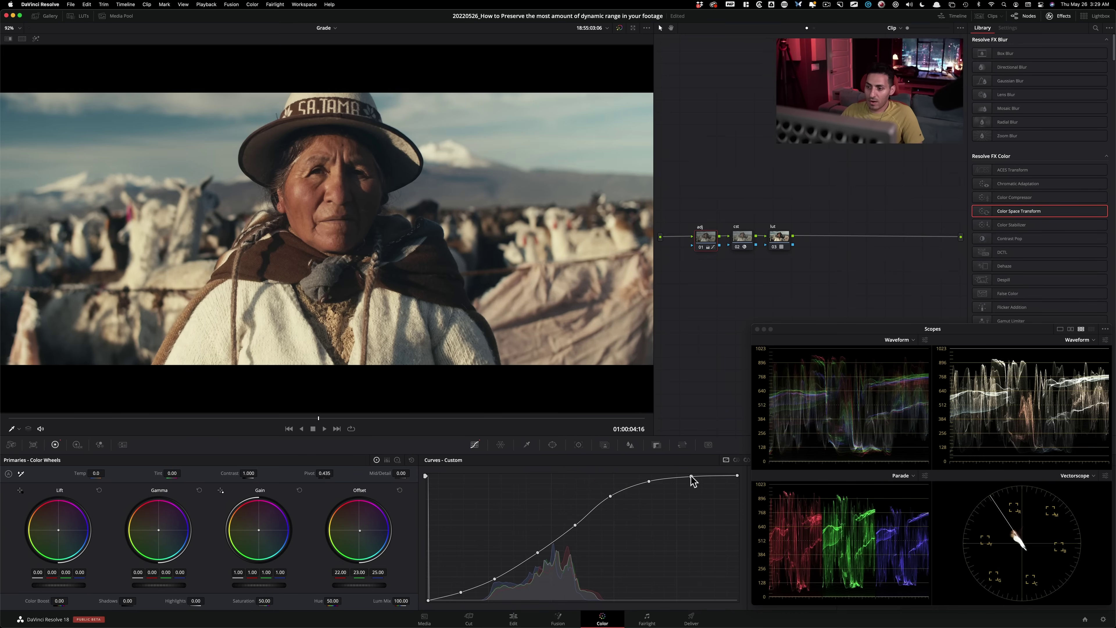
pyautogui.click(692, 476)
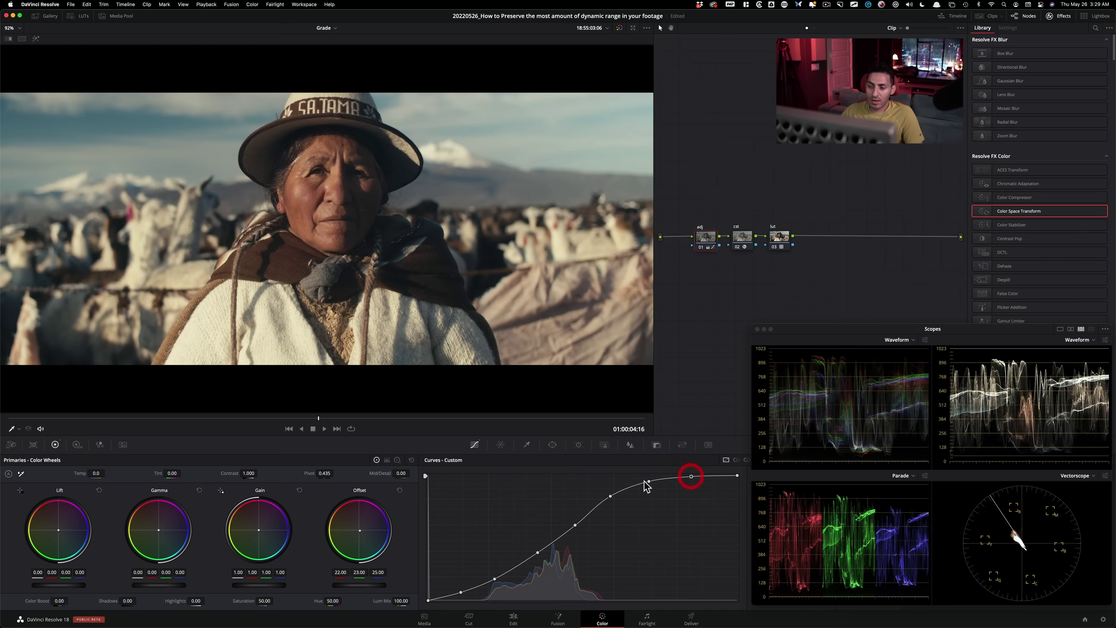
pyautogui.click(575, 525)
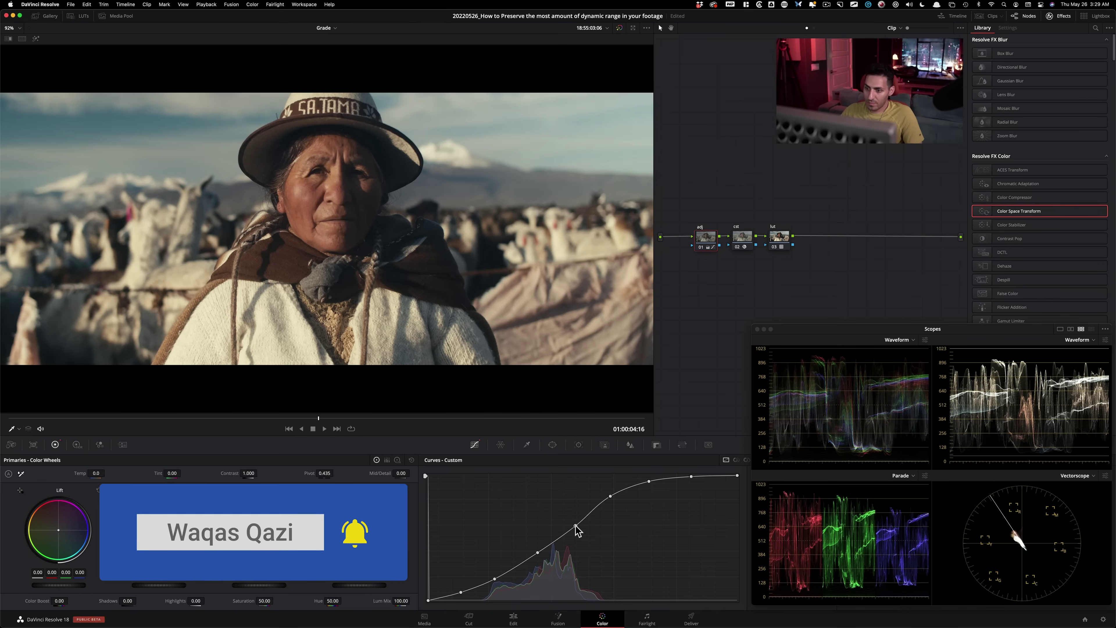
pyautogui.moveTo(537, 552); pyautogui.dragTo(542, 550)
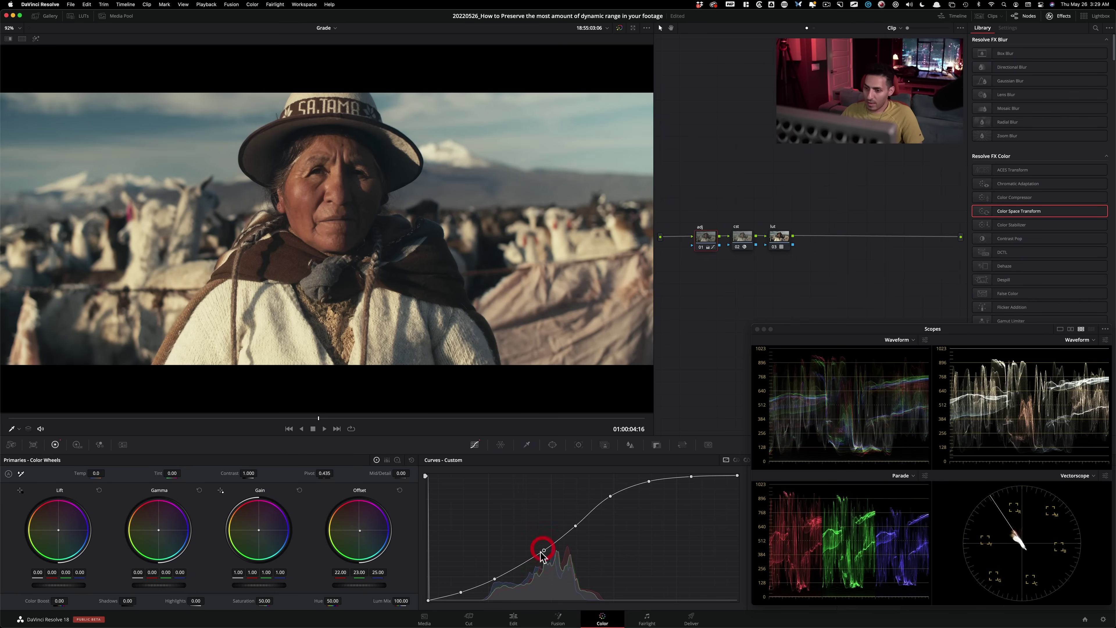
# Step: Add lower and upper curve points, lift highlights, darken shadows, and compare the grade
pyautogui.click(518, 566)
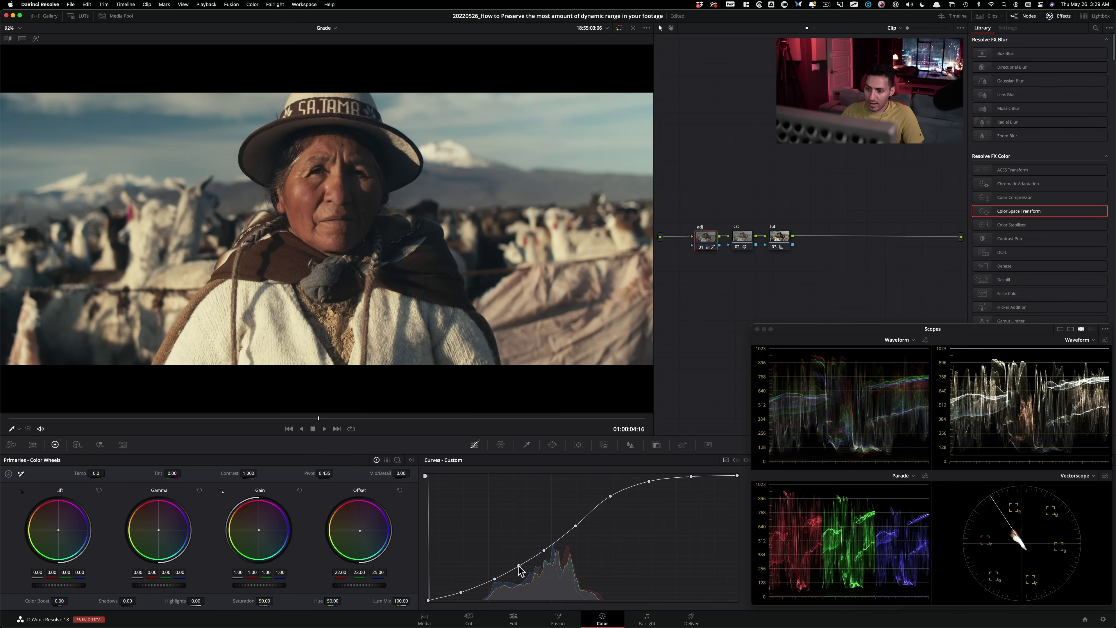
pyautogui.click(593, 509)
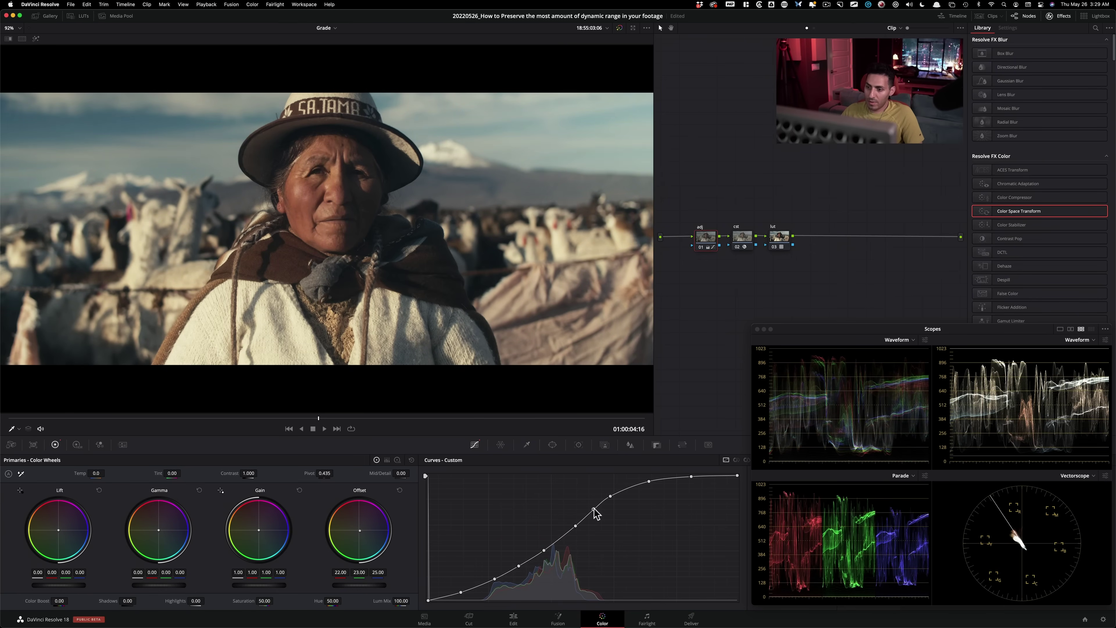
pyautogui.moveTo(610, 496); pyautogui.dragTo(617, 491)
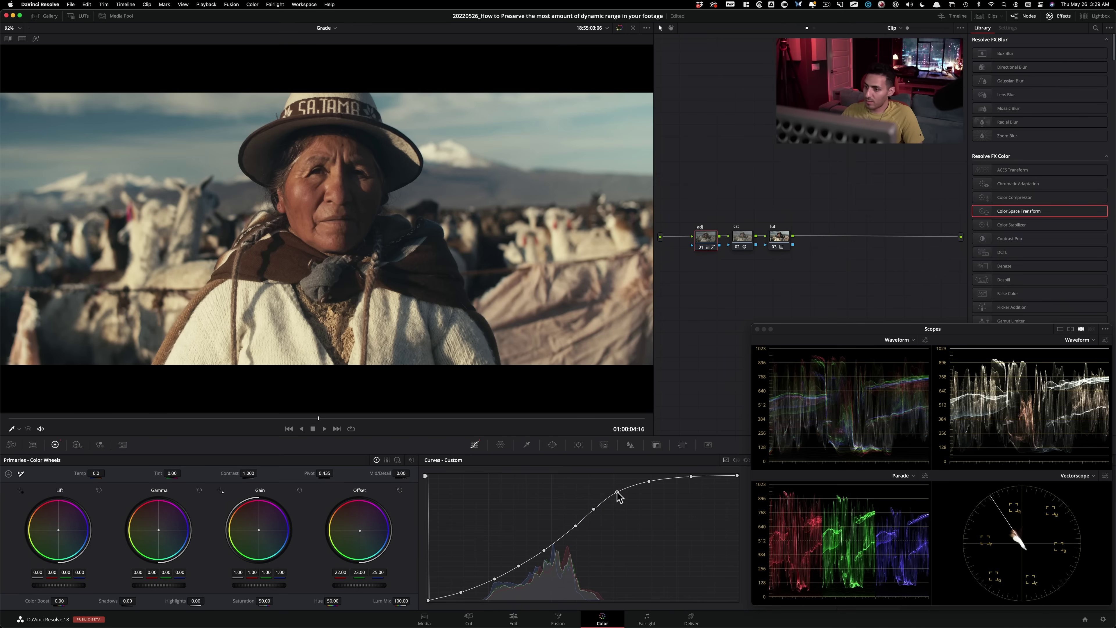
pyautogui.click(592, 509)
pyautogui.moveTo(576, 526); pyautogui.dragTo(571, 529)
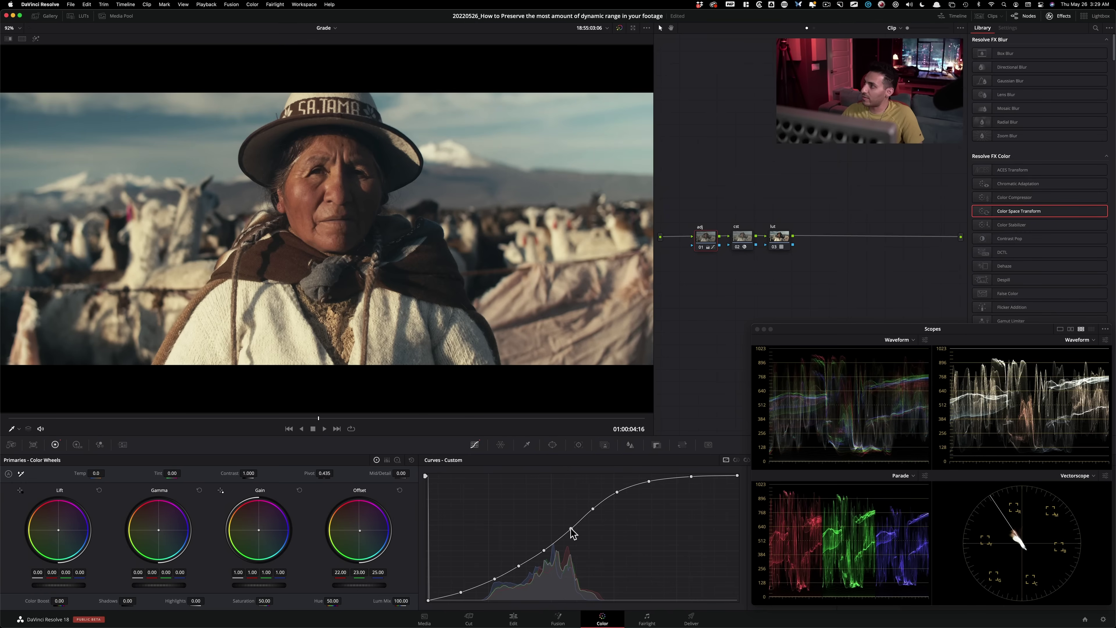
pyautogui.press('super+d')
pyautogui.press('super+d')
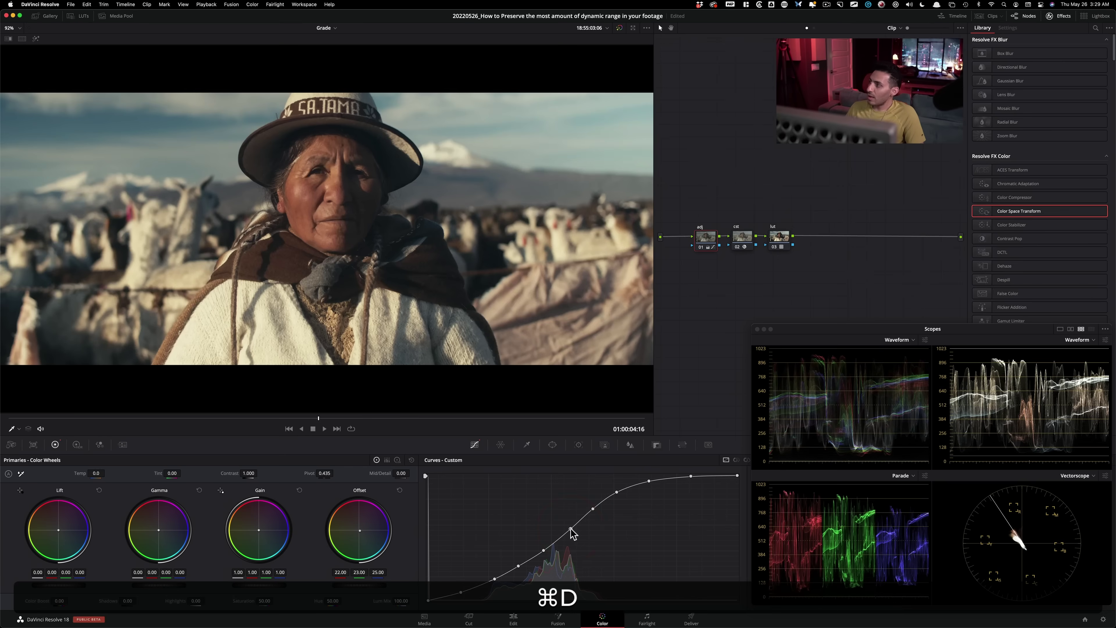
pyautogui.press('super+d')
pyautogui.press('super+d')
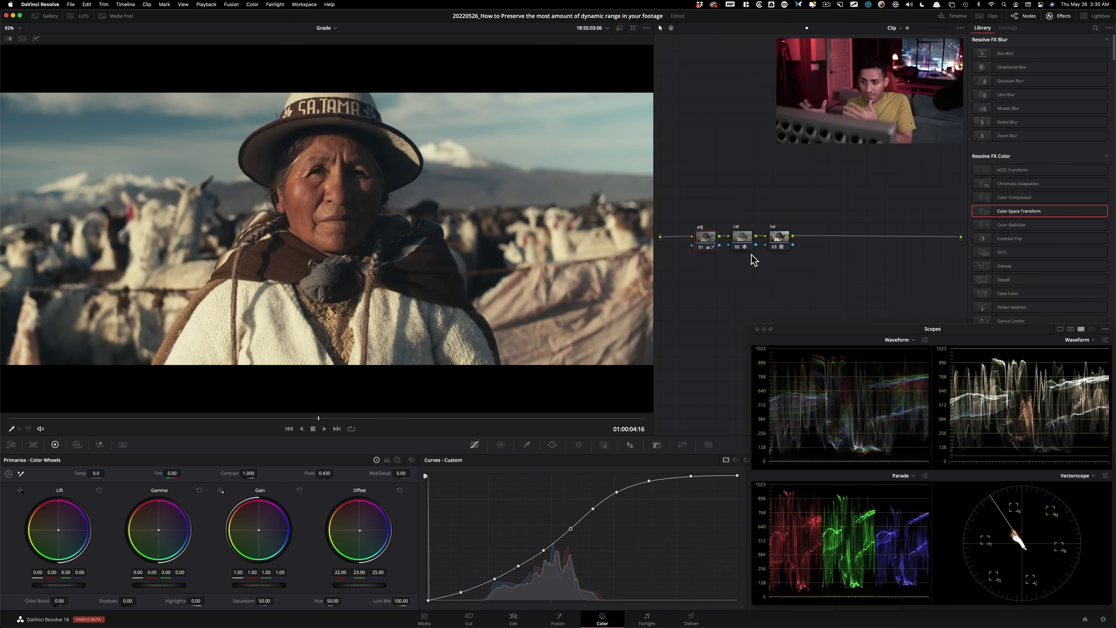
# Step: Compare with the original, then pull the darkest shadow points of the S-curve slightly down
pyautogui.press('super+d')
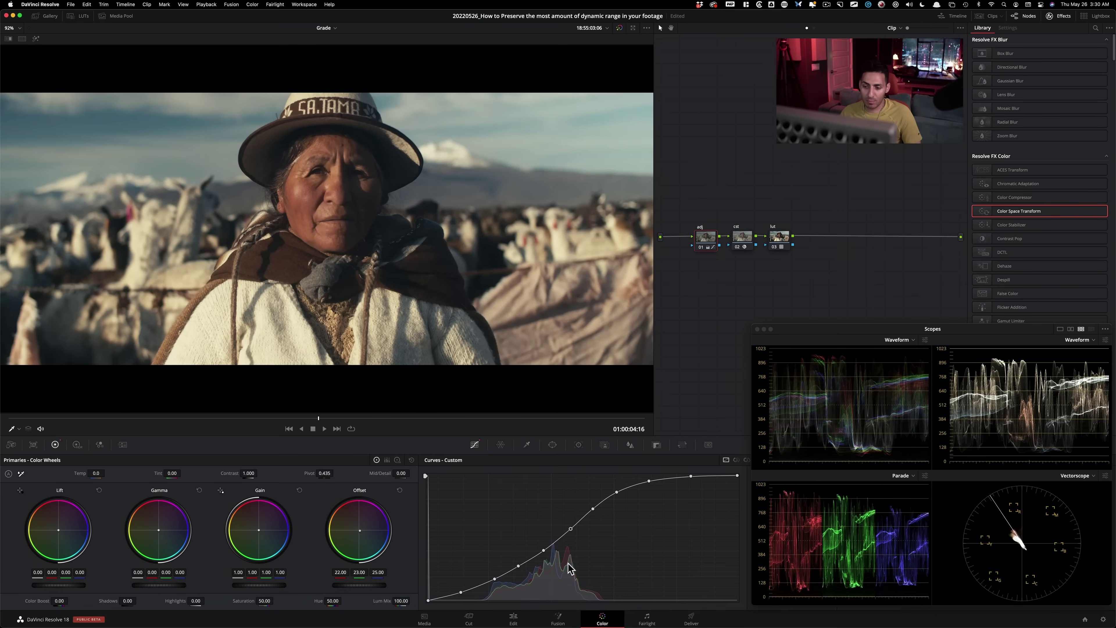
pyautogui.moveTo(461, 592); pyautogui.dragTo(463, 596)
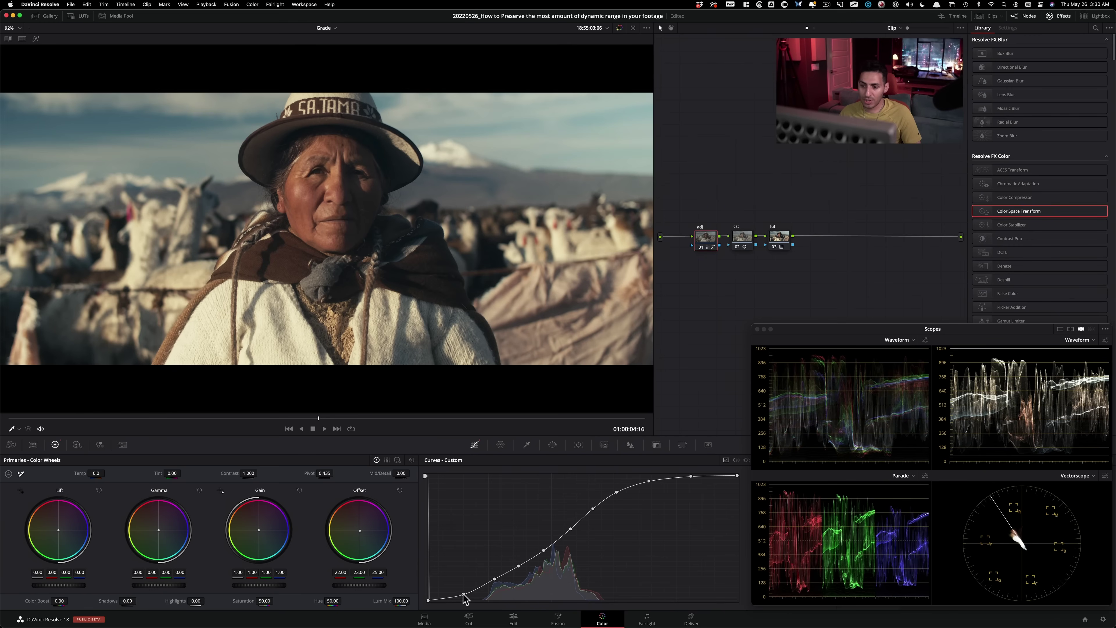
pyautogui.moveTo(493, 579); pyautogui.dragTo(494, 584)
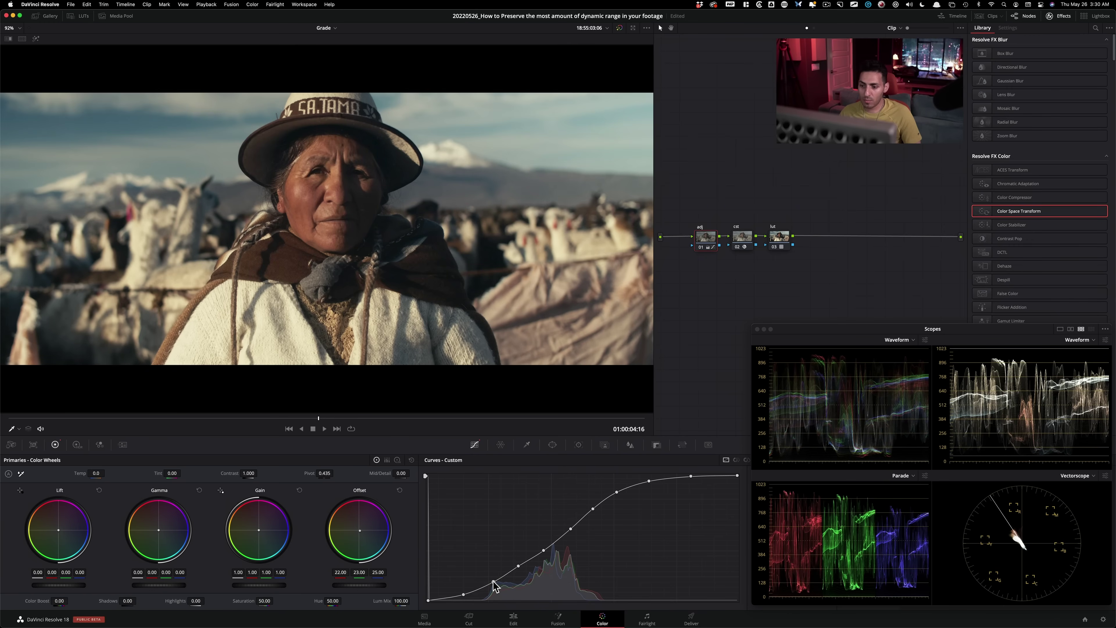
pyautogui.click(520, 568)
pyautogui.moveTo(545, 555); pyautogui.dragTo(546, 555)
# Step: Refine the lower and midtone S-curve points, then bypass the adj node to see the ungraded image
pyautogui.click(546, 553)
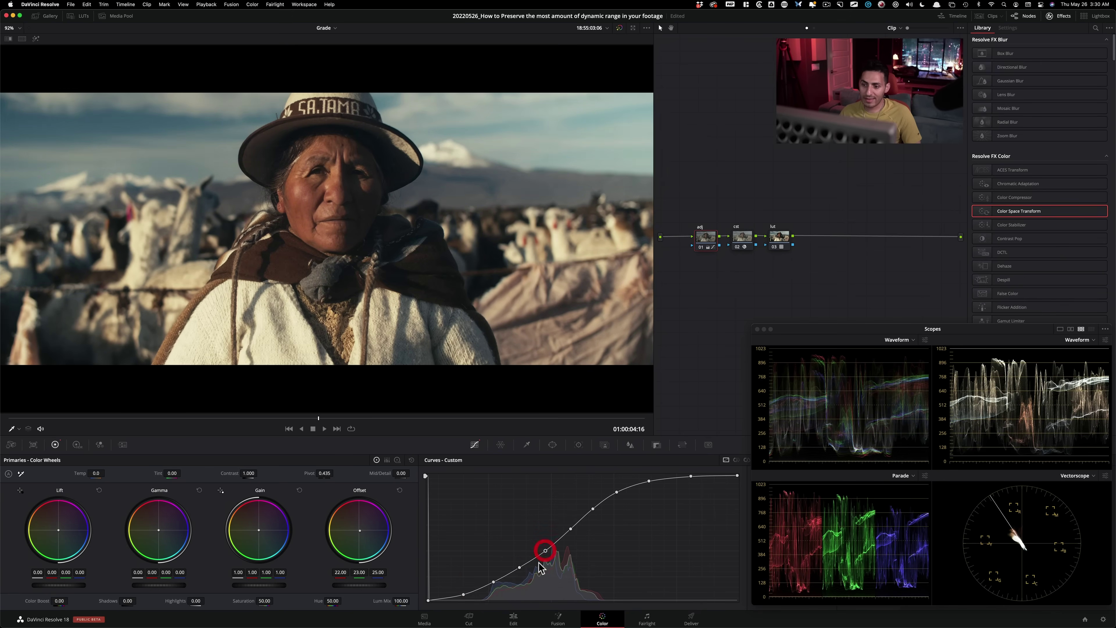
pyautogui.click(521, 569)
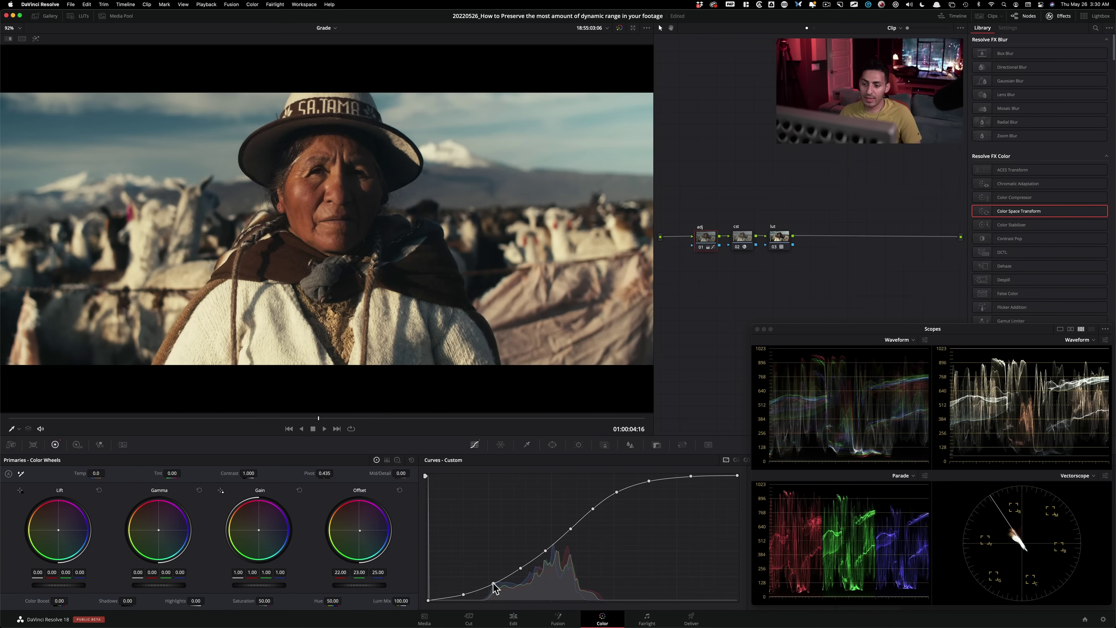
pyautogui.click(494, 584)
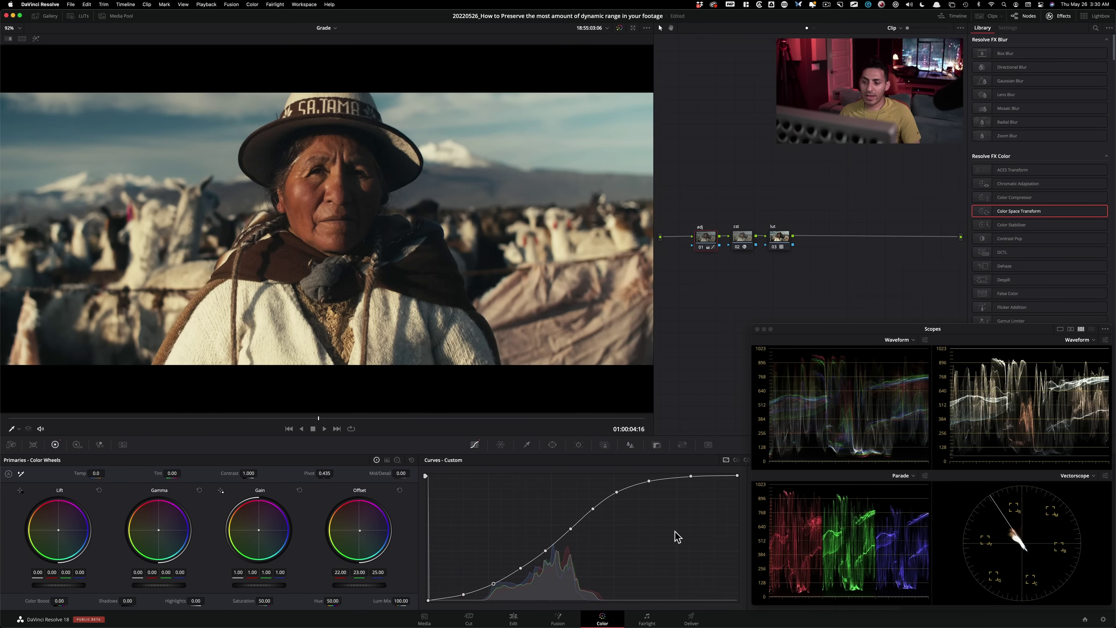
pyautogui.click(545, 551)
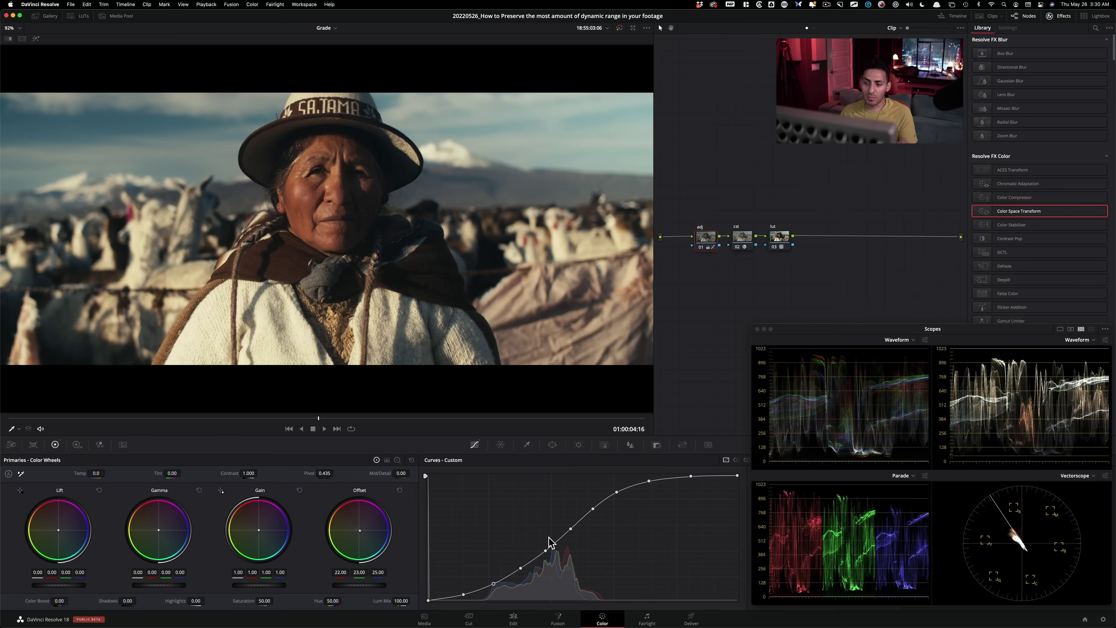
pyautogui.click(571, 529)
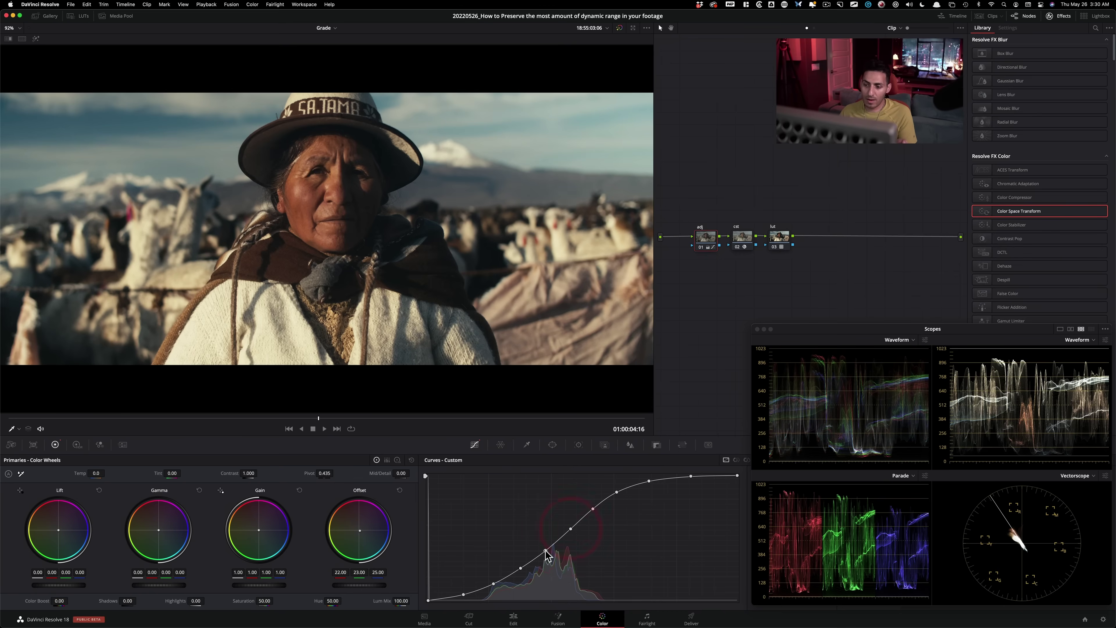
pyautogui.click(544, 551)
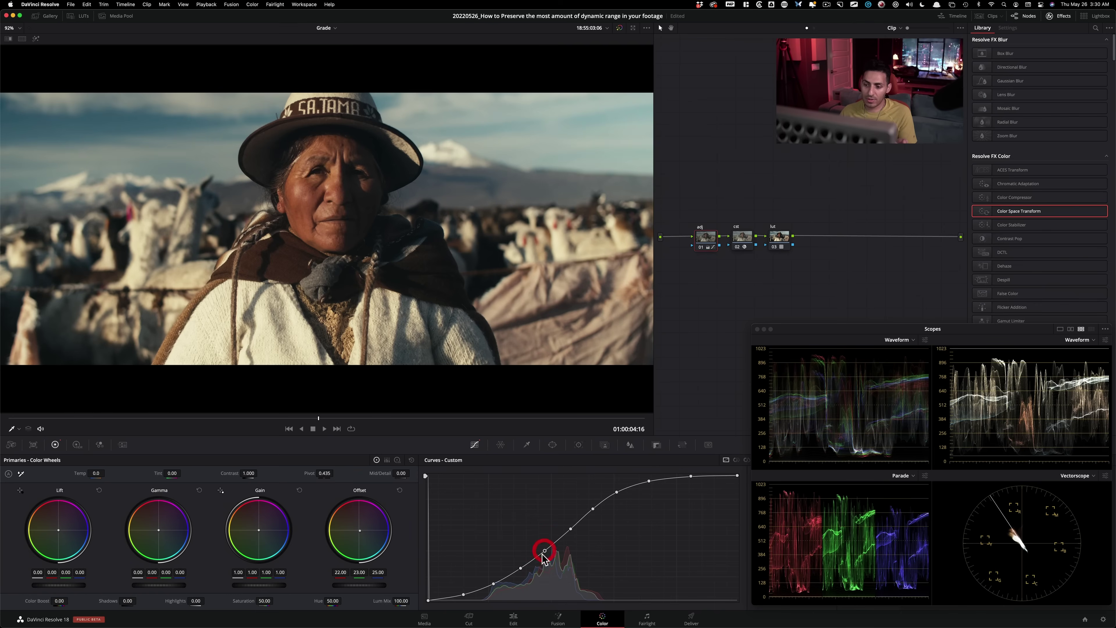
pyautogui.click(519, 569)
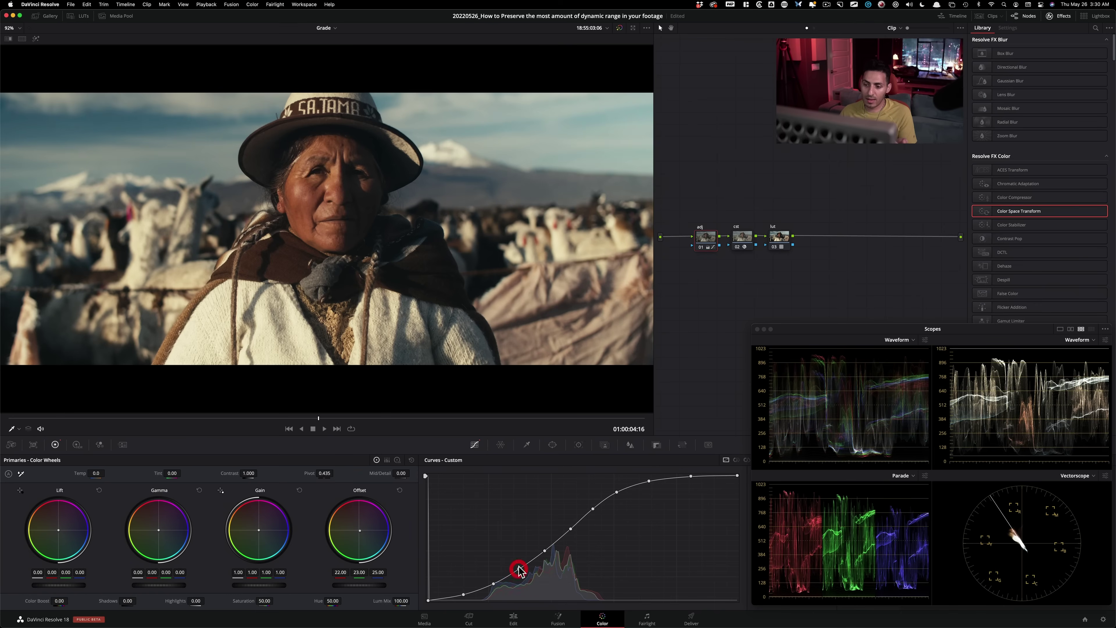
pyautogui.click(494, 584)
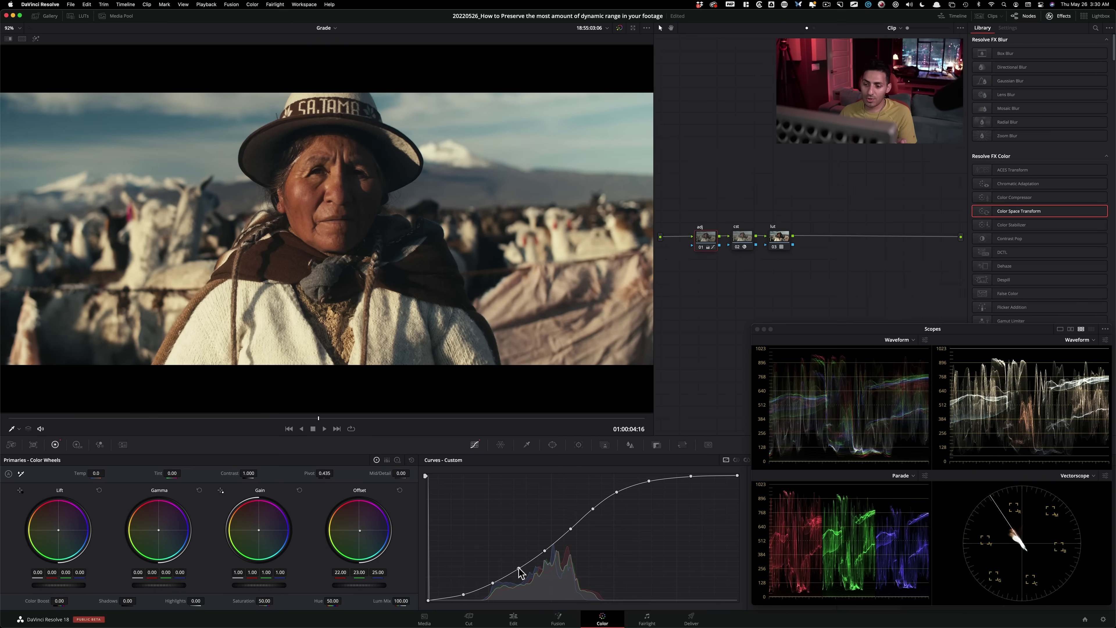
pyautogui.click(546, 551)
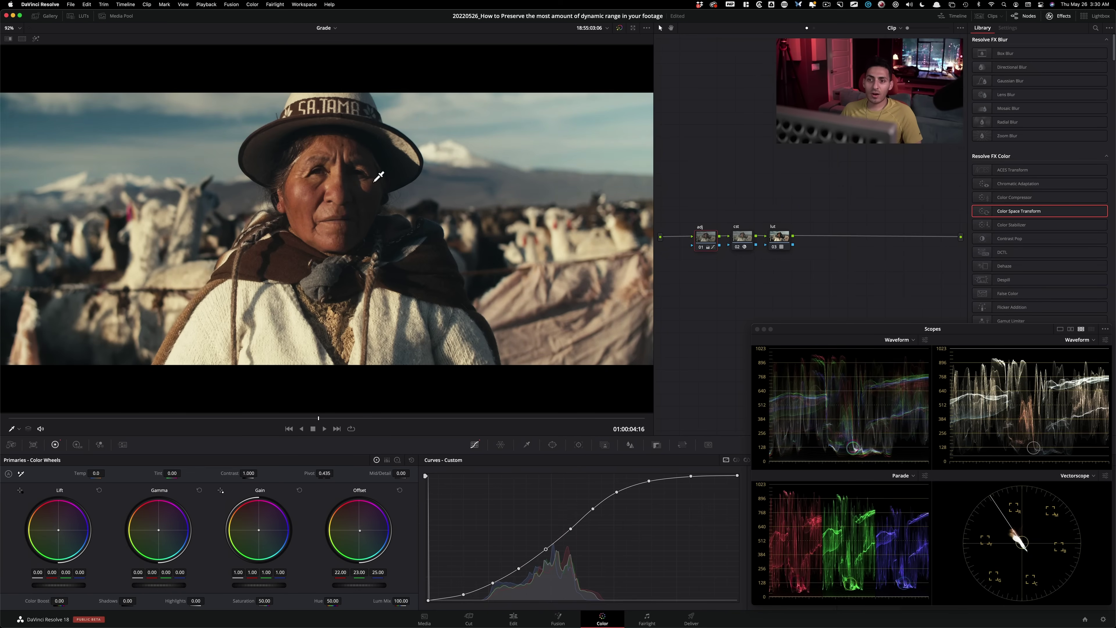
pyautogui.press('super+d')
pyautogui.press('super+d')
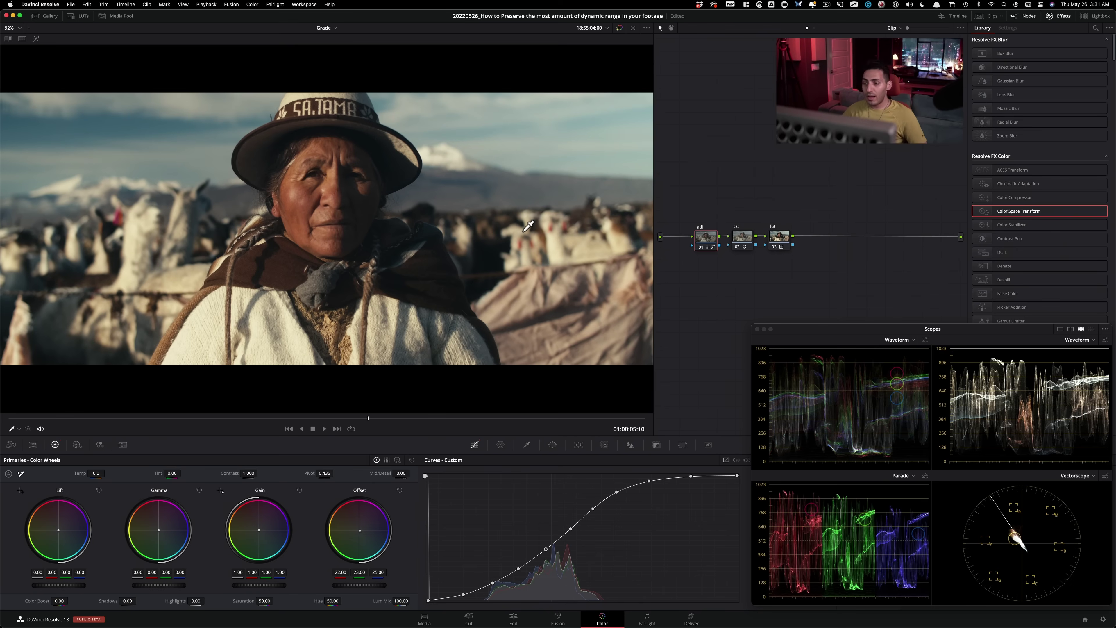
pyautogui.press('super+d')
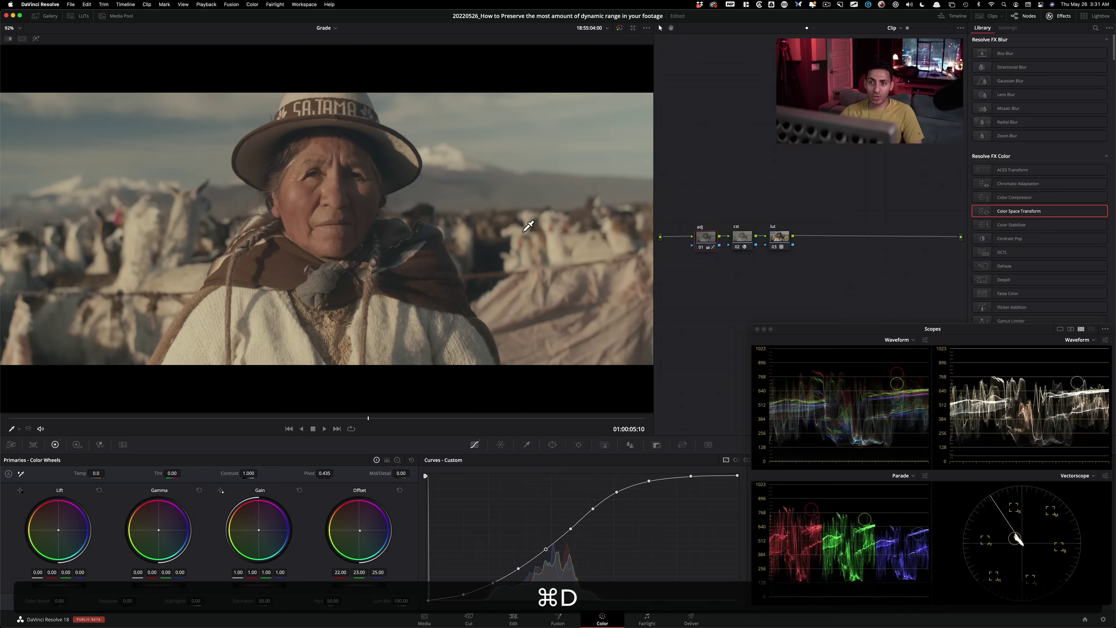
pyautogui.press('super+d')
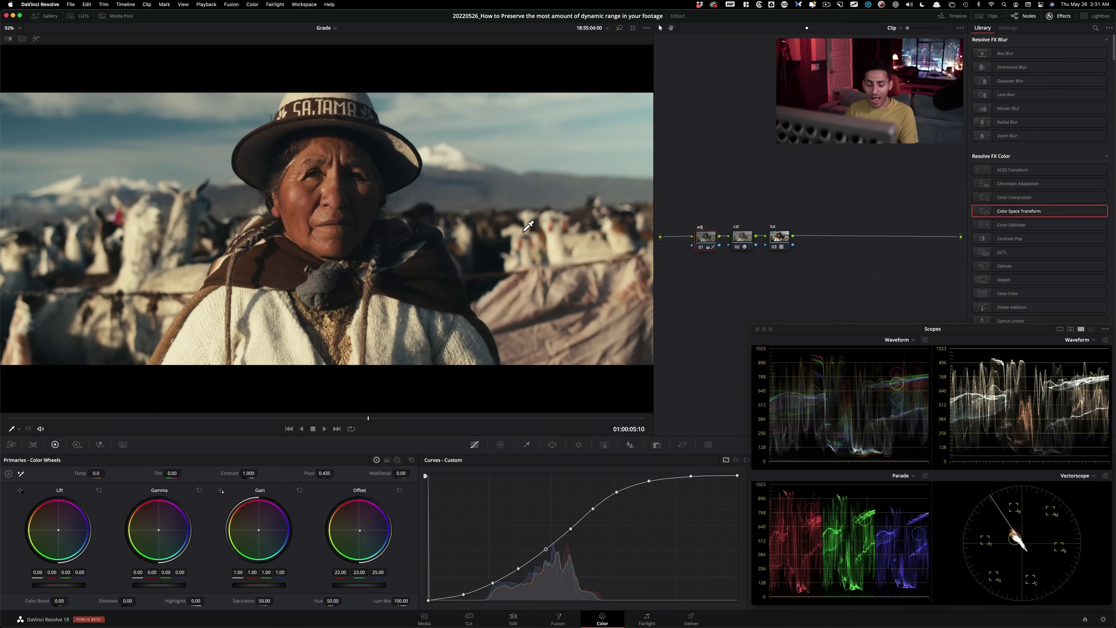
pyautogui.press('super+b')
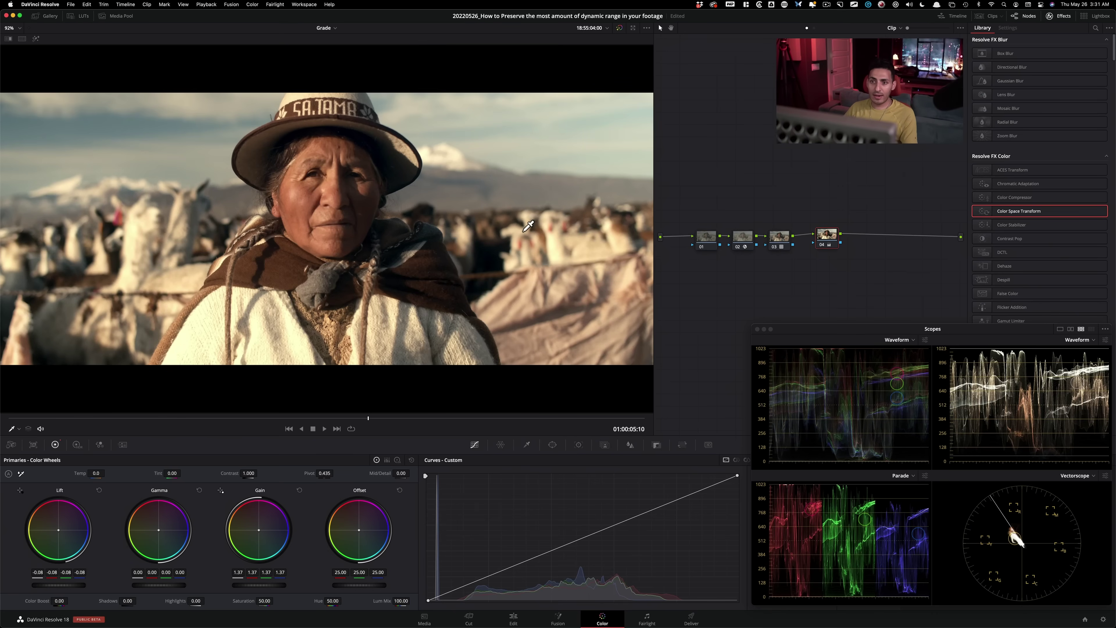
pyautogui.press('super+b')
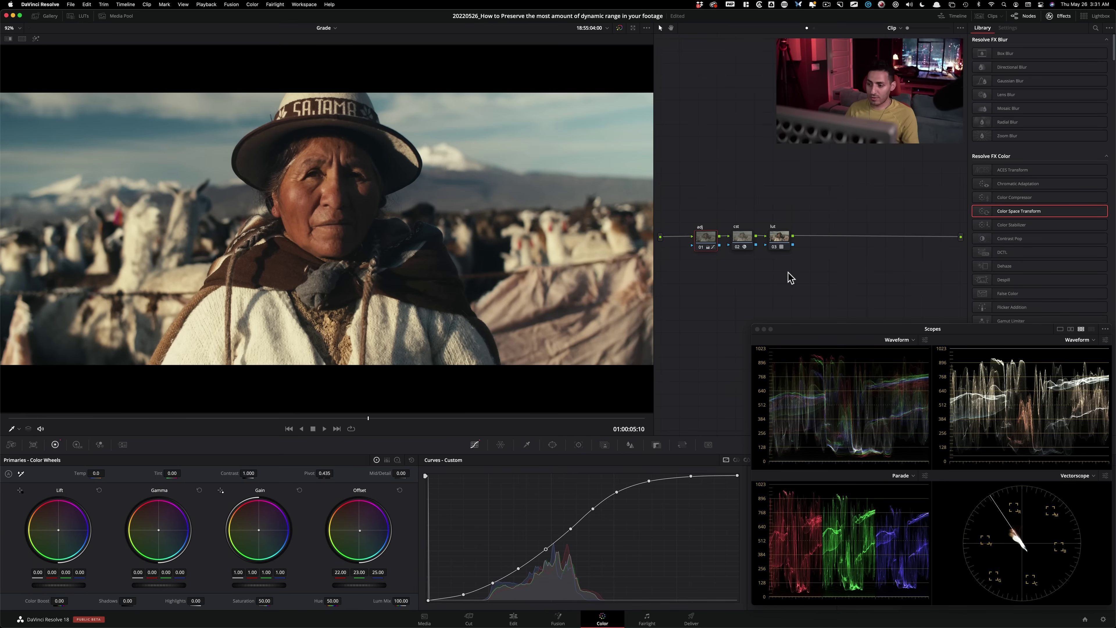
pyautogui.press('super+b')
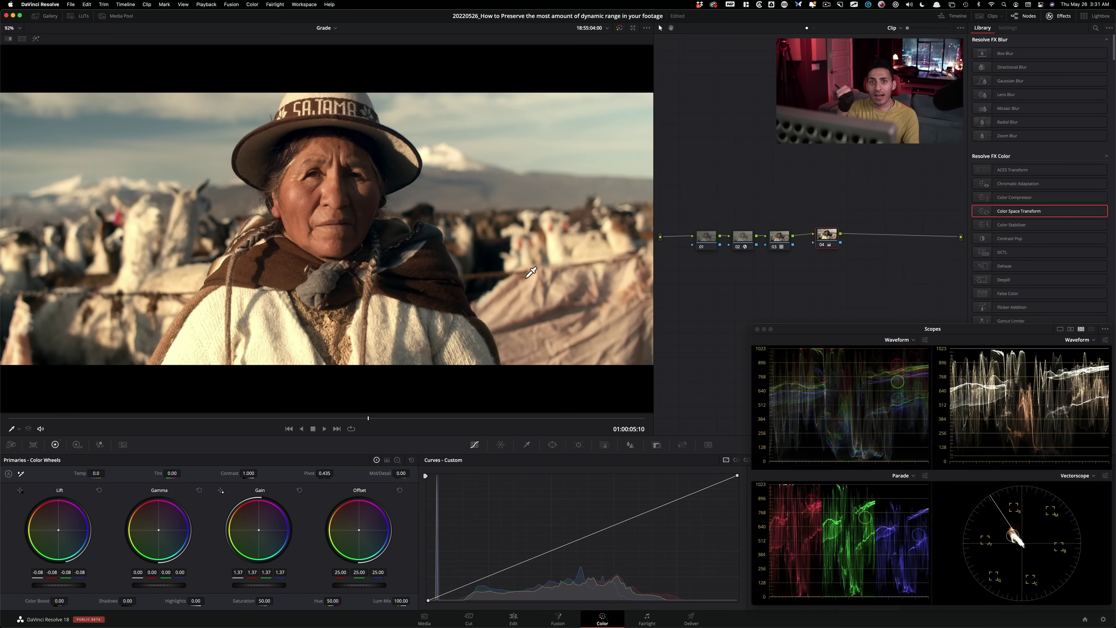
pyautogui.press('super+n')
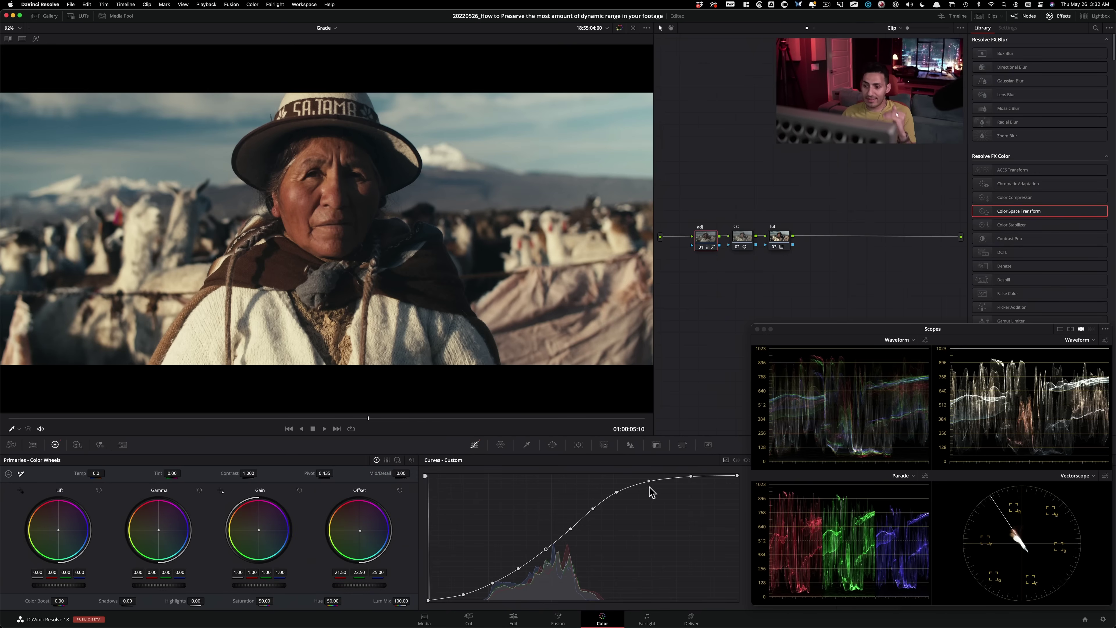
# Step: Nudge the upper highlight curve points slightly left and reselect the midtone points
pyautogui.moveTo(649, 481); pyautogui.dragTo(613, 491)
pyautogui.click(614, 492)
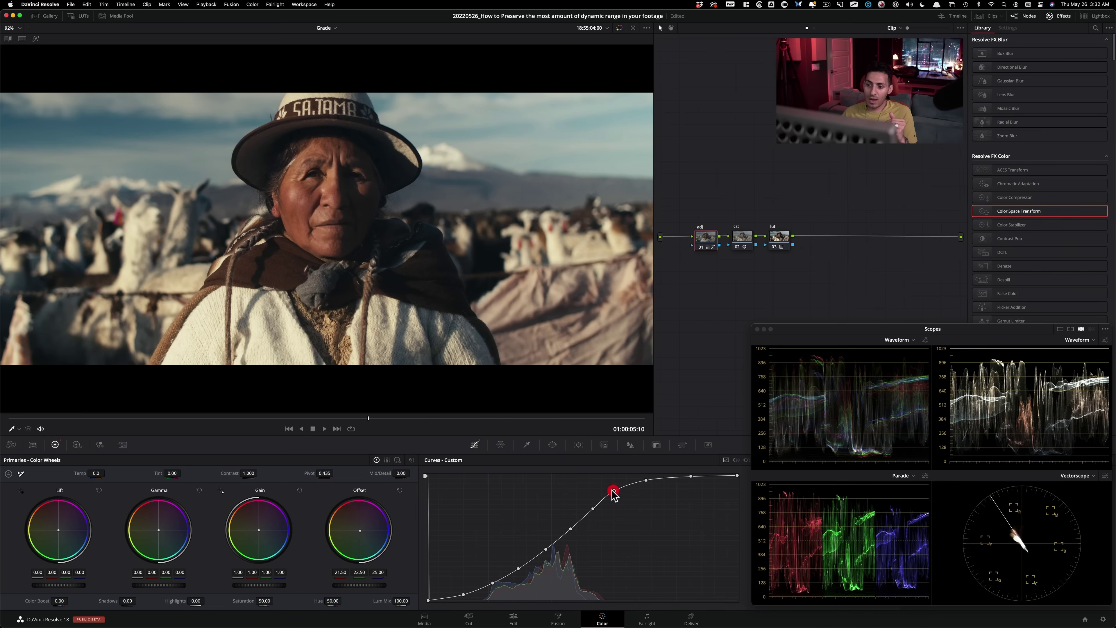
pyautogui.click(590, 509)
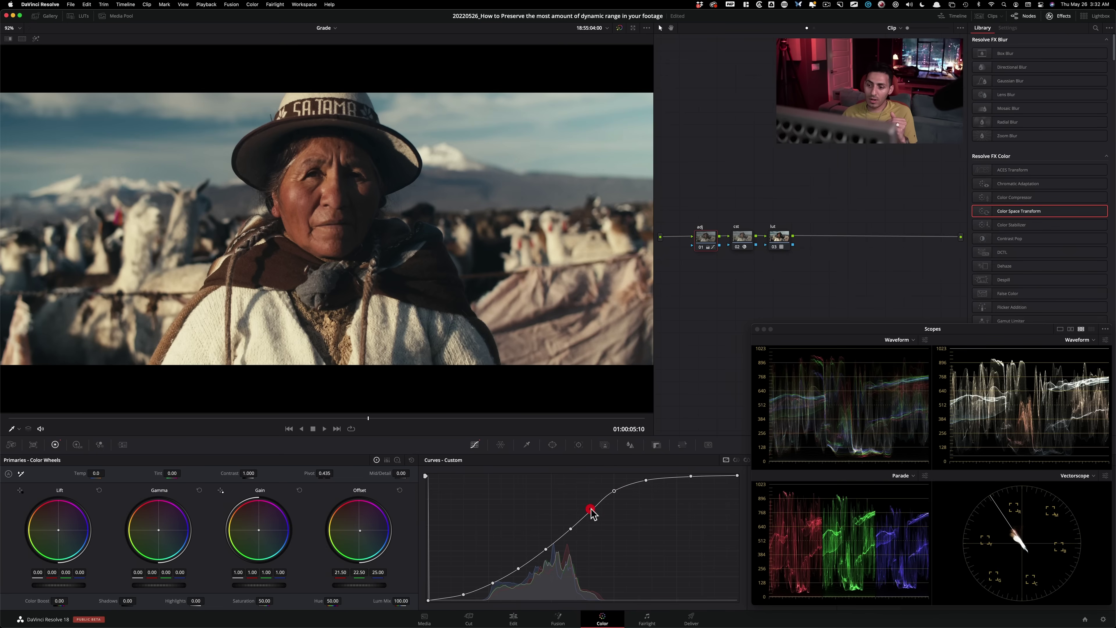
pyautogui.click(569, 529)
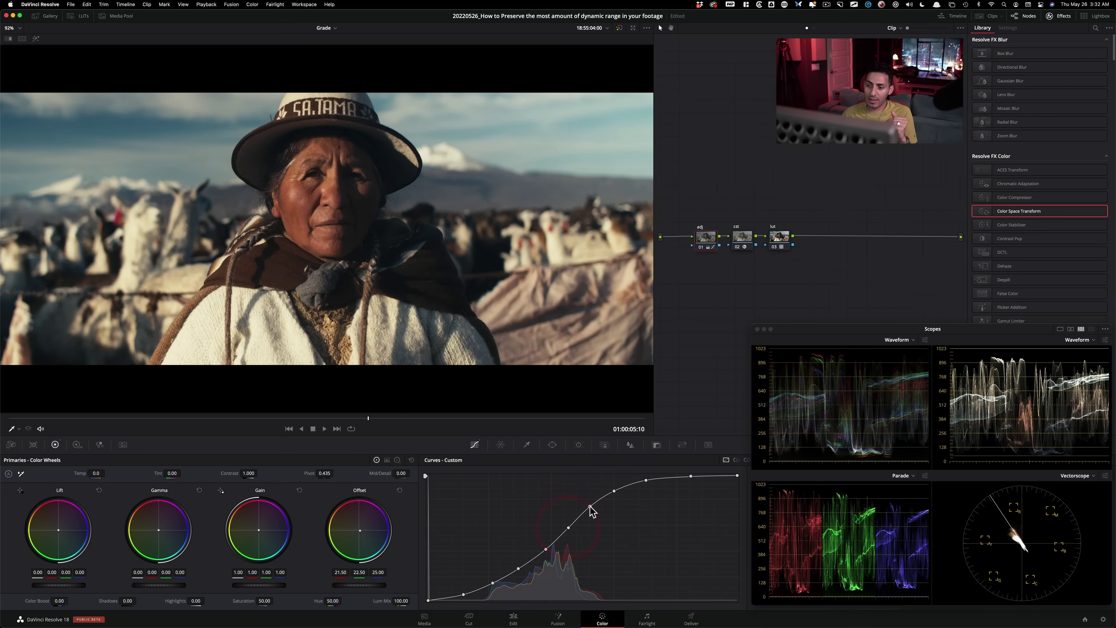
pyautogui.click(588, 507)
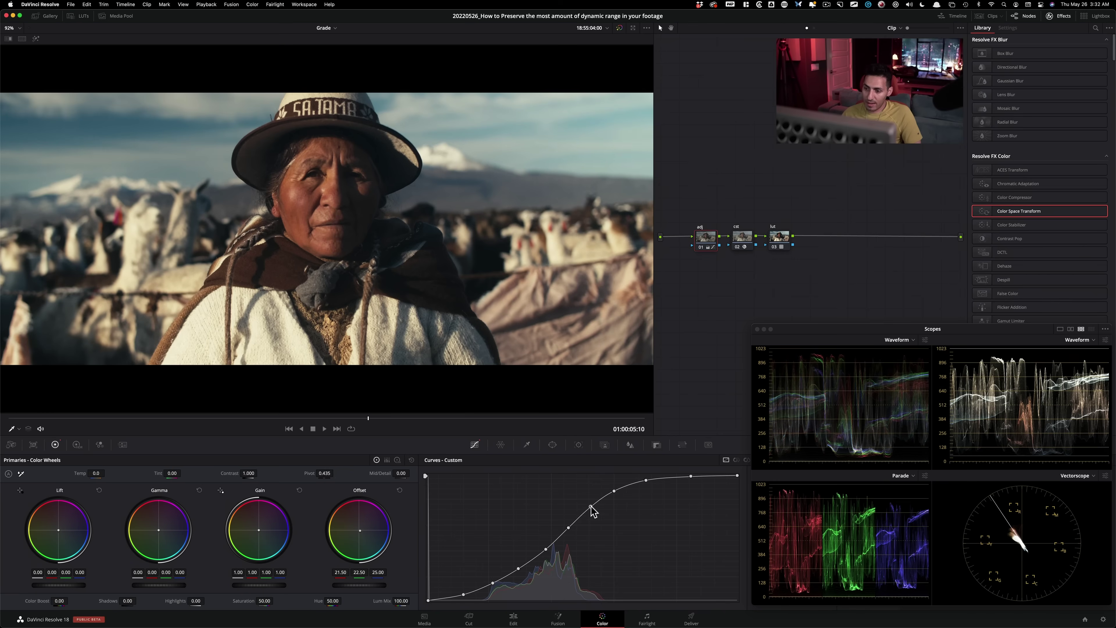
# Step: Shift the midtone curve point slightly right, then disable the grade for a before/after look
pyautogui.moveTo(589, 507); pyautogui.dragTo(617, 489)
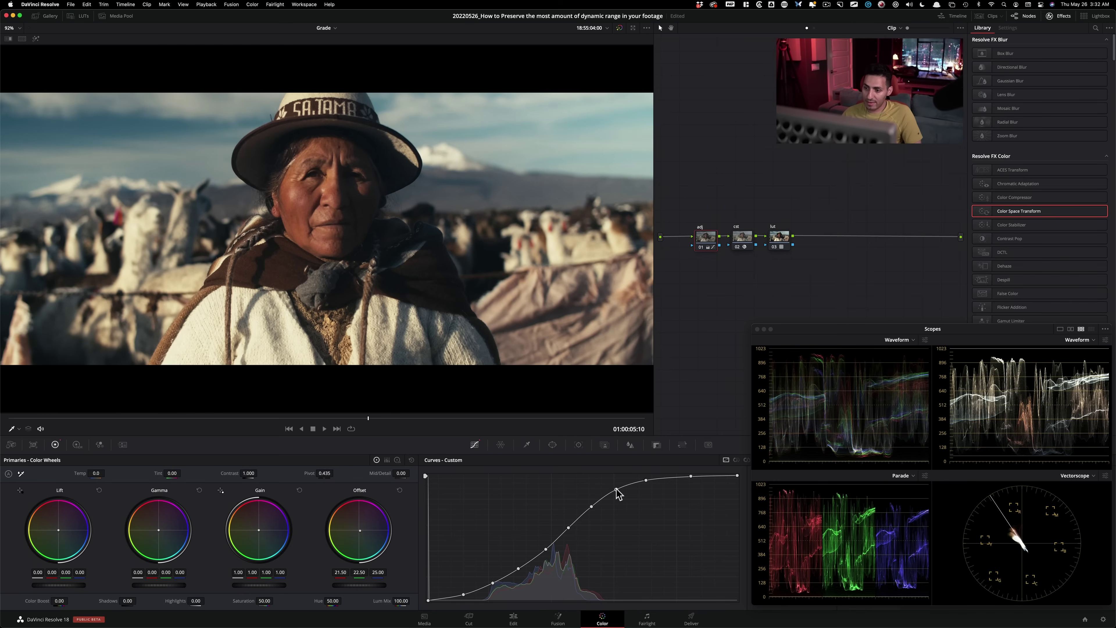
pyautogui.click(616, 489)
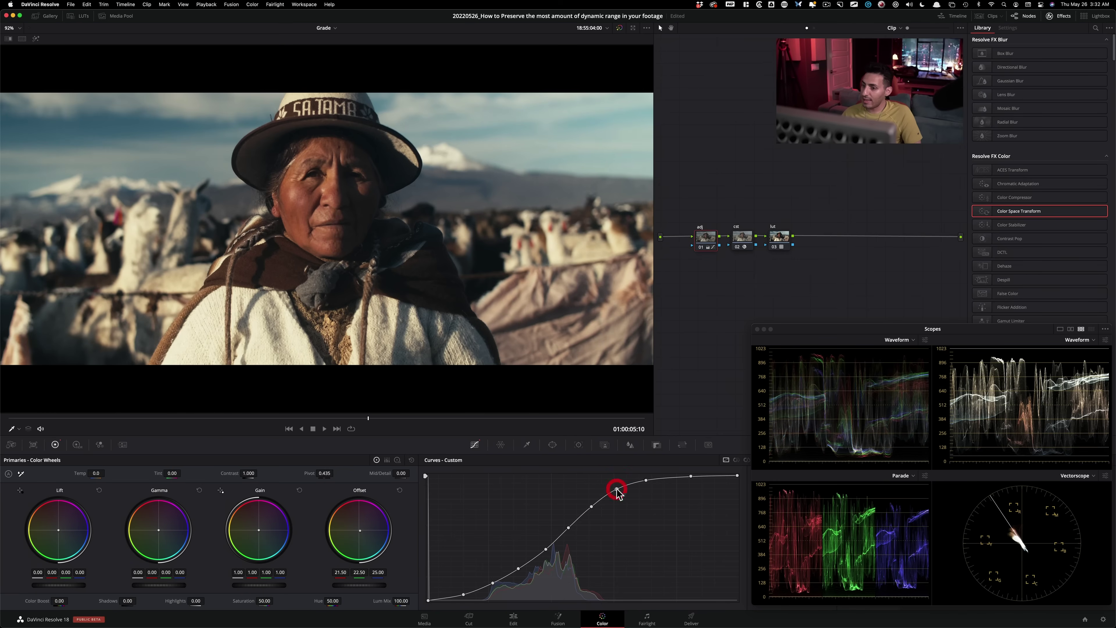
pyautogui.click(647, 480)
pyautogui.press('super+d')
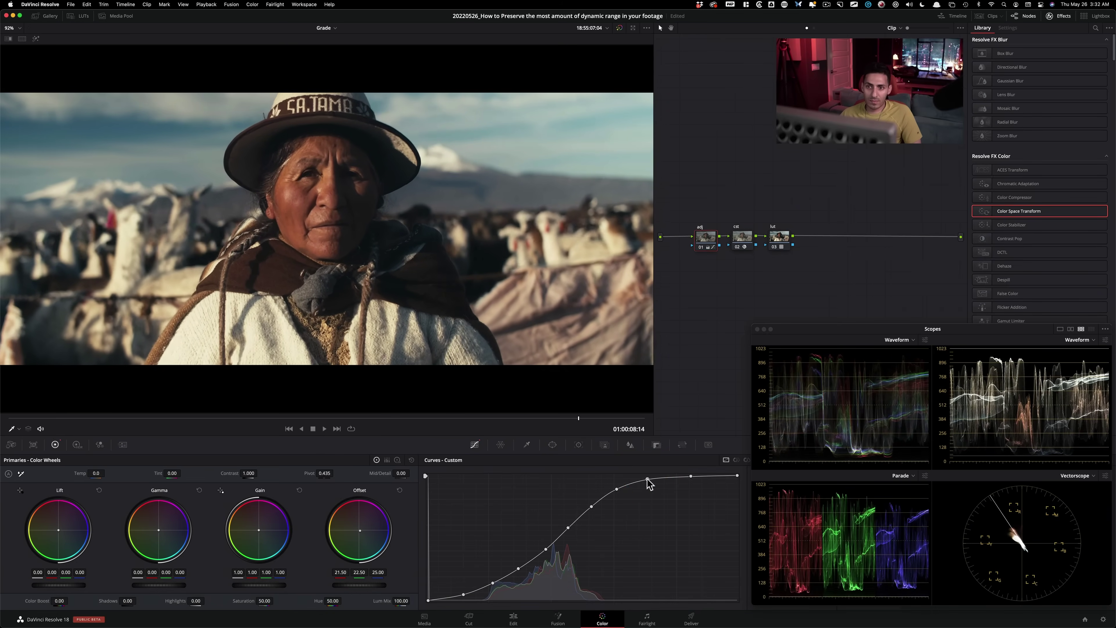
# Step: Stop playback, settle Offset at 22.00/23.00/26.00, scrub back to 01:00:01:04, and load the beginner version
pyautogui.press('space')
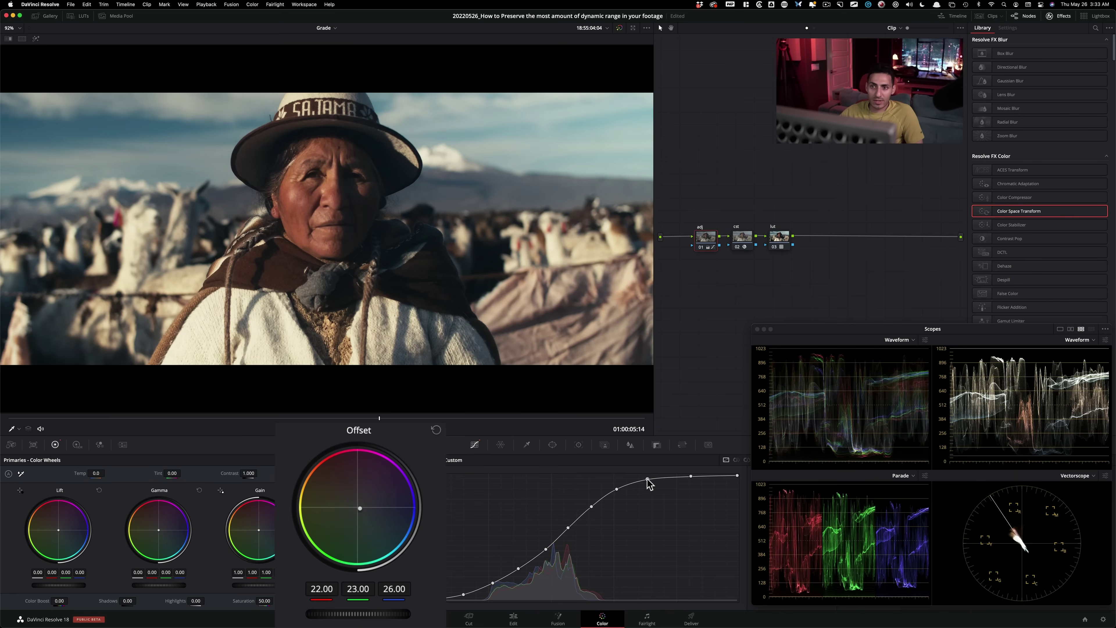
pyautogui.press('super+z')
pyautogui.press('super+shift+z')
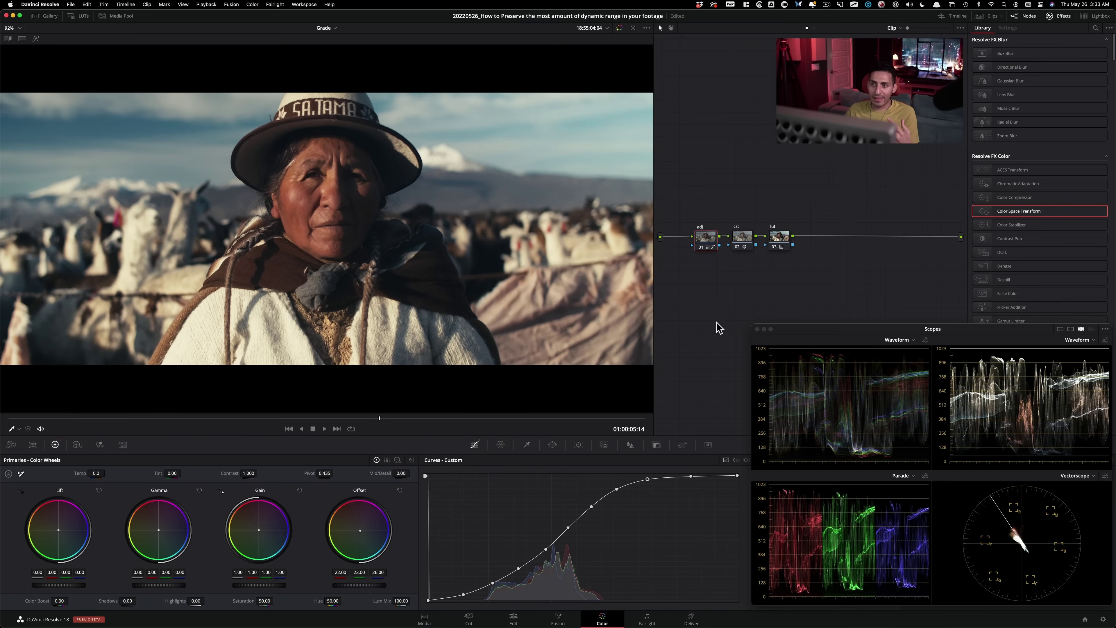
pyautogui.moveTo(118, 425); pyautogui.dragTo(86, 419)
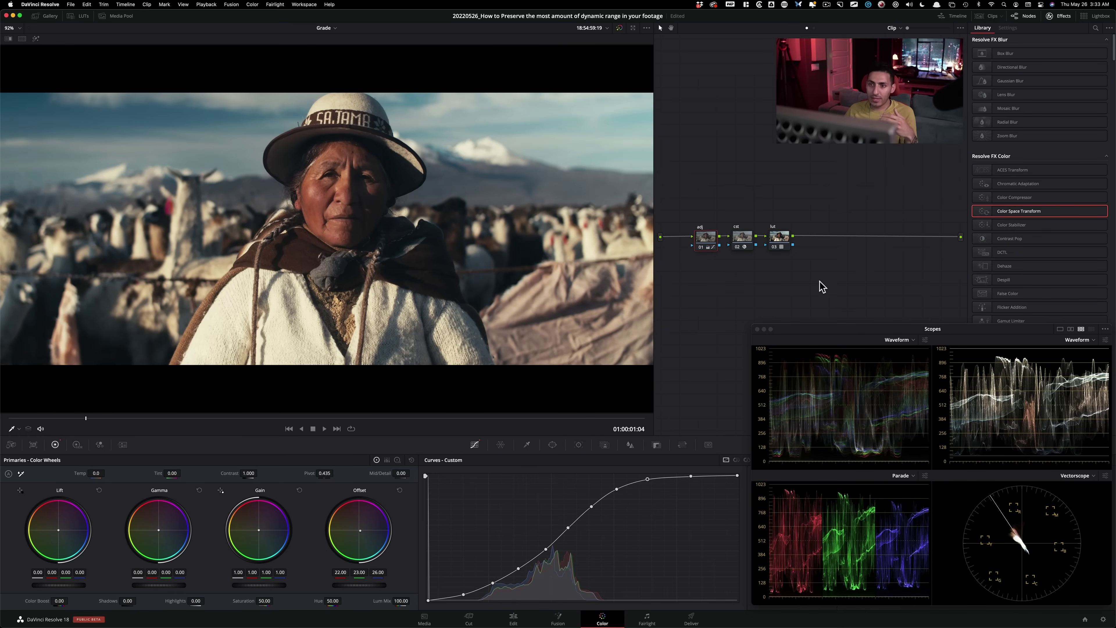
pyautogui.press('super+b')
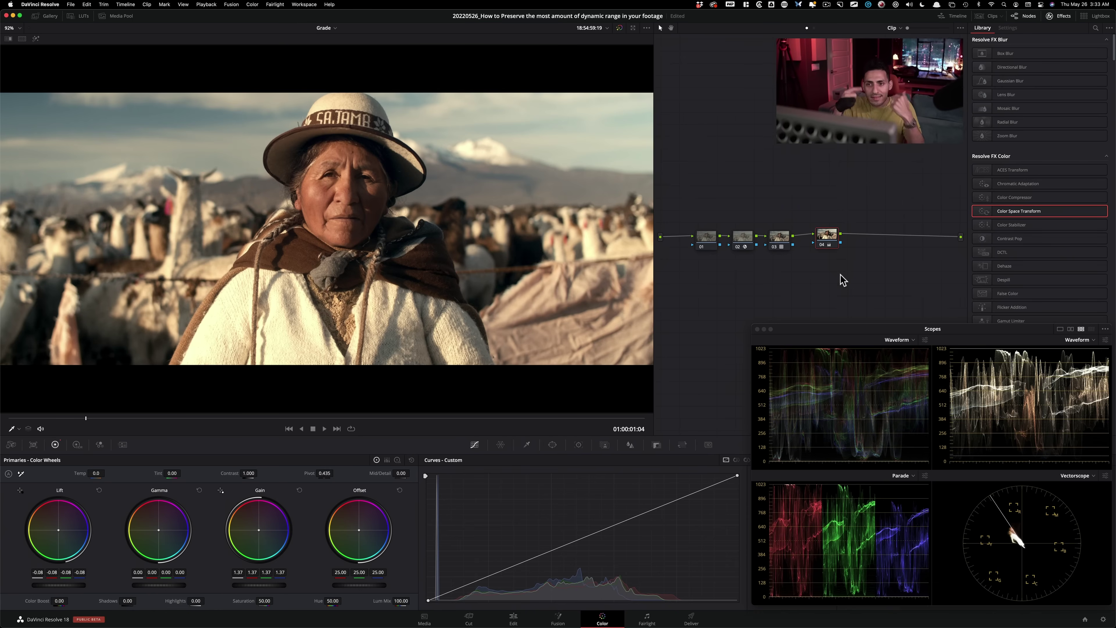
# Step: Return to the Version 2 S-curve grade and show the Gallery of saved stills
pyautogui.press('super+n')
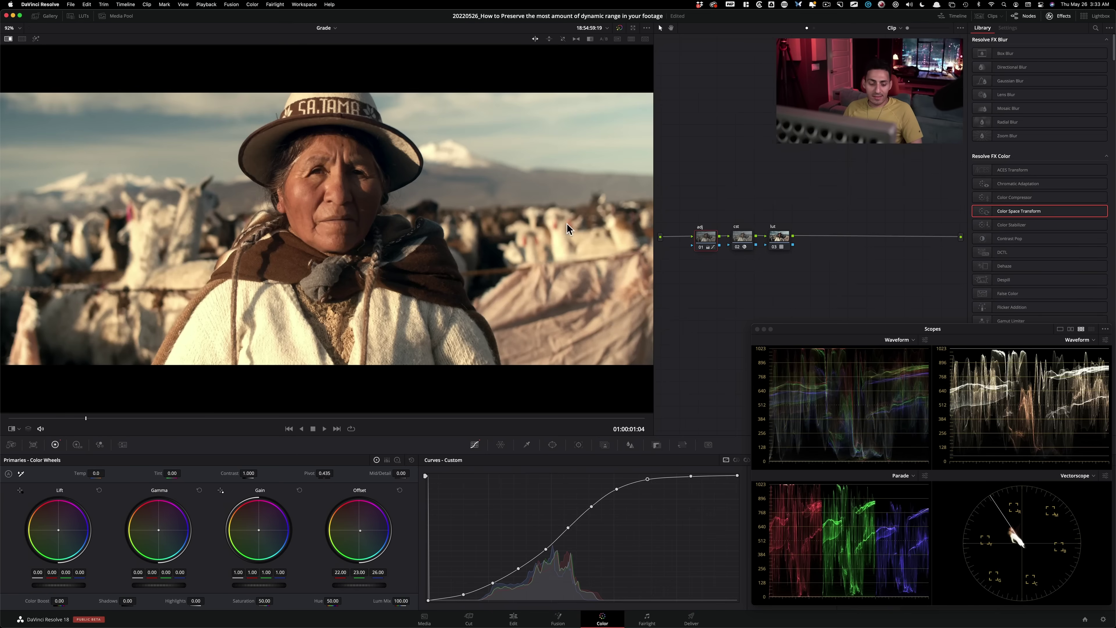
pyautogui.click(48, 16)
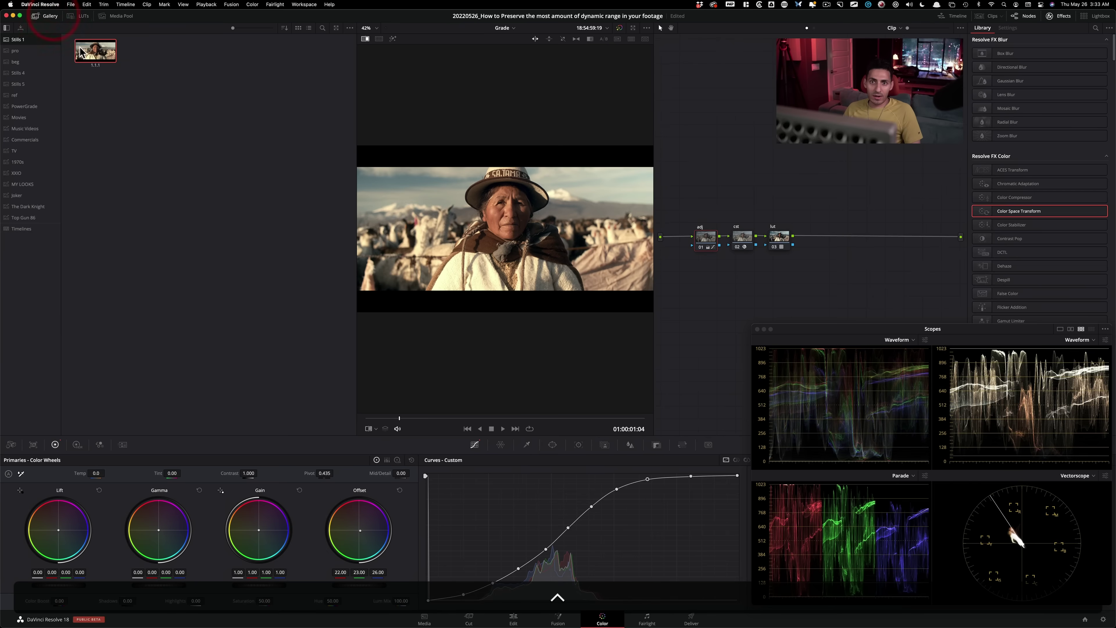
# Step: Hide the Gallery and turn on Split Screen beside the saved beginner still
pyautogui.rightClick(102, 55)
pyautogui.click(156, 98)
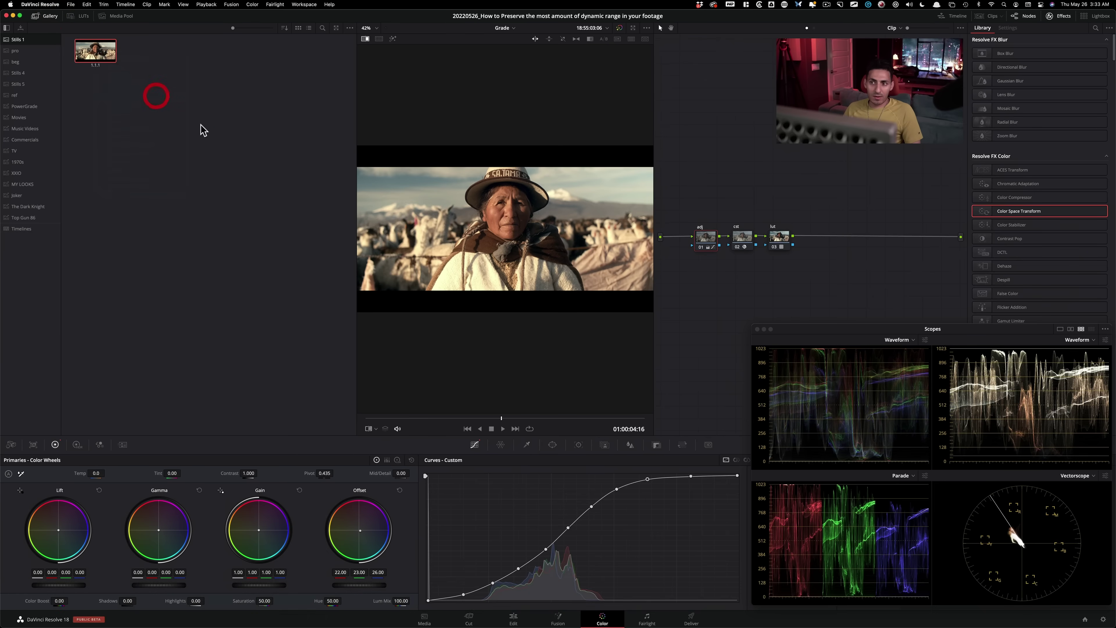
pyautogui.click(200, 128)
pyautogui.click(48, 16)
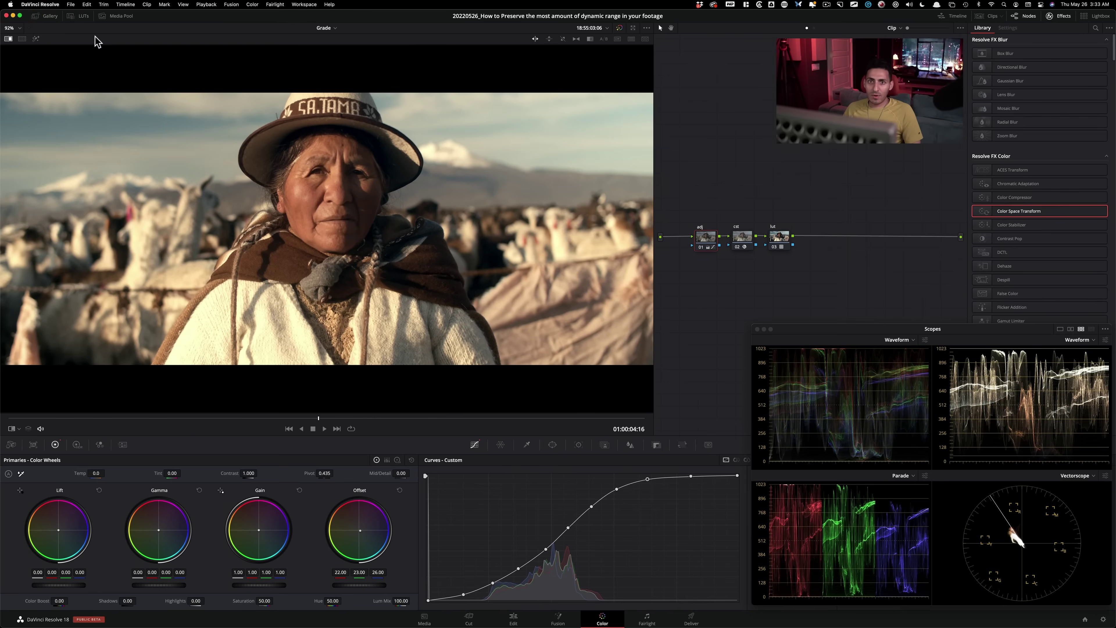
pyautogui.click(22, 39)
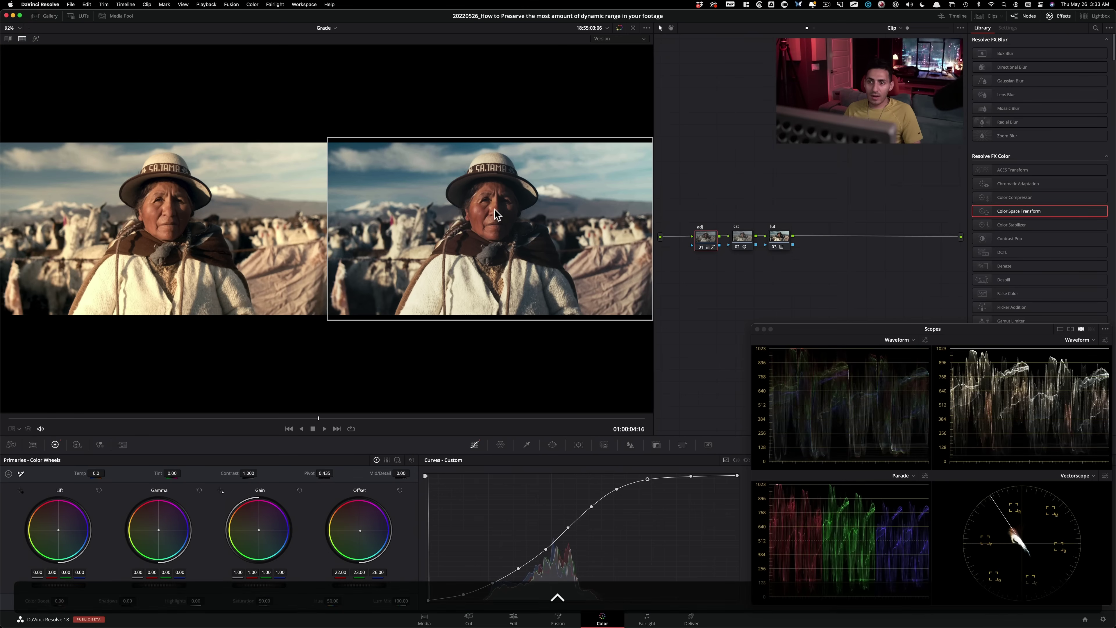
# Step: Turn off Show Outline, fill the window with the viewer, close Effects and Scopes, and play the clip
pyautogui.rightClick(513, 206)
pyautogui.moveTo(595, 310)
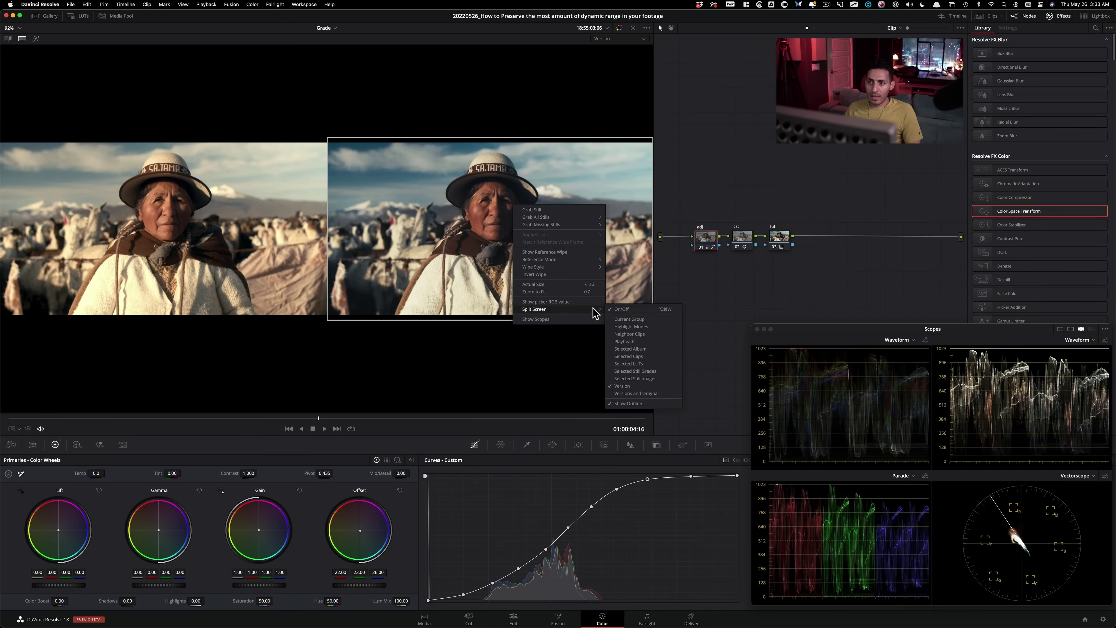
pyautogui.click(641, 401)
pyautogui.hotkey('shift', 'f')
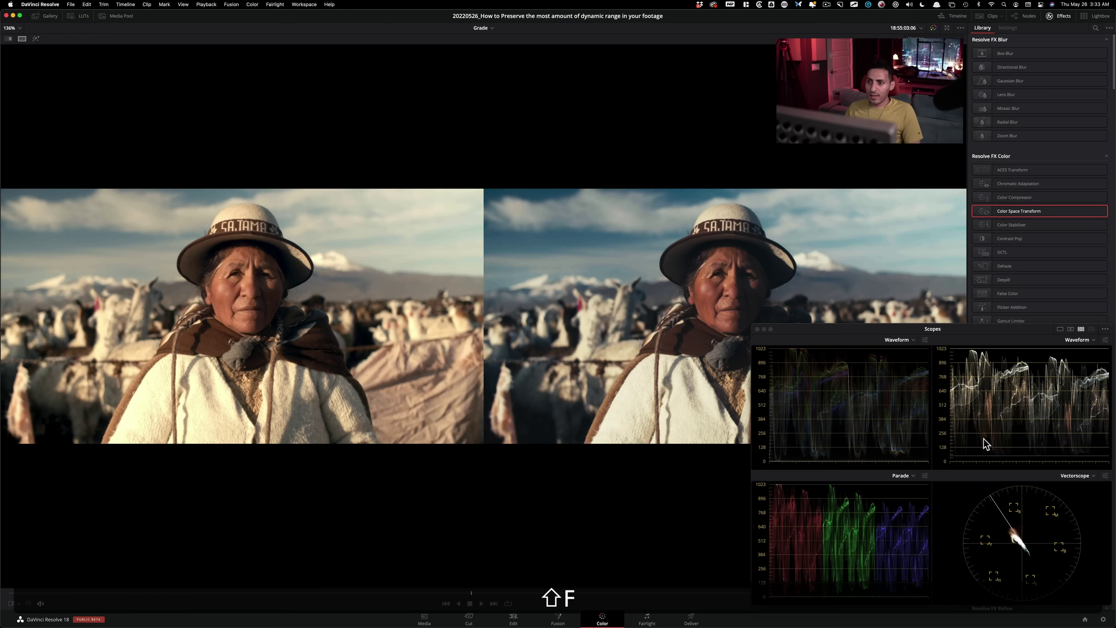
pyautogui.click(1061, 18)
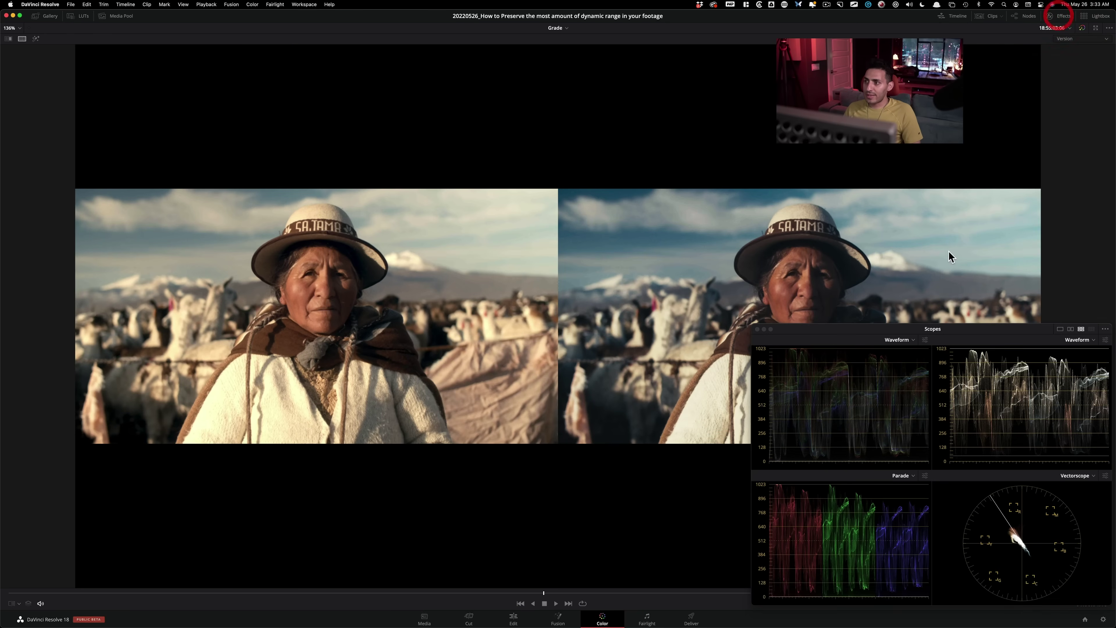
pyautogui.click(757, 329)
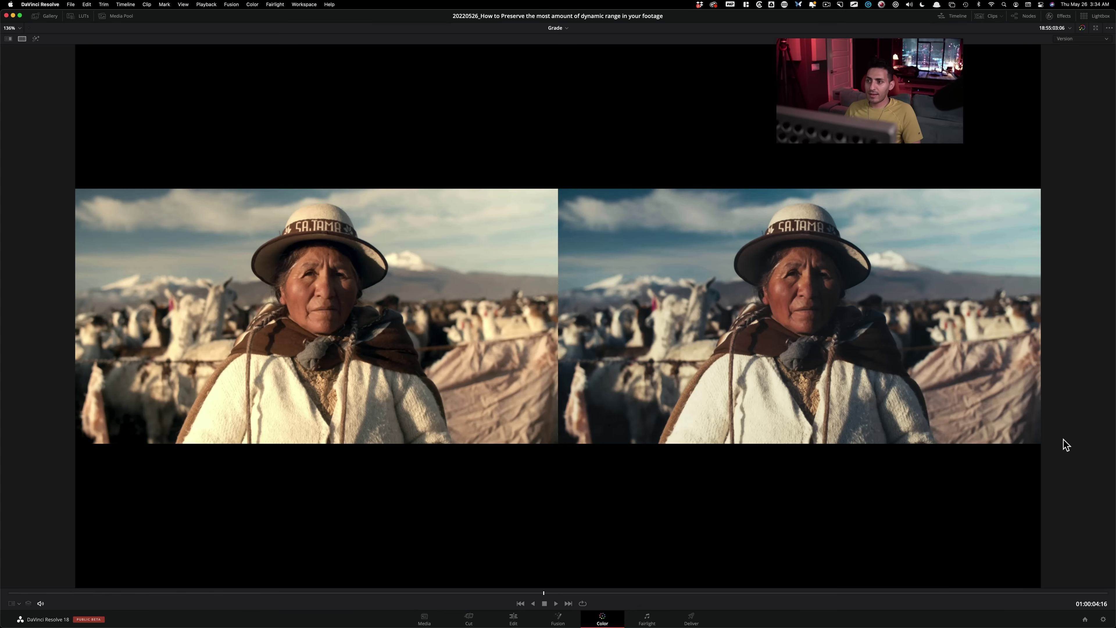
pyautogui.press('space')
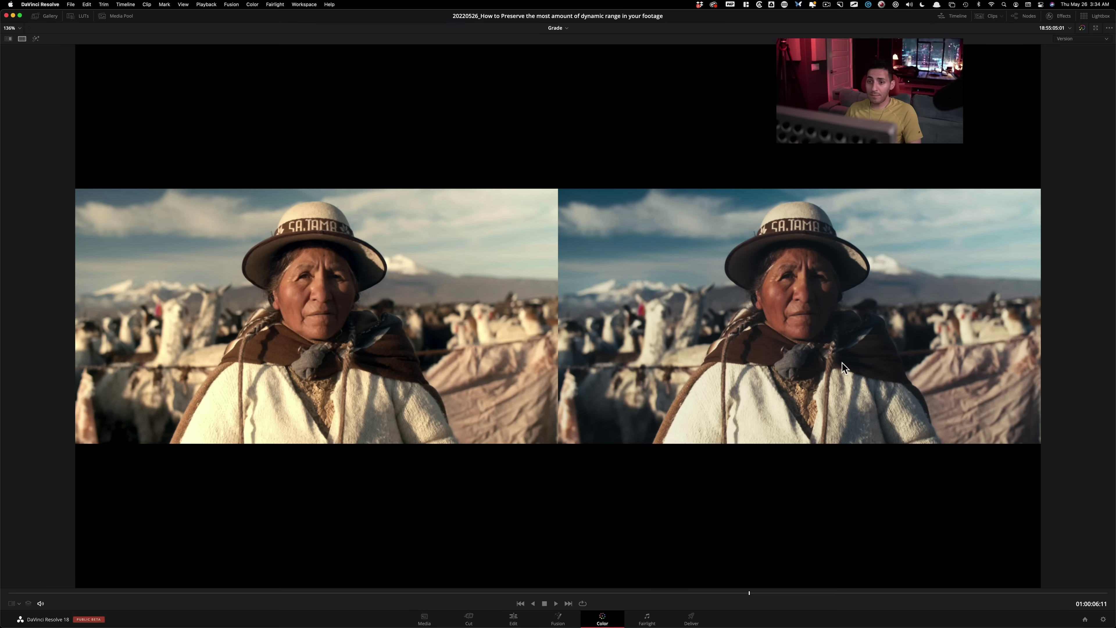
pyautogui.hotkey('shift', 'f')
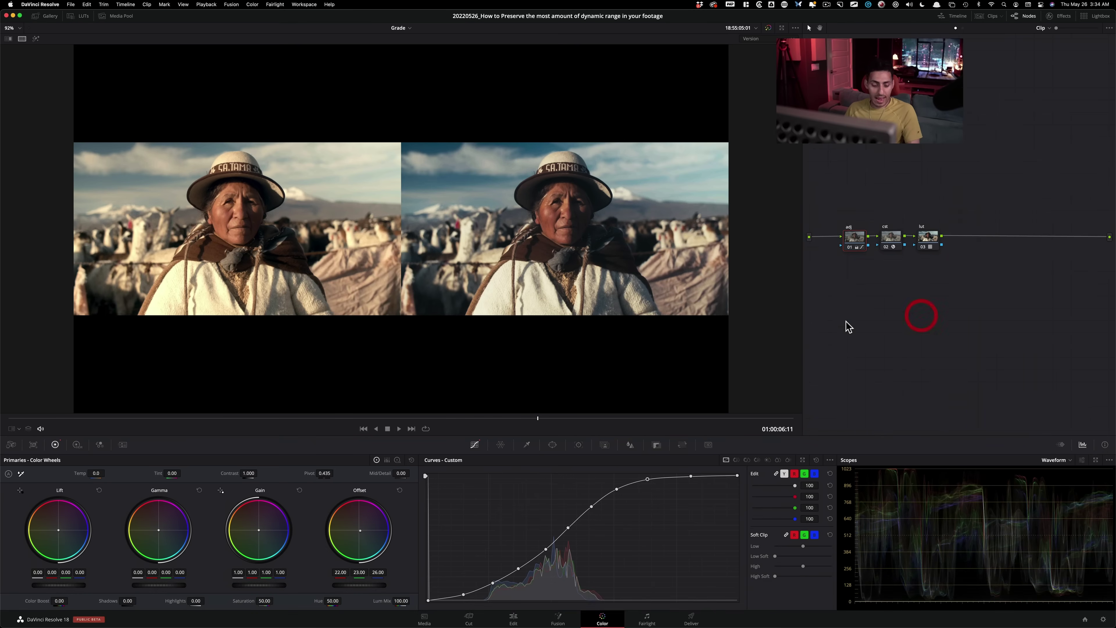
# Step: Turn off split screen, set the viewer overlay to Qualifier, and float the scopes in a large window
pyautogui.press('alt+super+w')
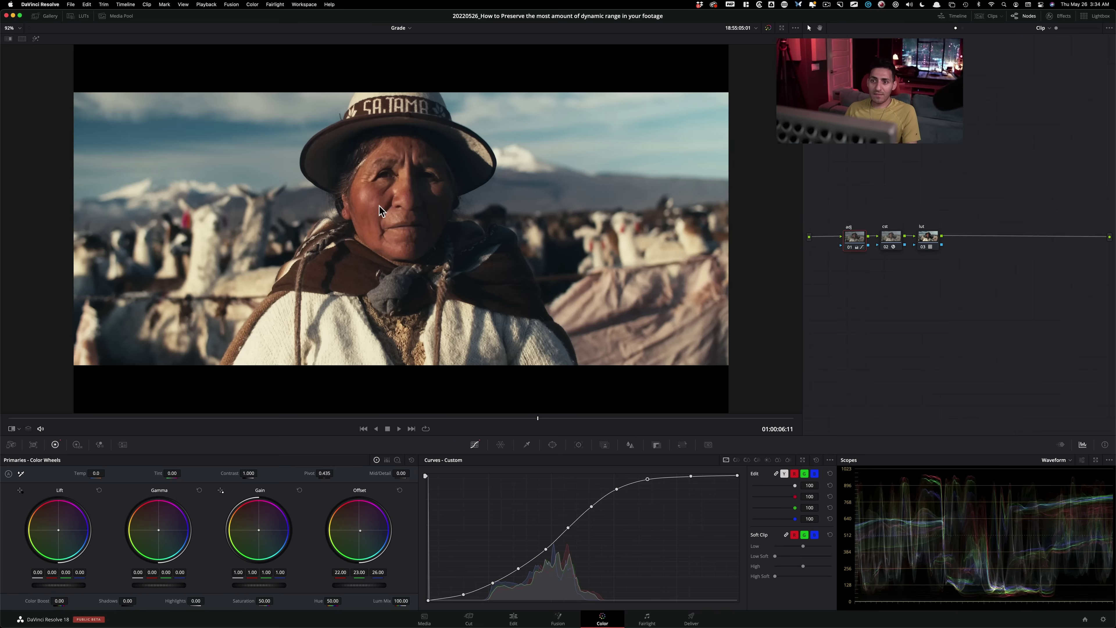
pyautogui.click(14, 428)
pyautogui.click(28, 451)
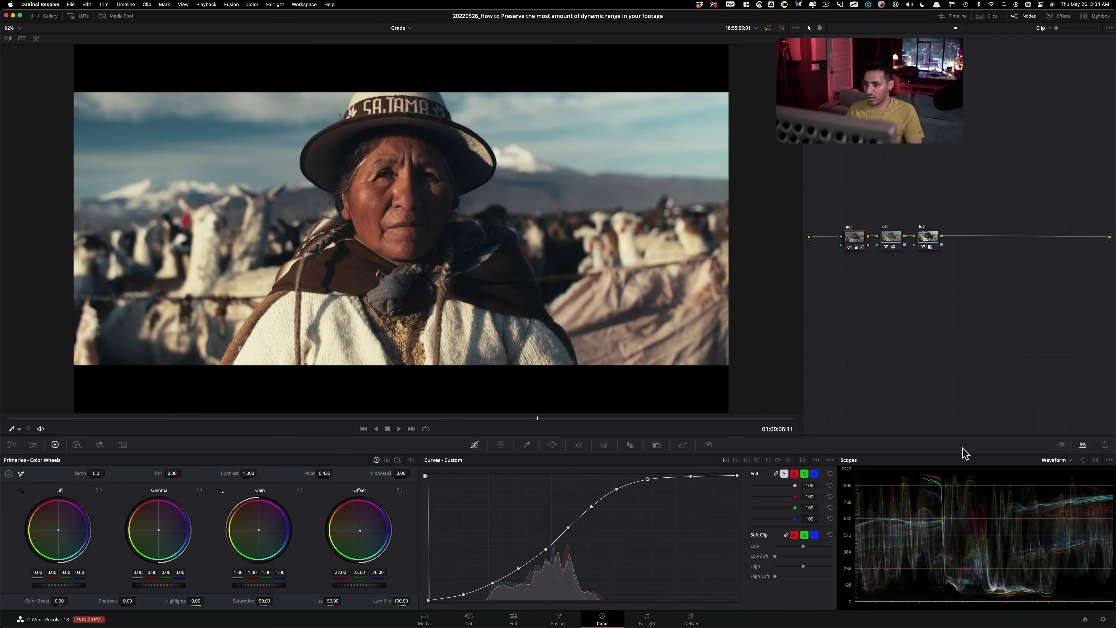
pyautogui.click(1096, 460)
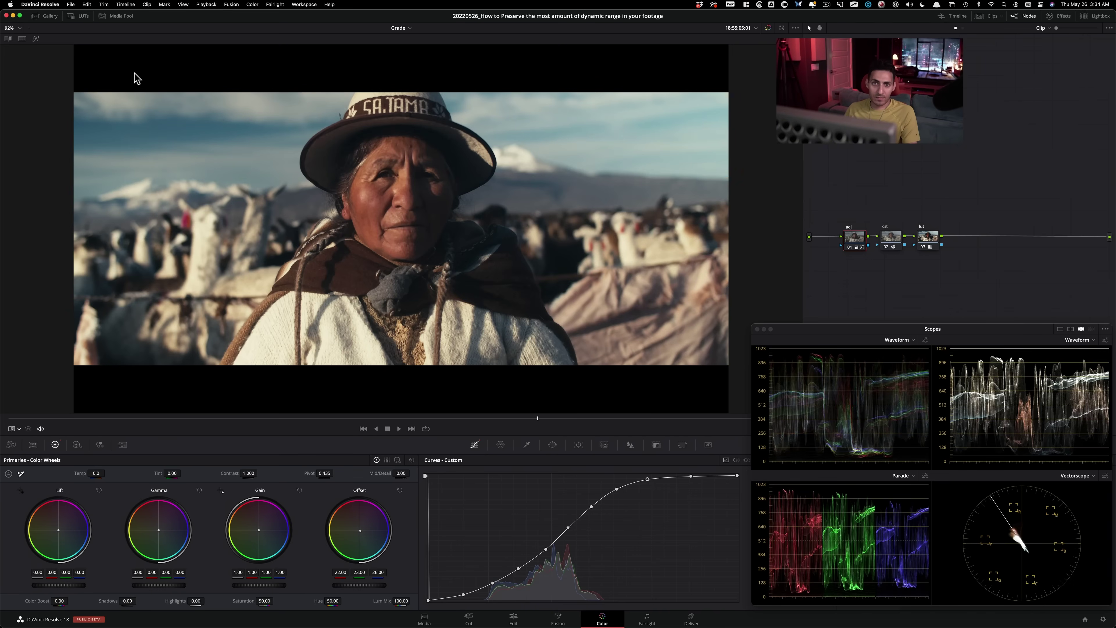
# Step: Show the split comparison again, then return to the single strong-grade image and switch to Chrome
pyautogui.click(21, 39)
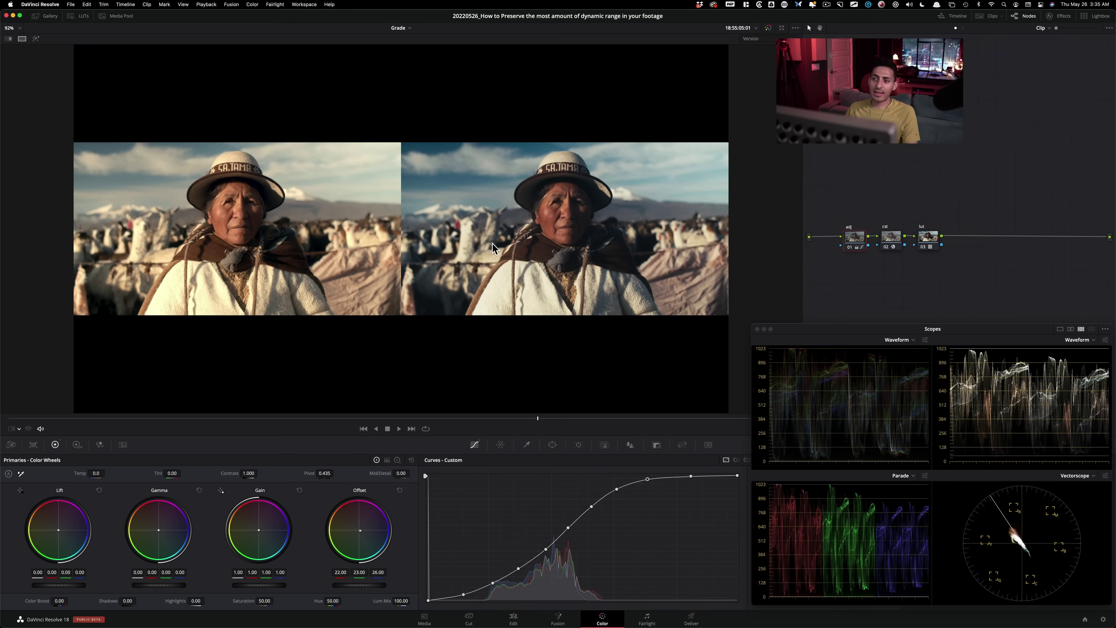
pyautogui.press('alt+super+w')
pyautogui.press('super+w')
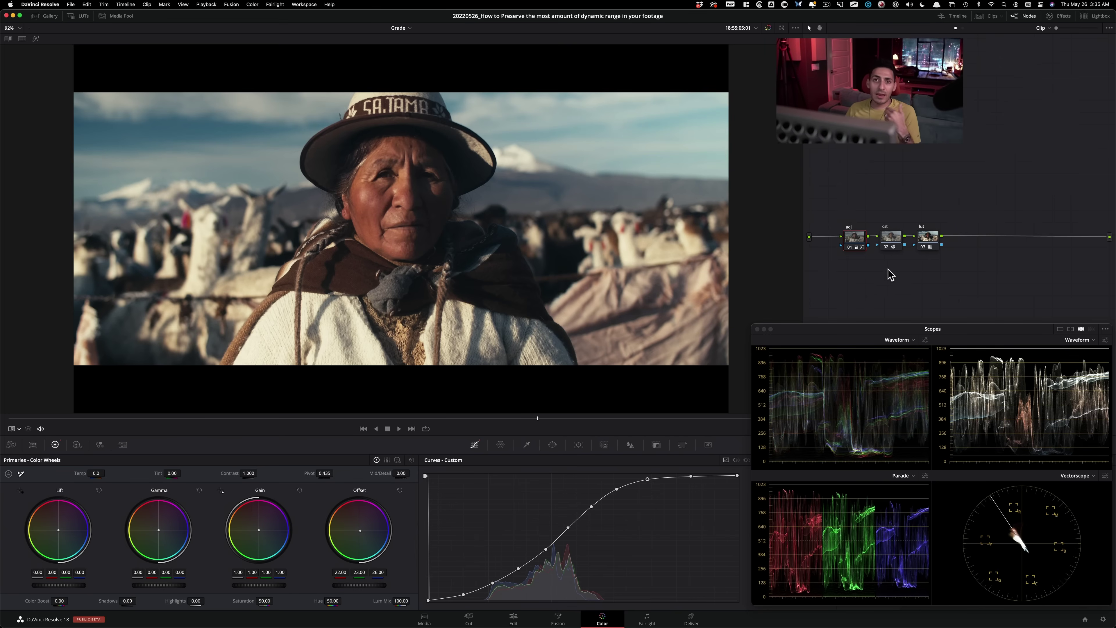
pyautogui.press('super+Tab')
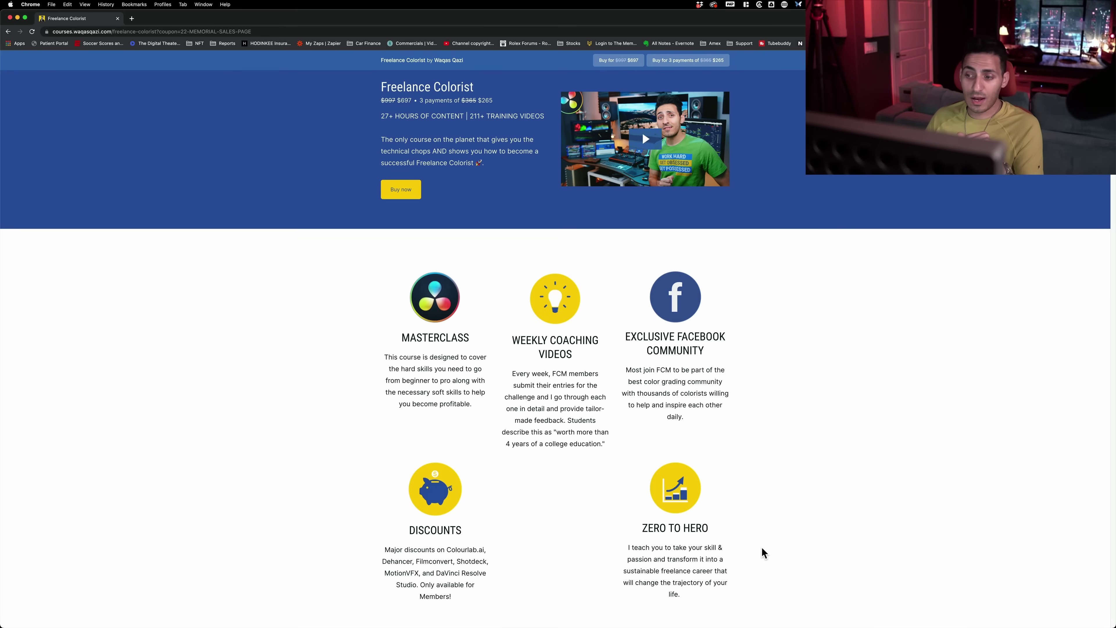
# Step: Scroll the Freelance Colorist page down to the Masterclass Roadmap, Conform through Studio Setup
pyautogui.scroll(-5, 844, 579)
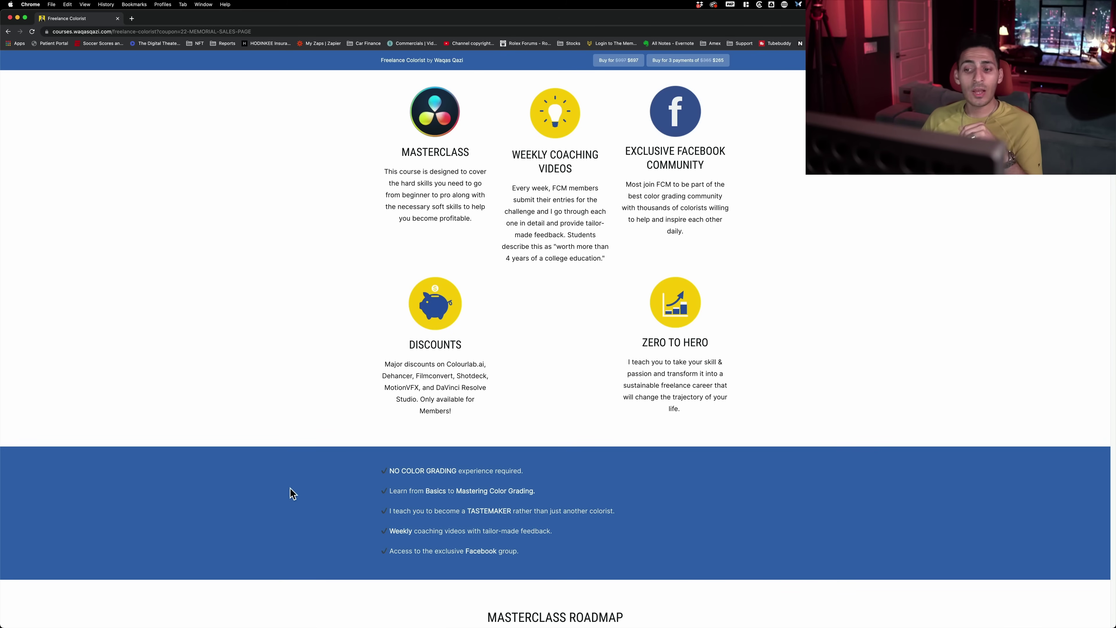
pyautogui.scroll(-5, 376, 369)
# Step: Scroll past testimonials and Certification to the 30-Day Money Back Guarantee and Your Questions FAQ
pyautogui.scroll(-8, 861, 449)
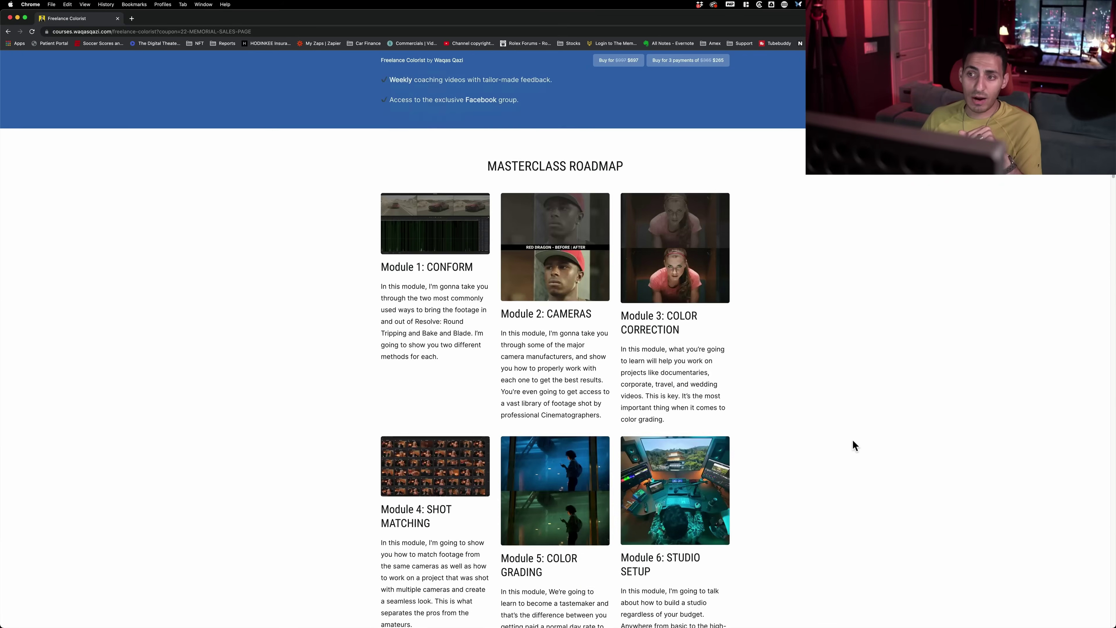
pyautogui.scroll(1, 860, 428)
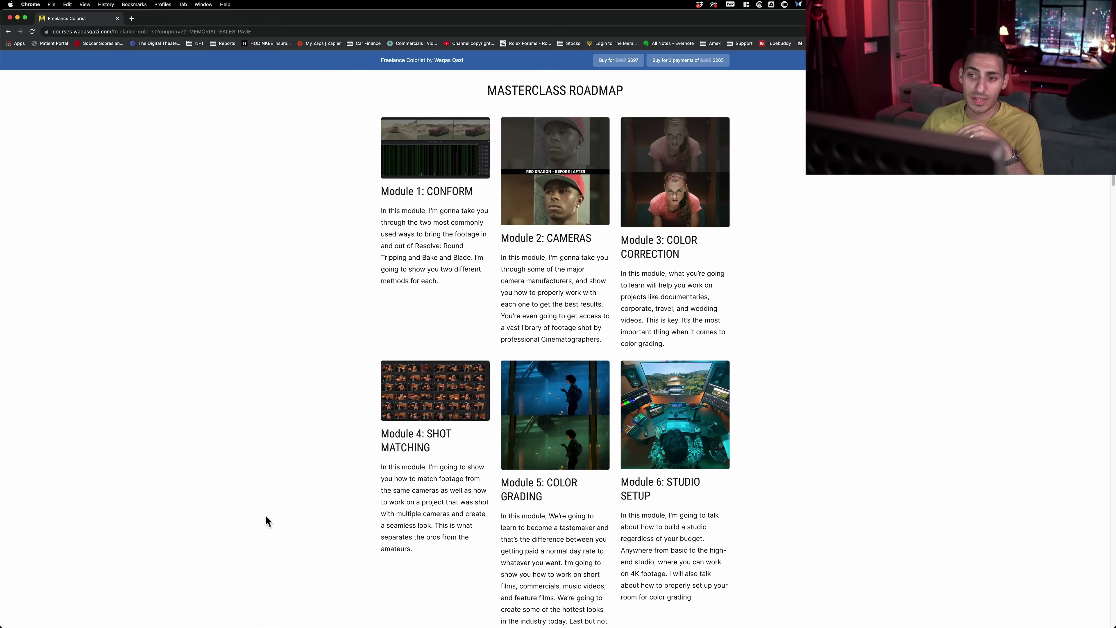
pyautogui.scroll(-20, 282, 557)
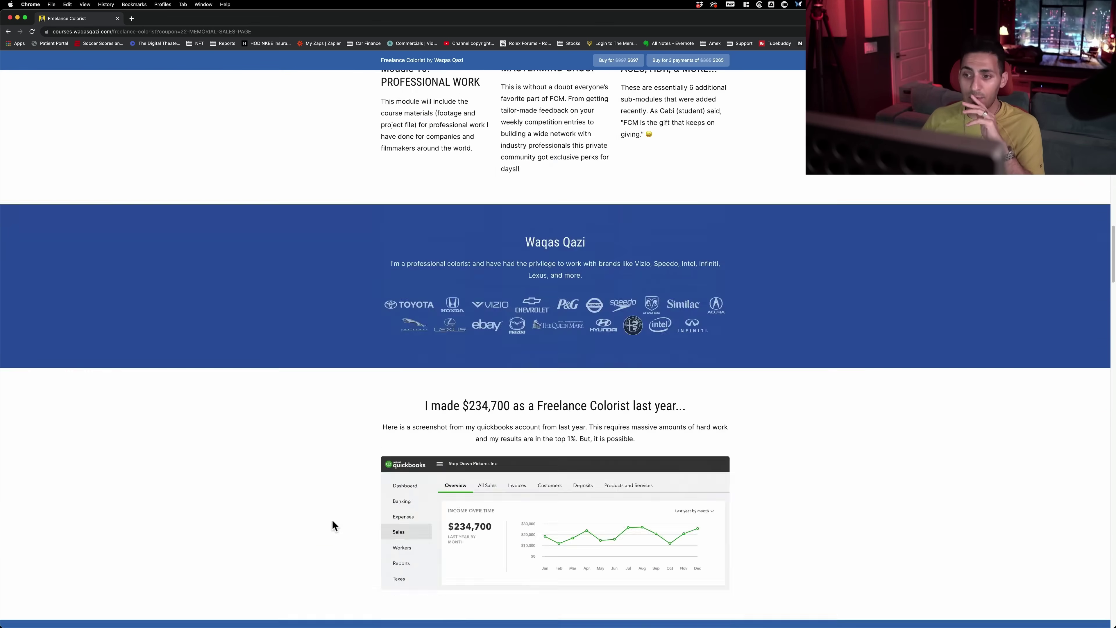
pyautogui.scroll(-9, 307, 532)
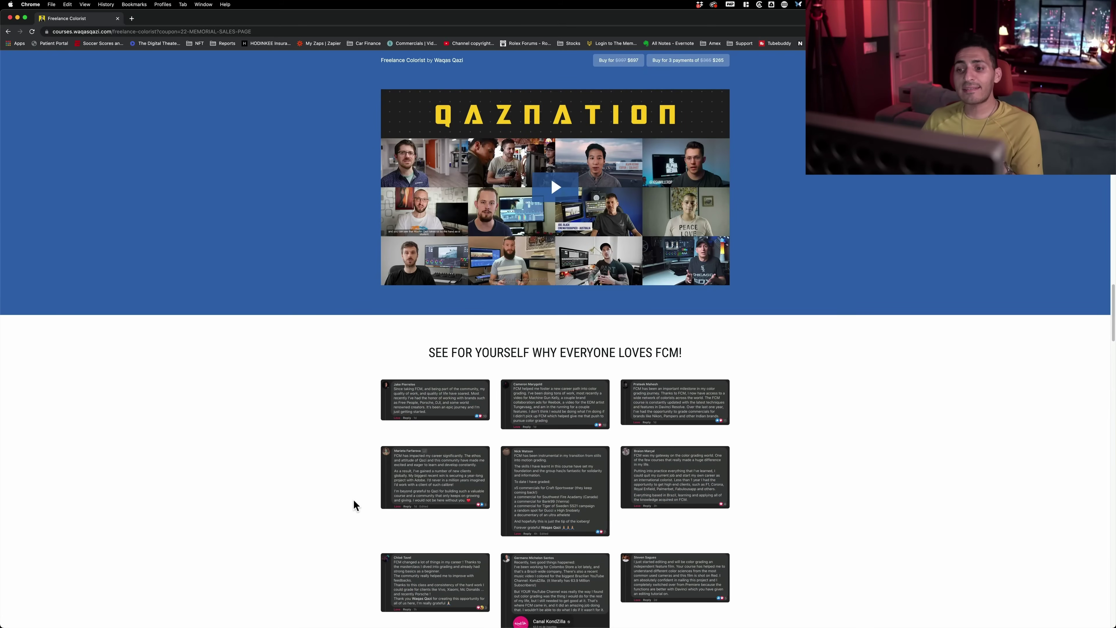
pyautogui.scroll(-6, 707, 536)
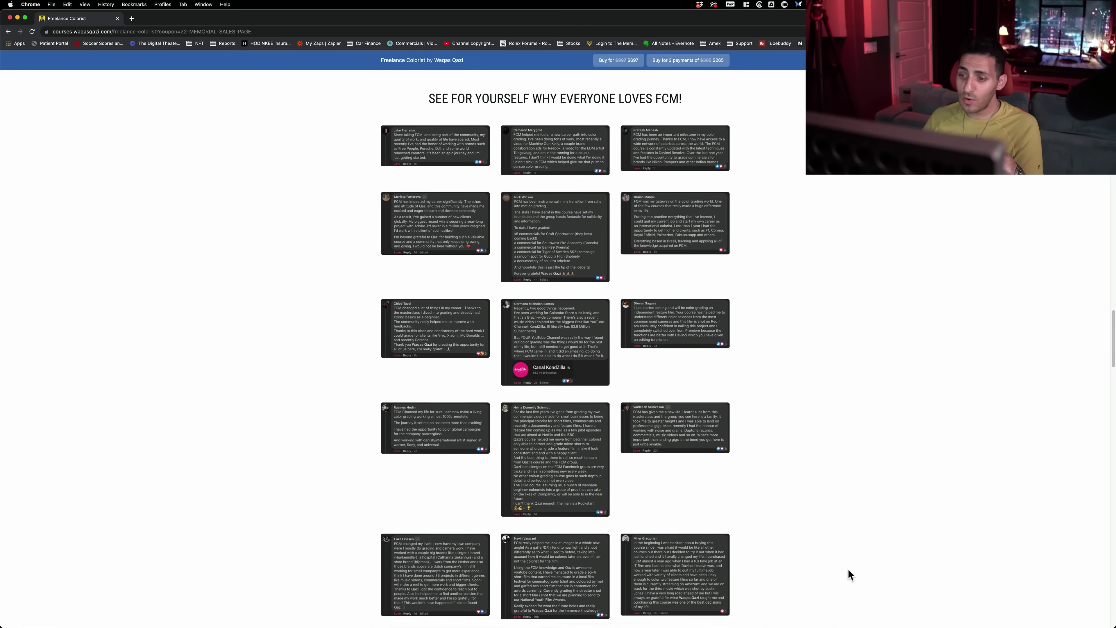
pyautogui.scroll(-15, 853, 550)
pyautogui.scroll(-8, 849, 493)
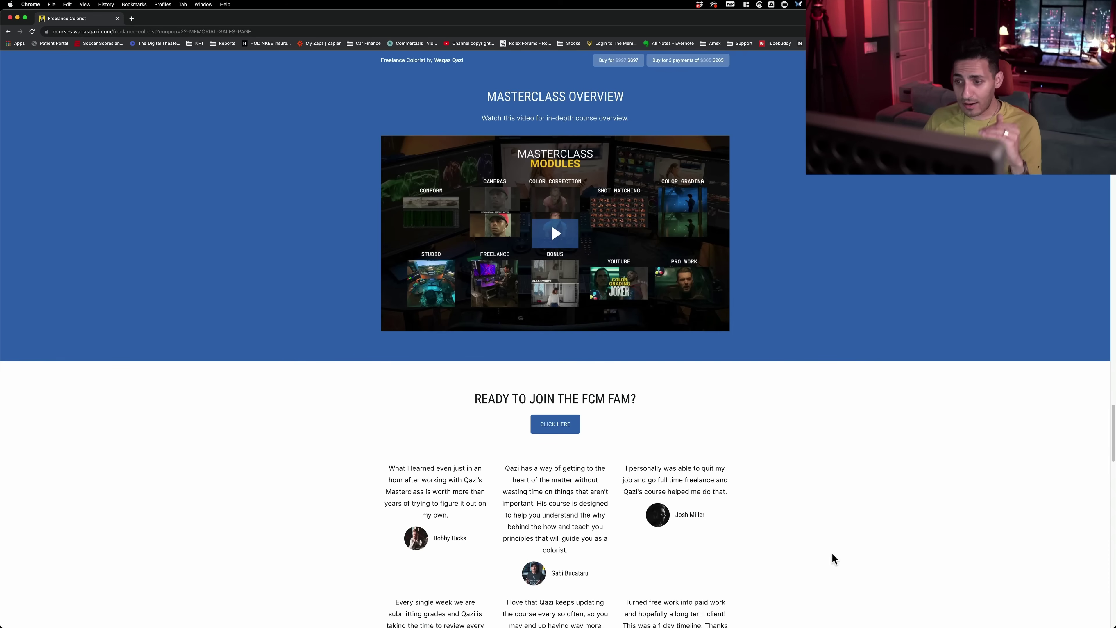
pyautogui.scroll(-20, 833, 557)
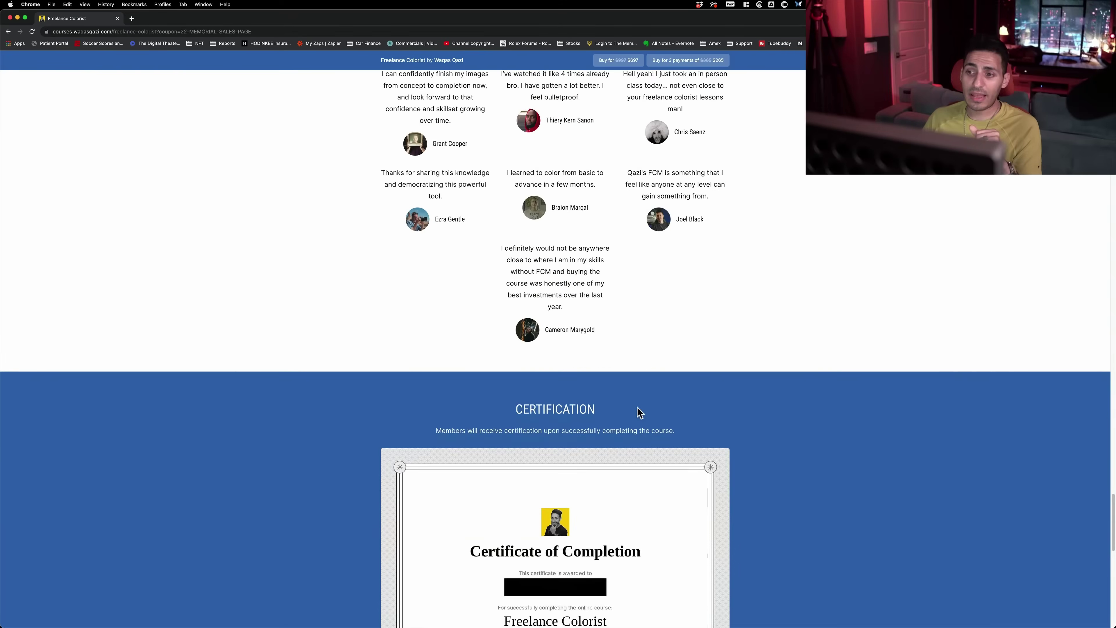
pyautogui.scroll(-5, 862, 484)
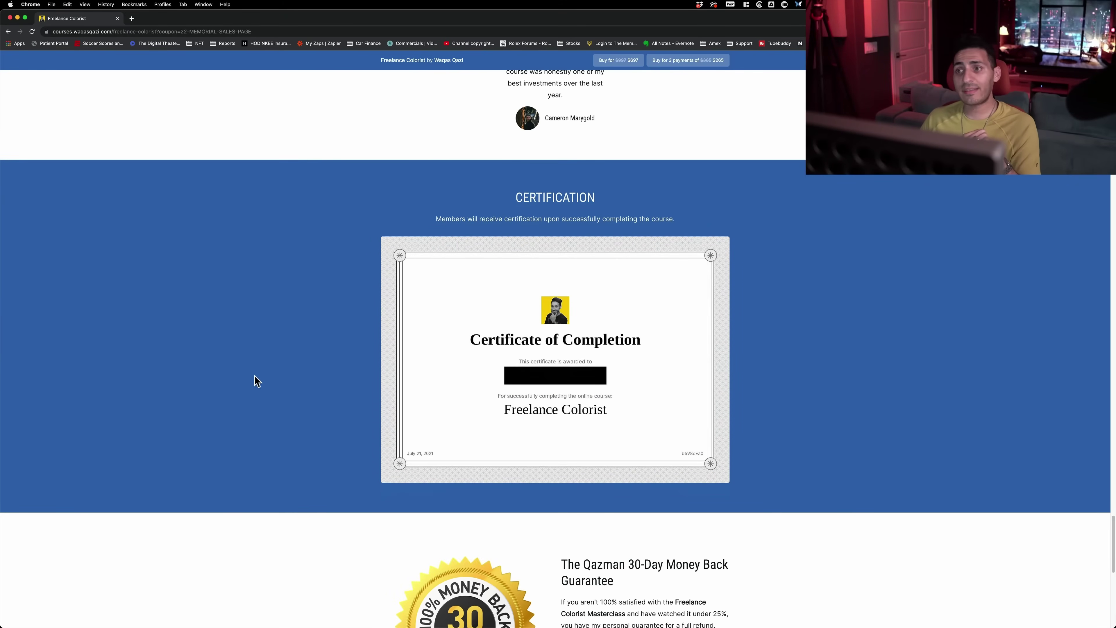
pyautogui.scroll(-2, 264, 374)
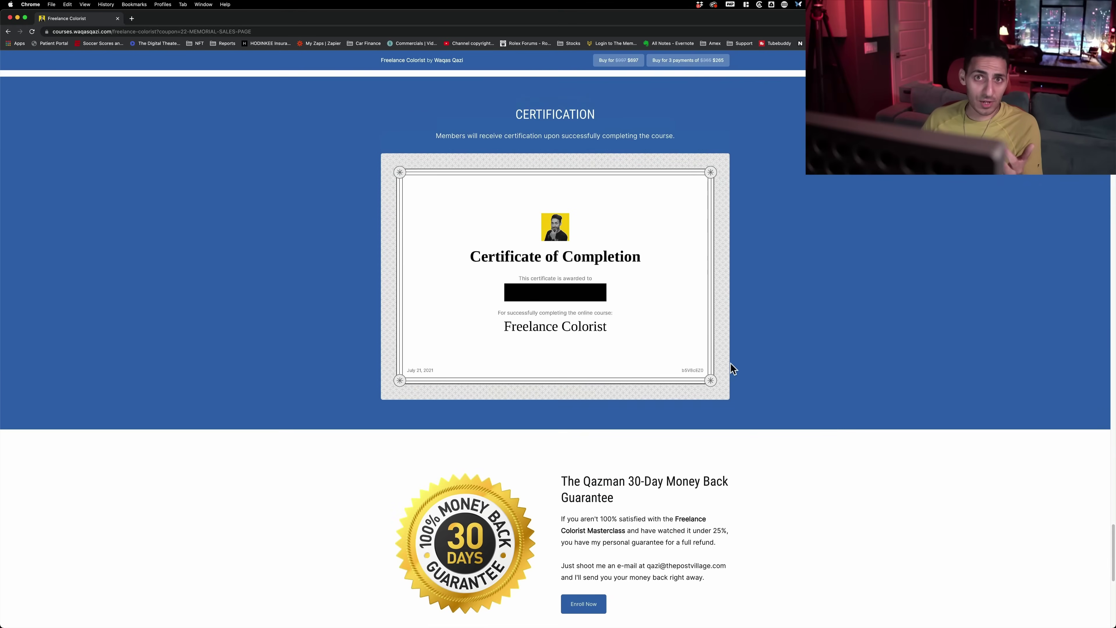
pyautogui.scroll(-1, 758, 364)
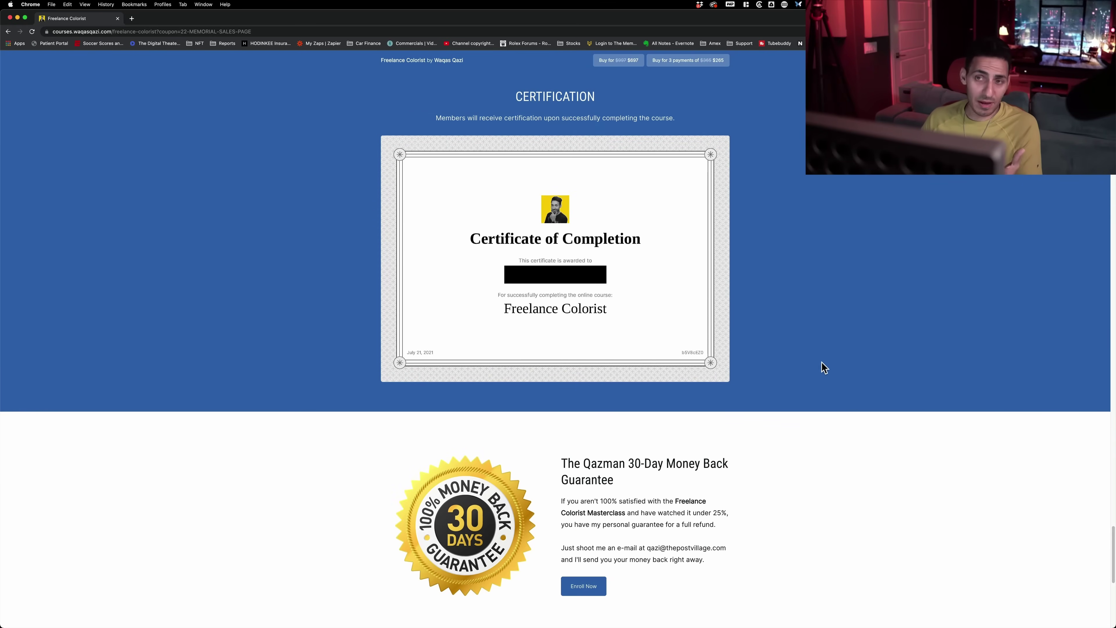
pyautogui.scroll(-6, 795, 387)
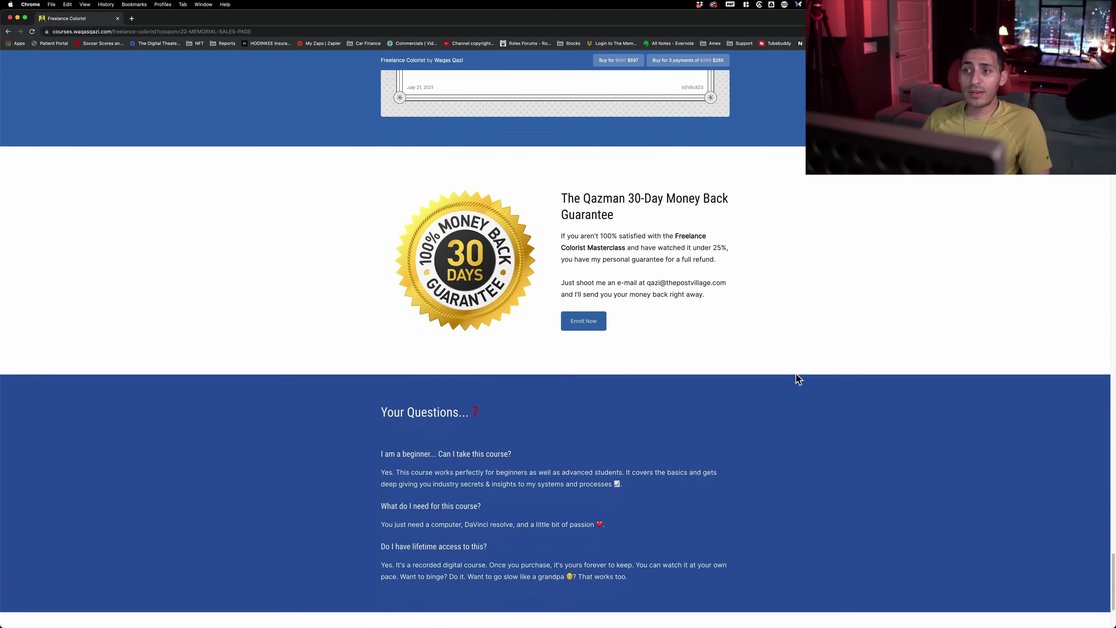
pyautogui.scroll(-2, 798, 379)
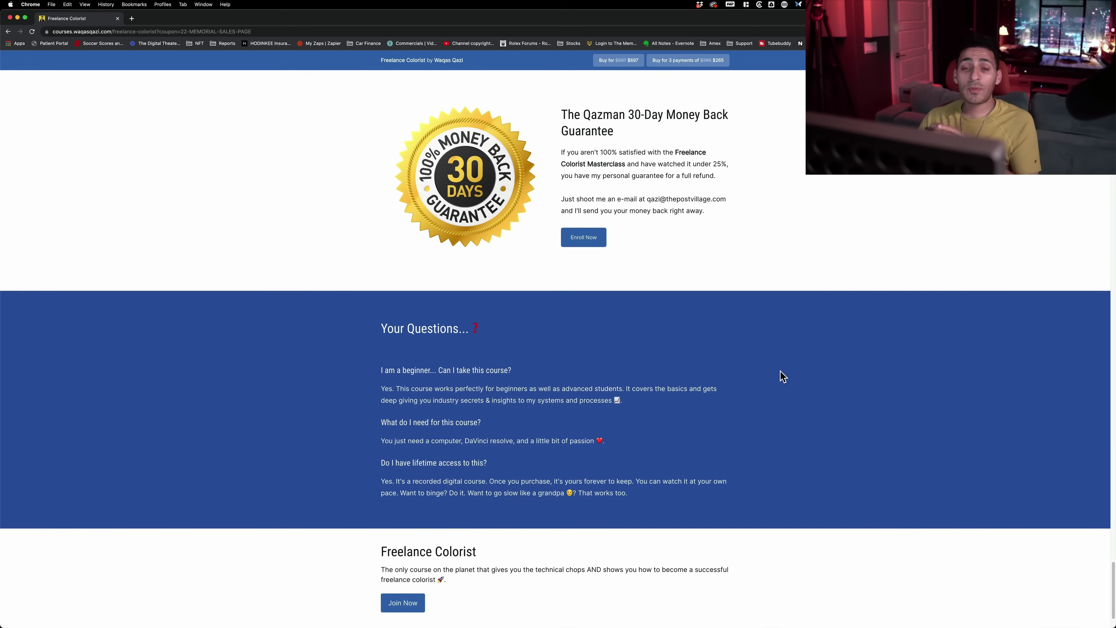